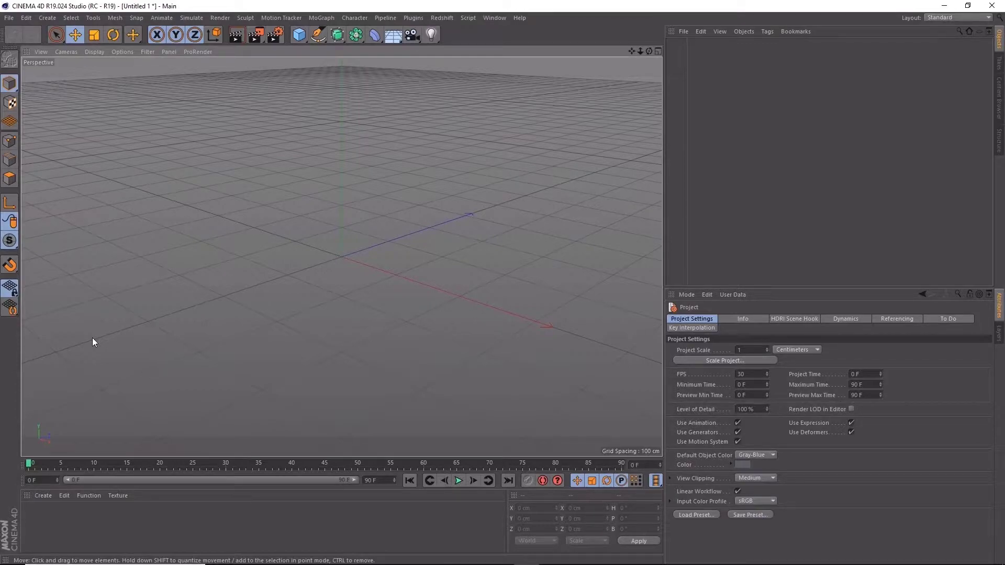
- Change the Perspective view into a single maximised Front view via the four-view layout
middle_click(334, 222)
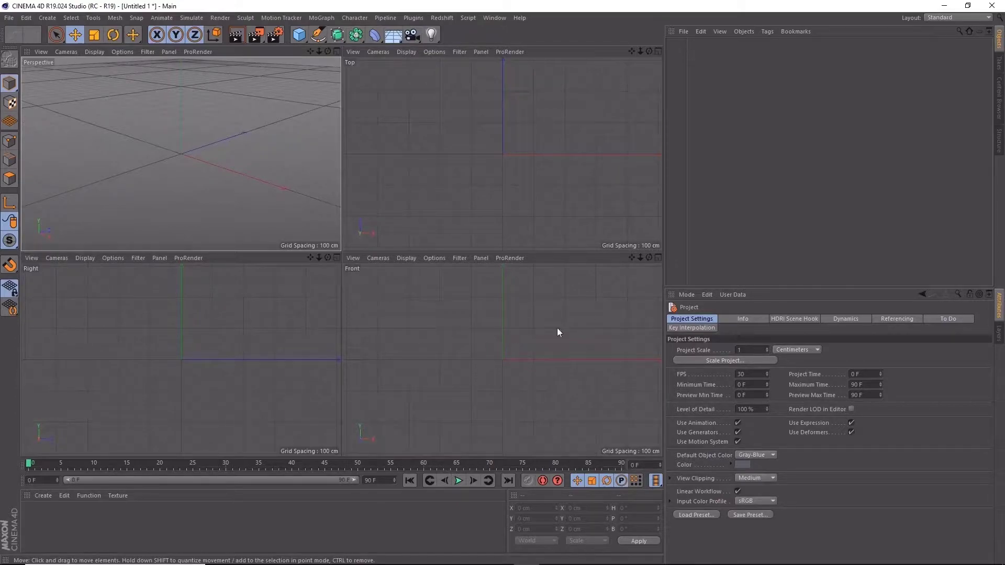
middle_click(552, 386)
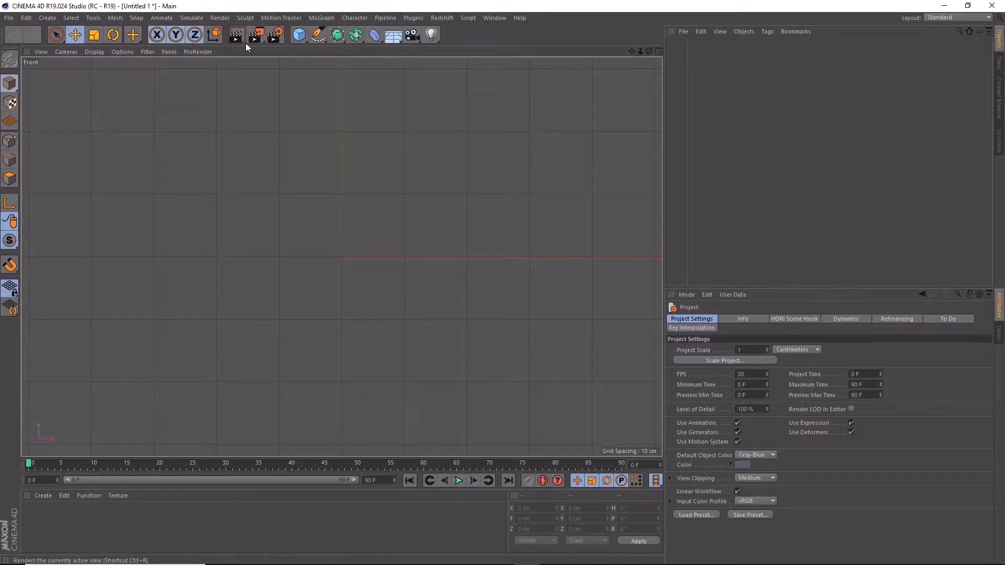
- Add a 400 by 400 cm Rectangle spline from the spline primitives palette
left_click(316, 38)
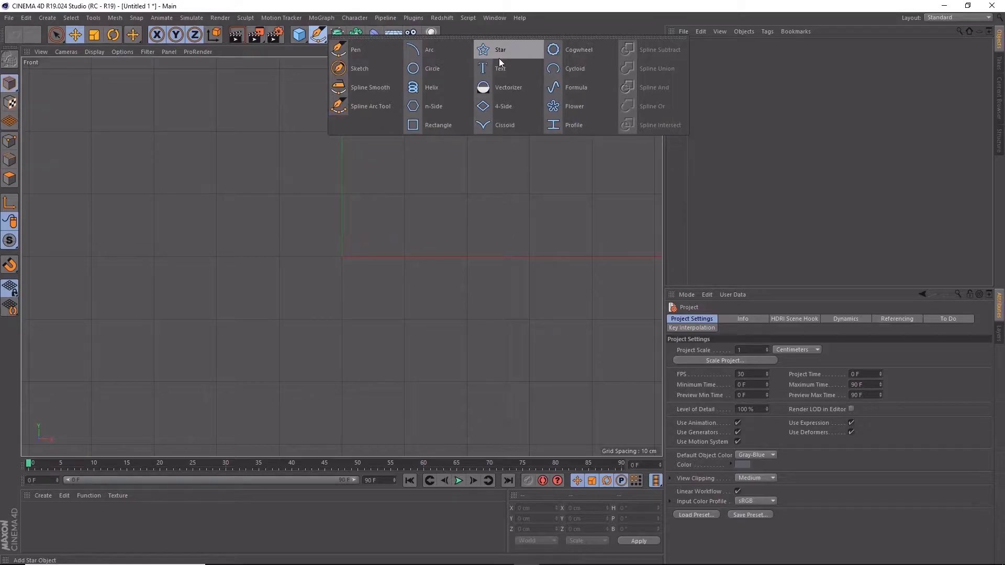
left_click(424, 125)
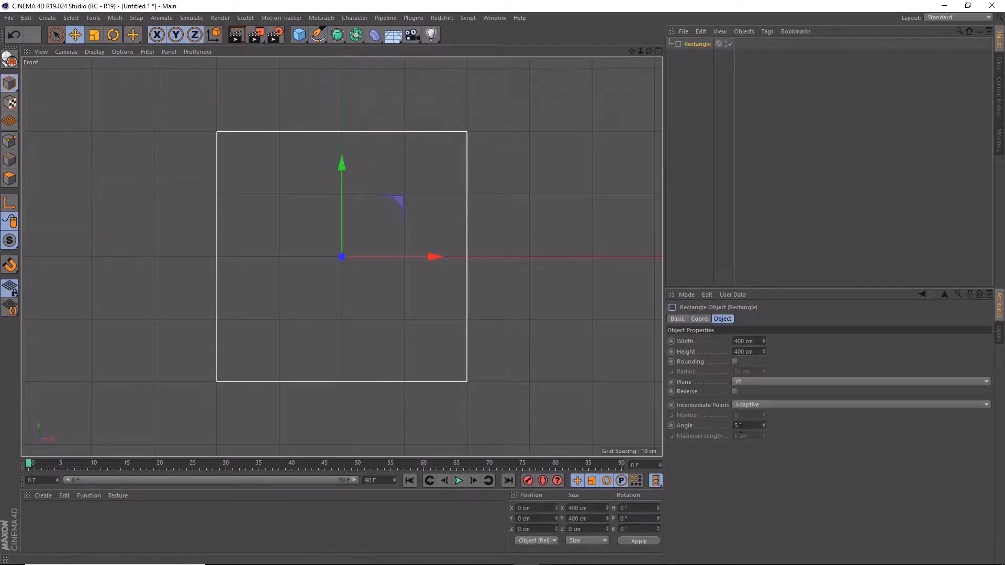
- Set the rectangle's Width to 50 cm and Height to 200 cm
left_click(760, 341)
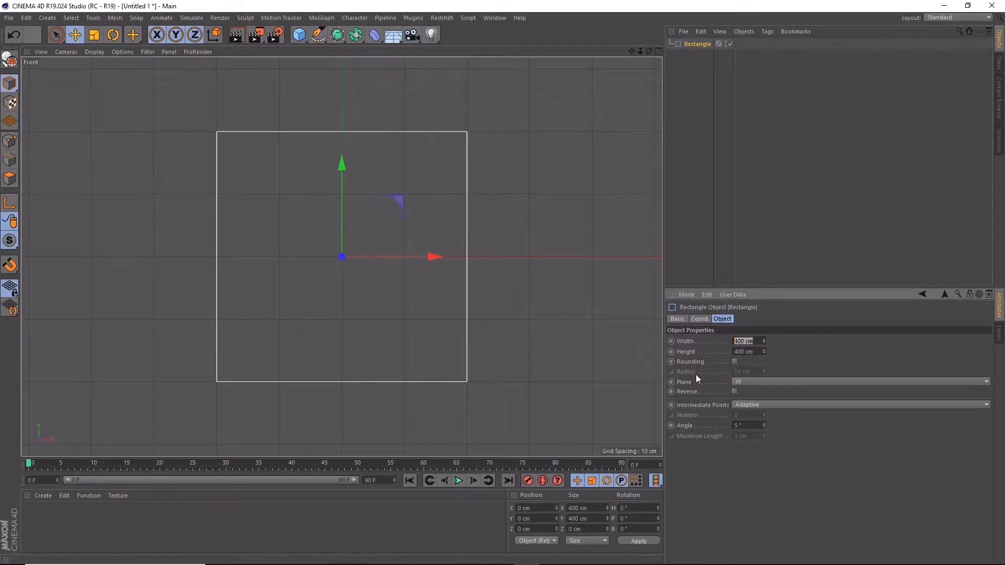
type("50")
left_click(756, 352)
double_click(757, 352)
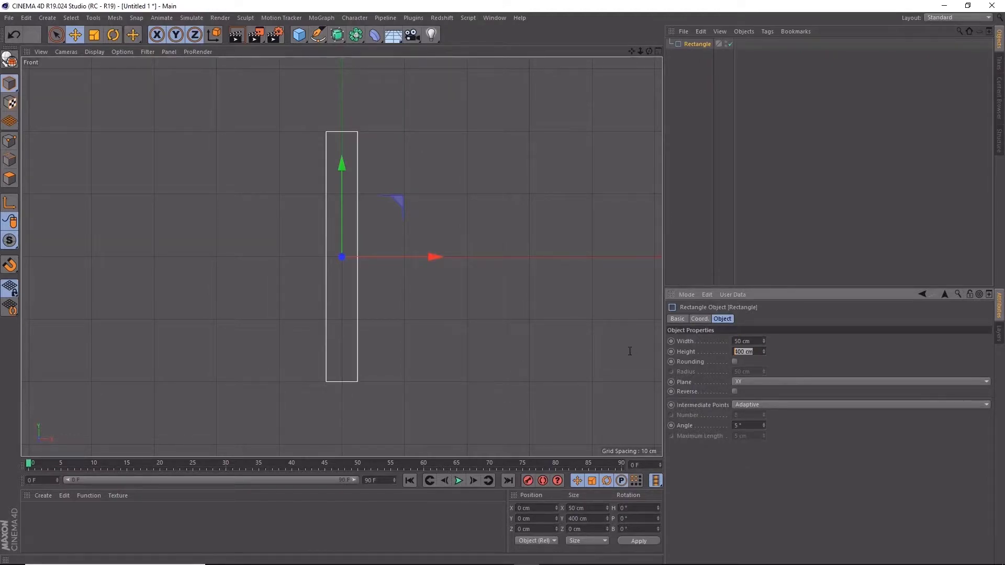
type("200")
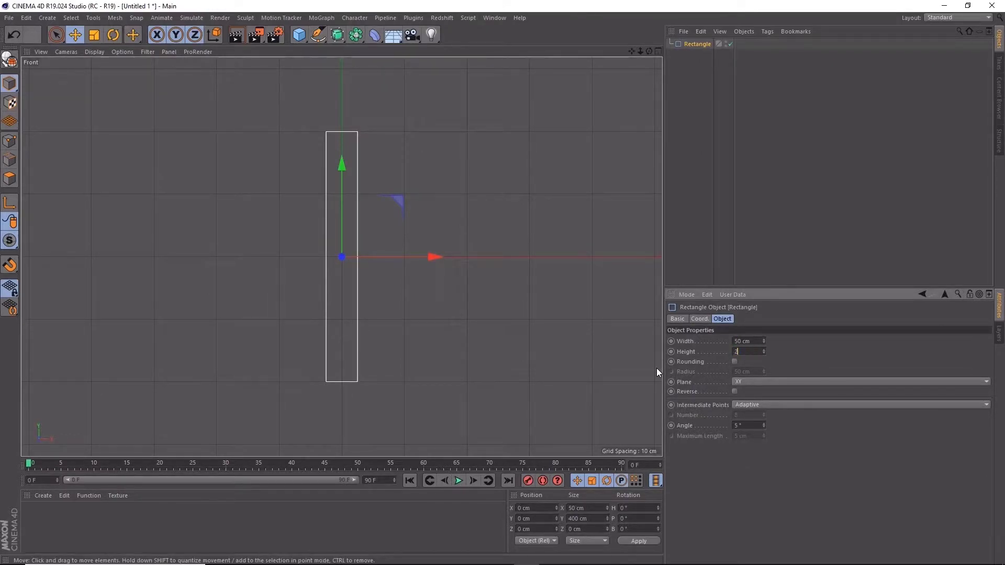
key("Return")
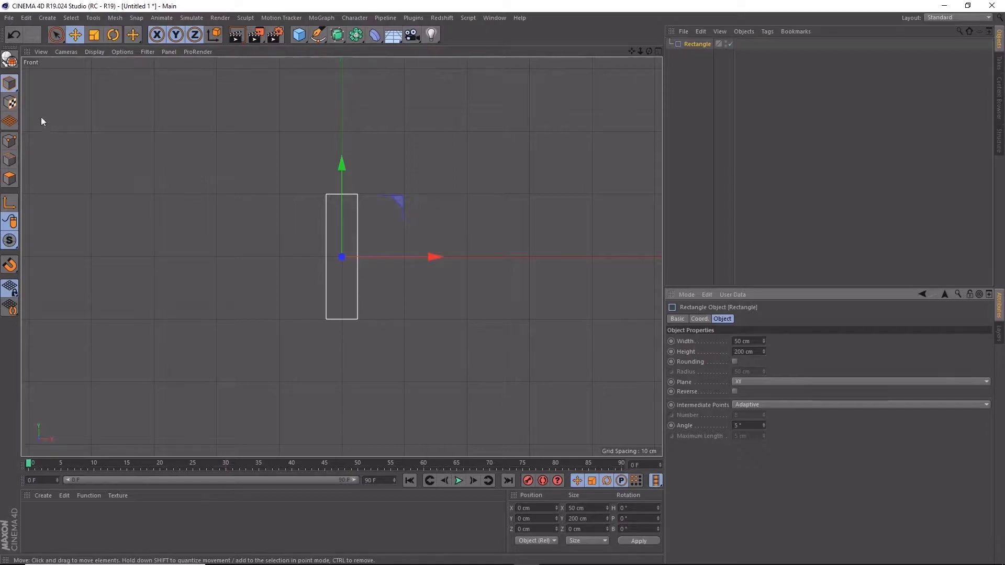
- Make the rectangle editable, switch to Points mode and choose the Line Cut tool
left_click(11, 59)
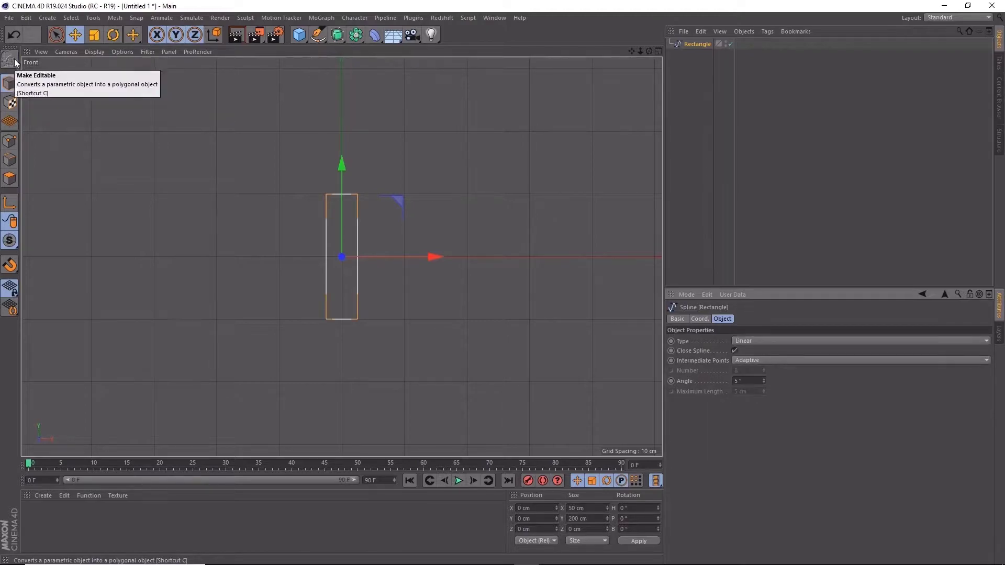
left_click(13, 144)
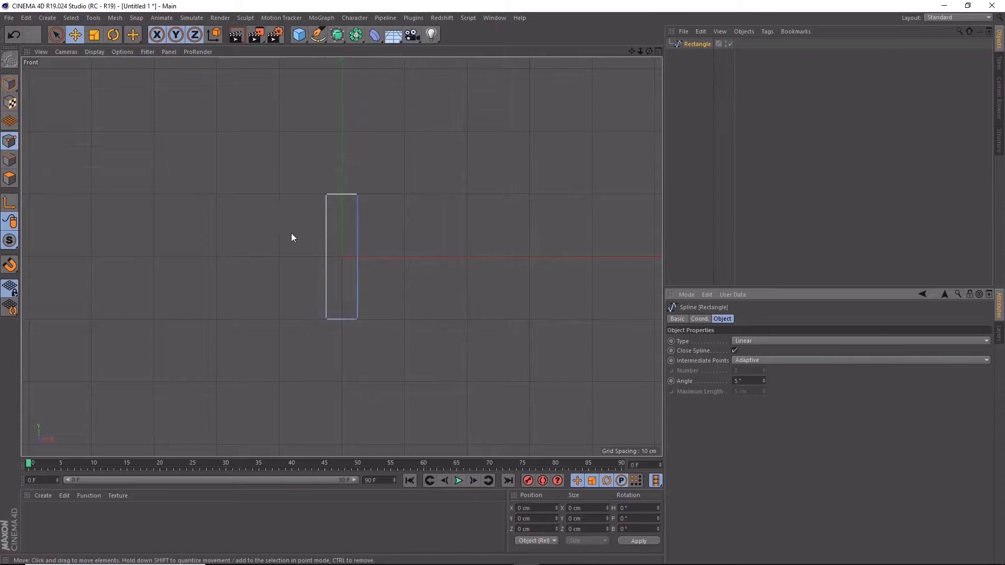
right_click(325, 238)
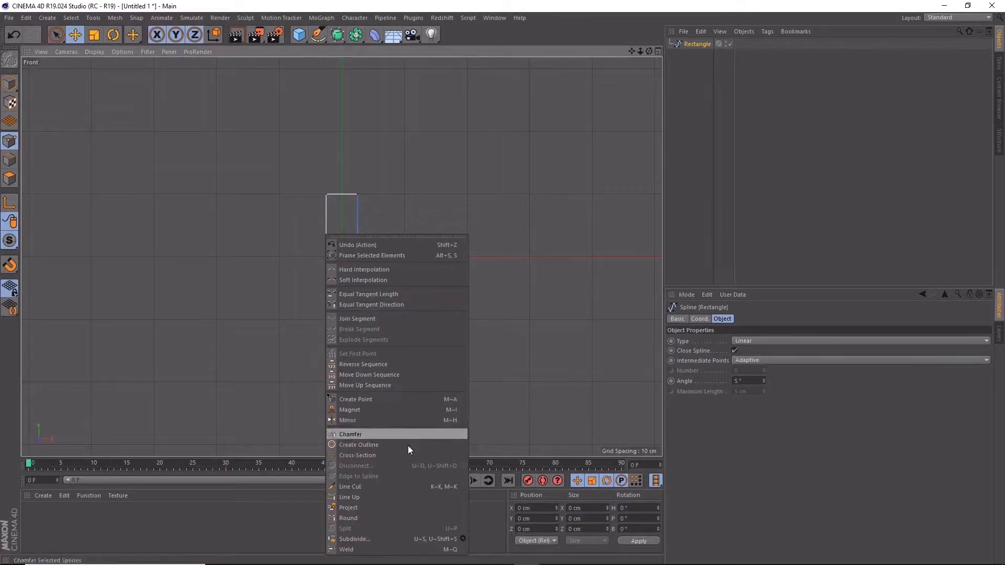
left_click(348, 487)
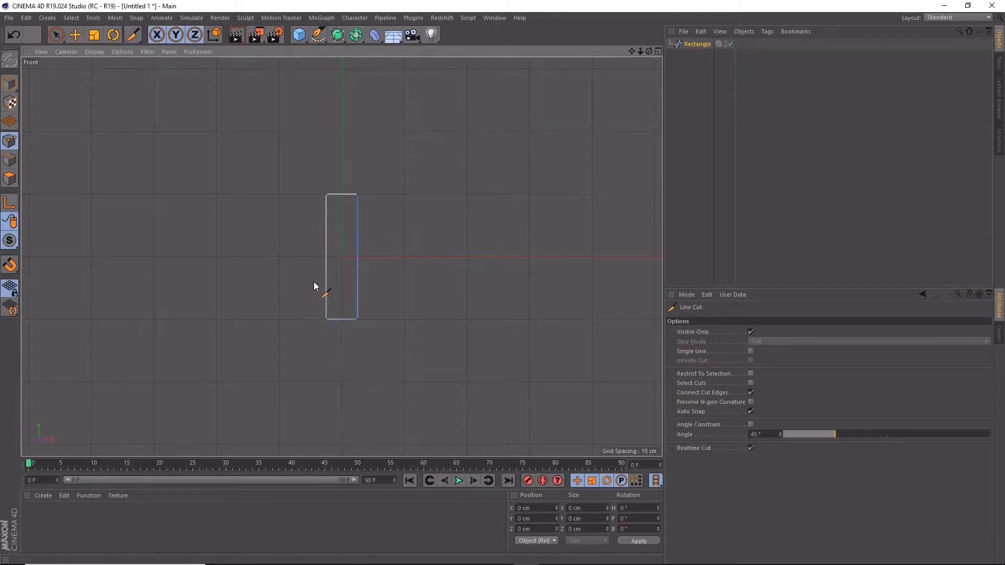
- Cut horizontally across the rectangle's lower half, adding a point on each vertical side
left_click(381, 281)
key("Escape")
scroll(366, 289, "up", 1)
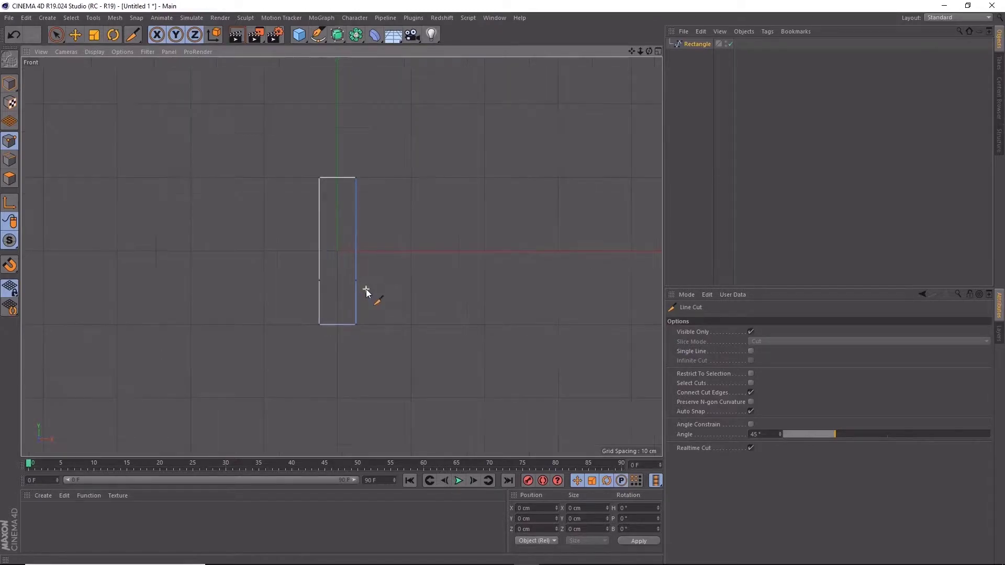
scroll(366, 288, "up", 2)
scroll(366, 289, "up", 3)
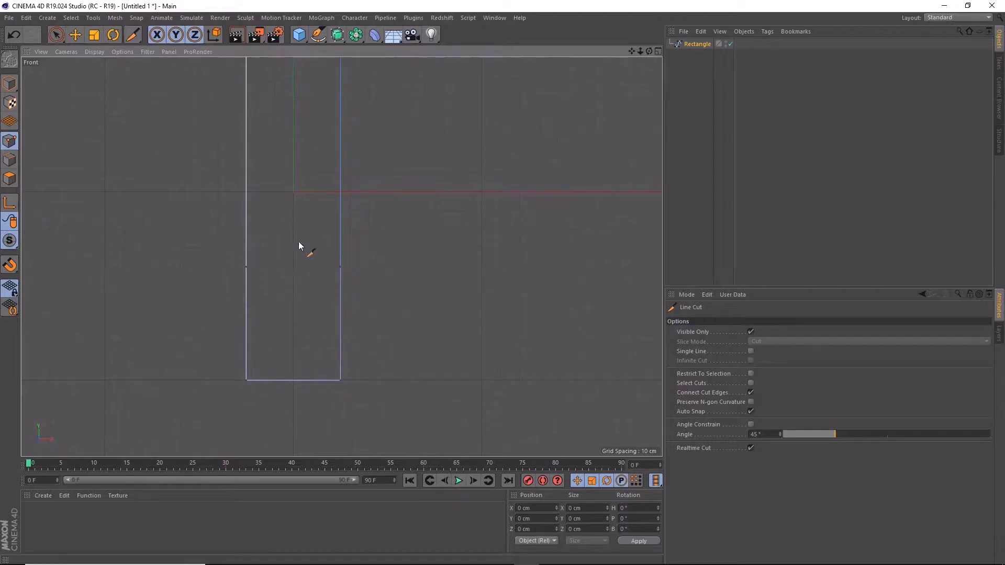
scroll(299, 241, "down", 1)
scroll(298, 234, "down", 1)
middle_click_drag(366, 164, 375, 191)
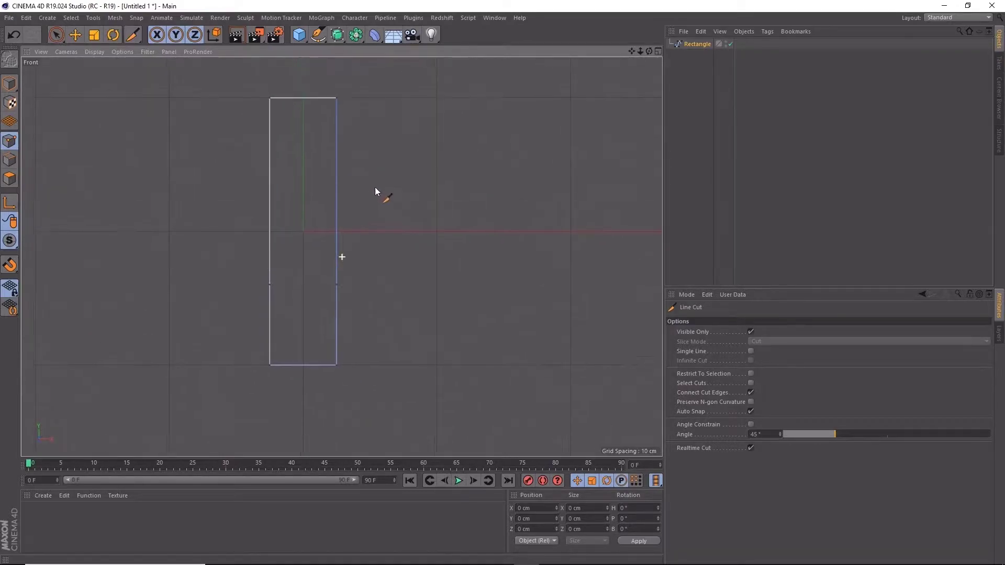
left_click(58, 35)
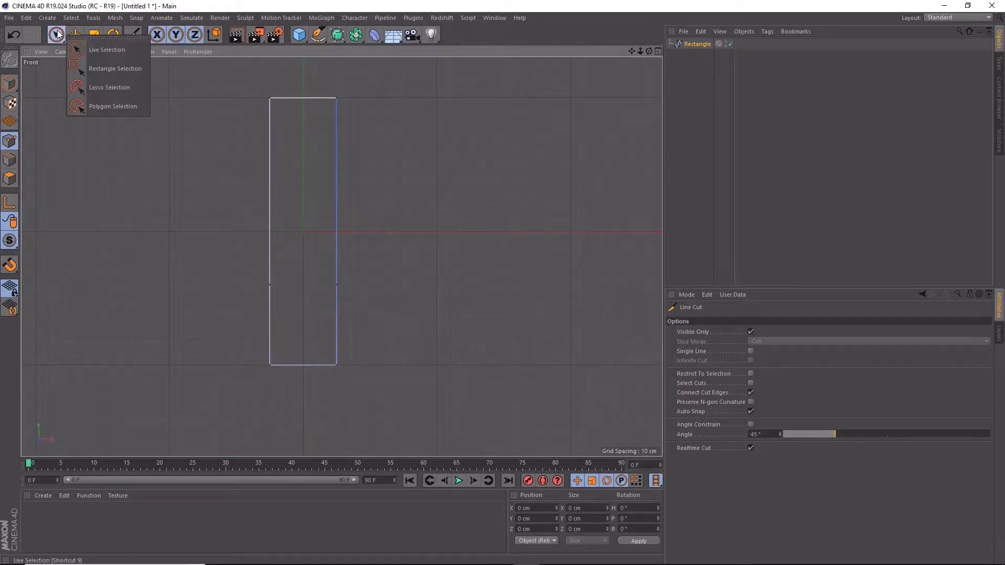
- Box-select the upper four points and scale them along X to about 16 percent
left_click(132, 71)
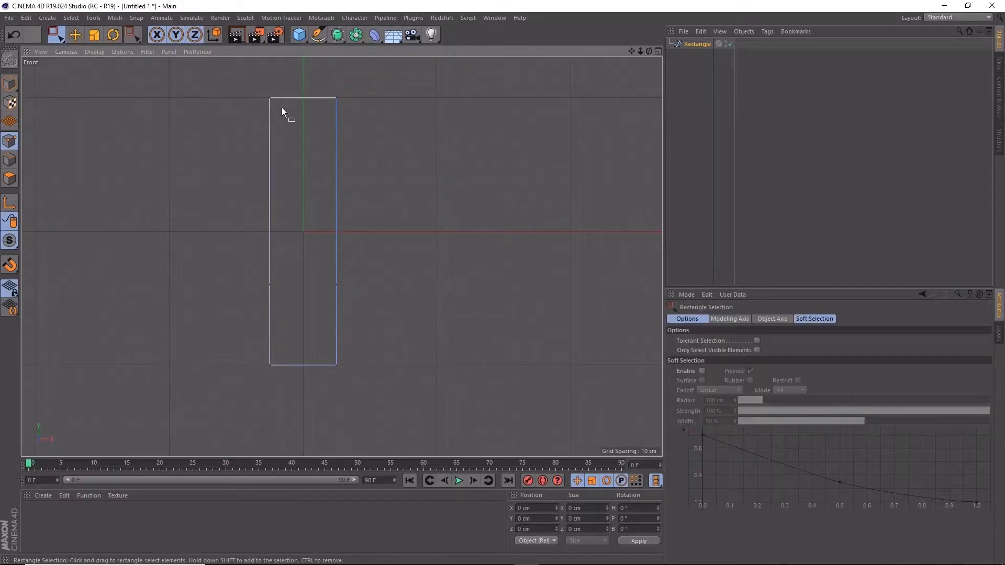
left_click_drag(247, 81, 367, 294)
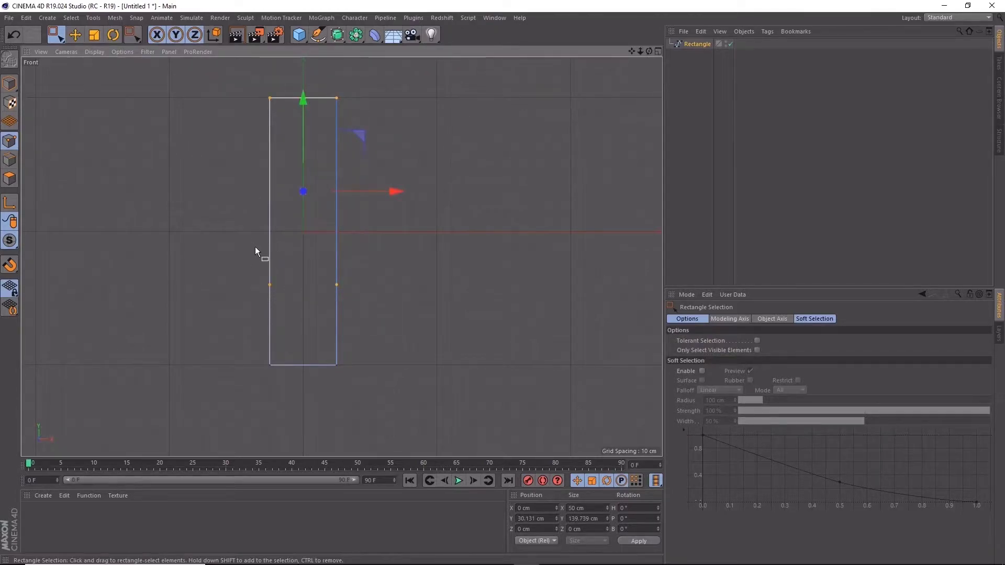
left_click(94, 35)
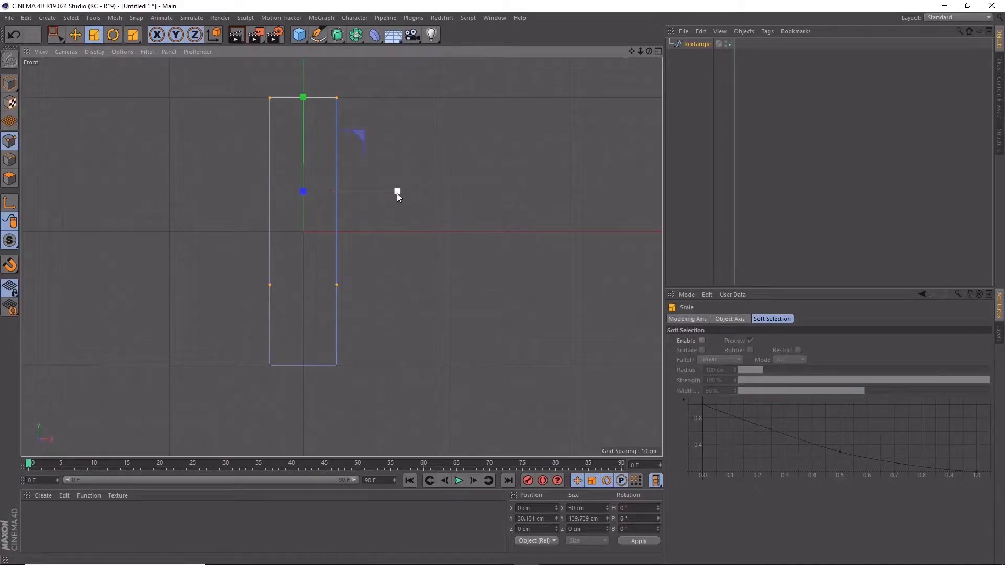
left_click_drag(398, 192, 319, 206)
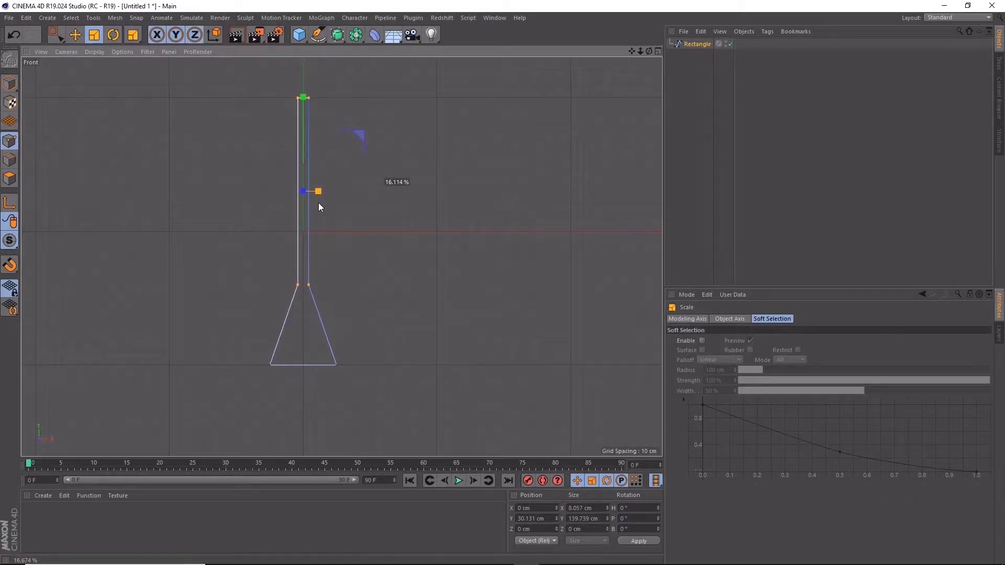
left_click_drag(319, 203, 319, 203)
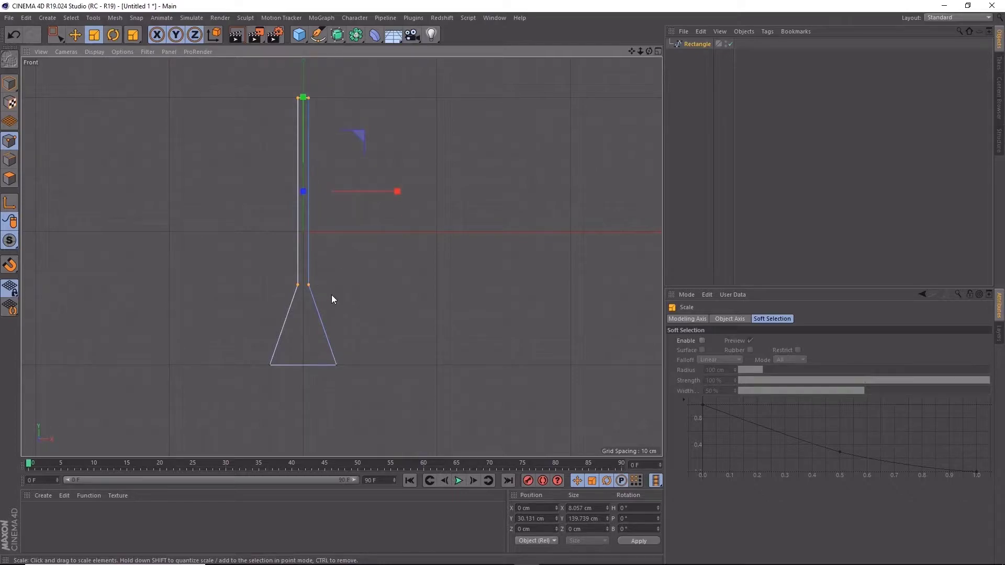
left_click(15, 83)
- Delete the keyhole spline and add a new Circle spline in its place
left_click(731, 93)
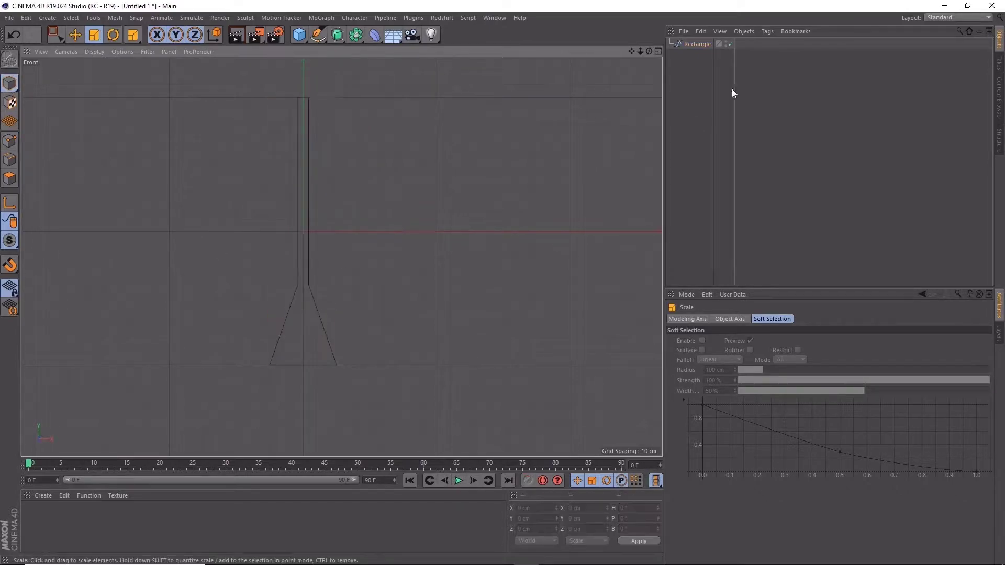
left_click(689, 45)
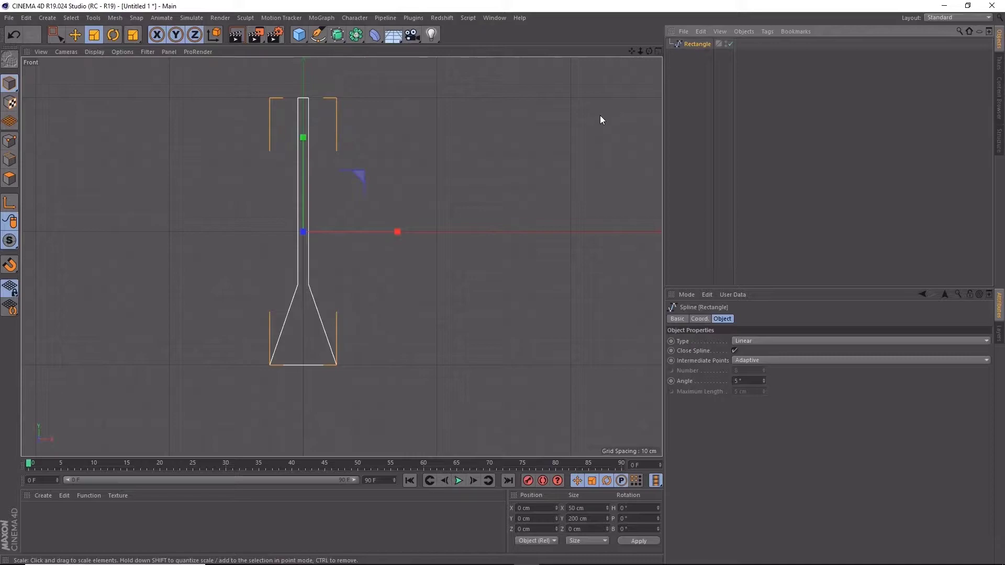
key("Delete")
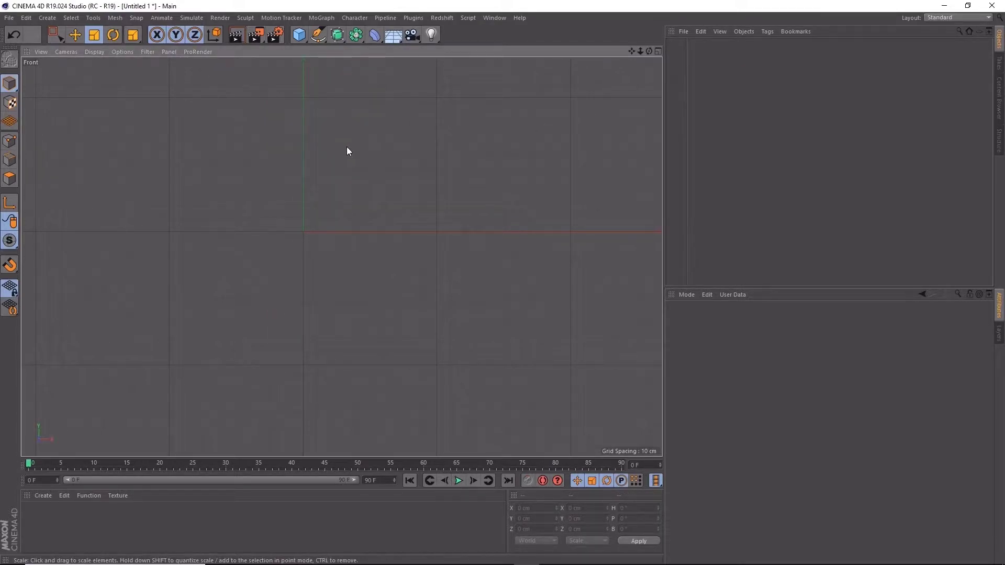
left_click(317, 38)
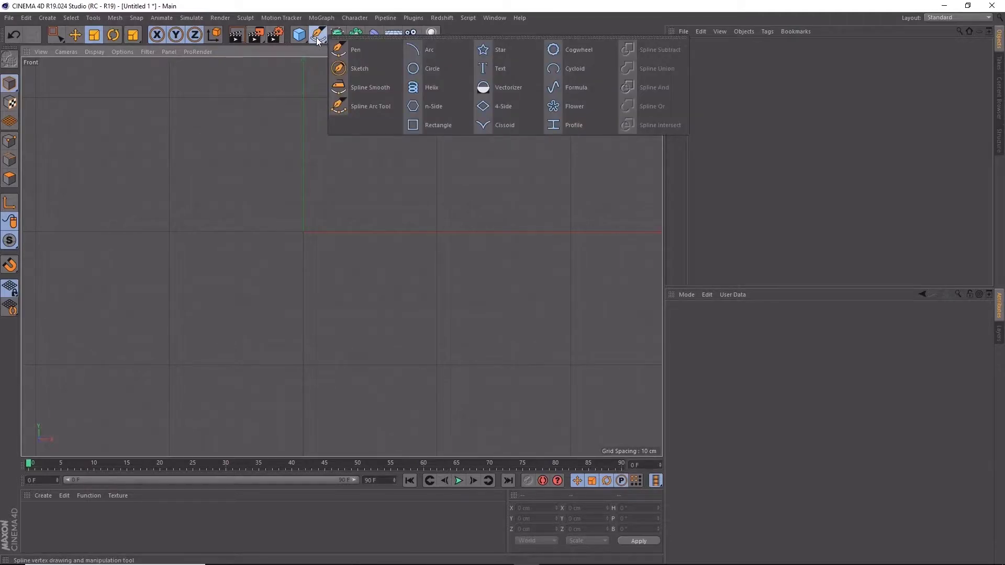
left_click(431, 77)
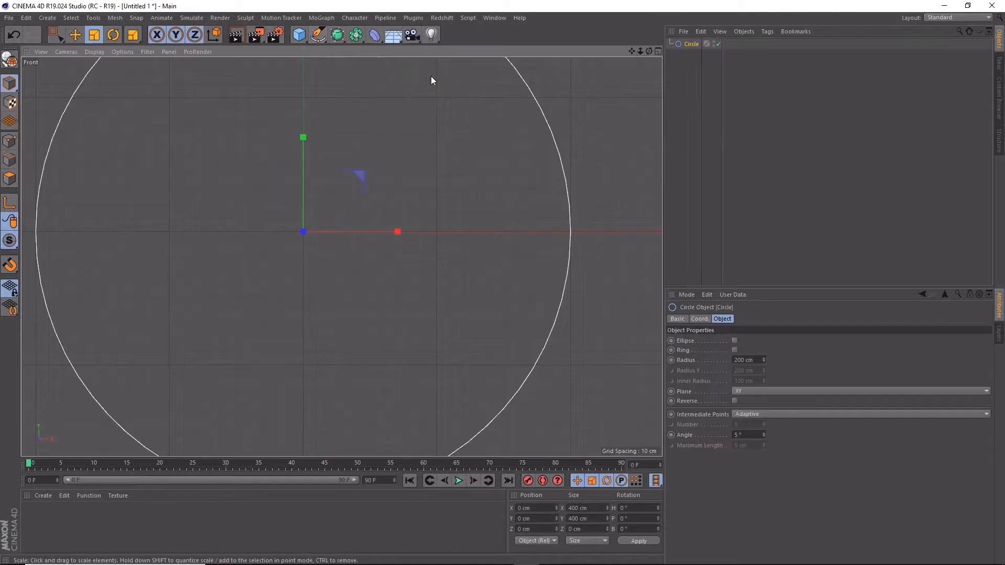
scroll(396, 243, "down", 3)
scroll(397, 243, "down", 2)
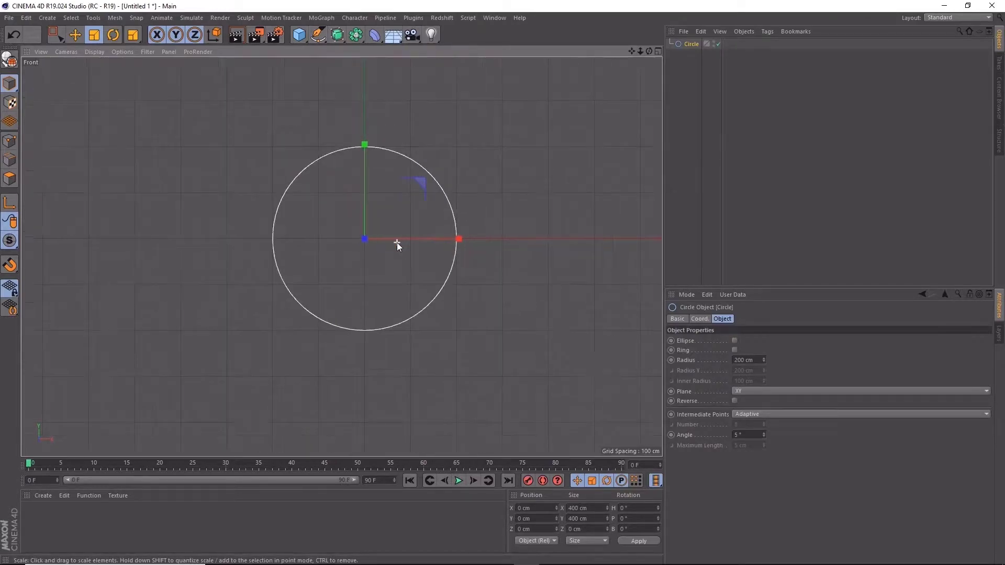
scroll(408, 230, "down", 1)
middle_click_drag(420, 215, 418, 219)
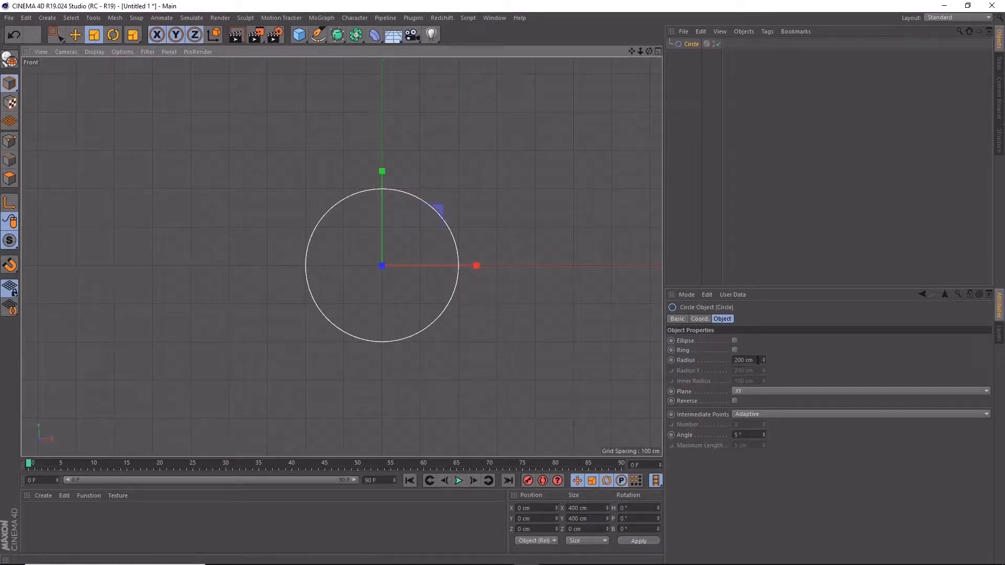
- Set the circle's Radius to 50 cm and recentre it in the Front view
left_click(757, 360)
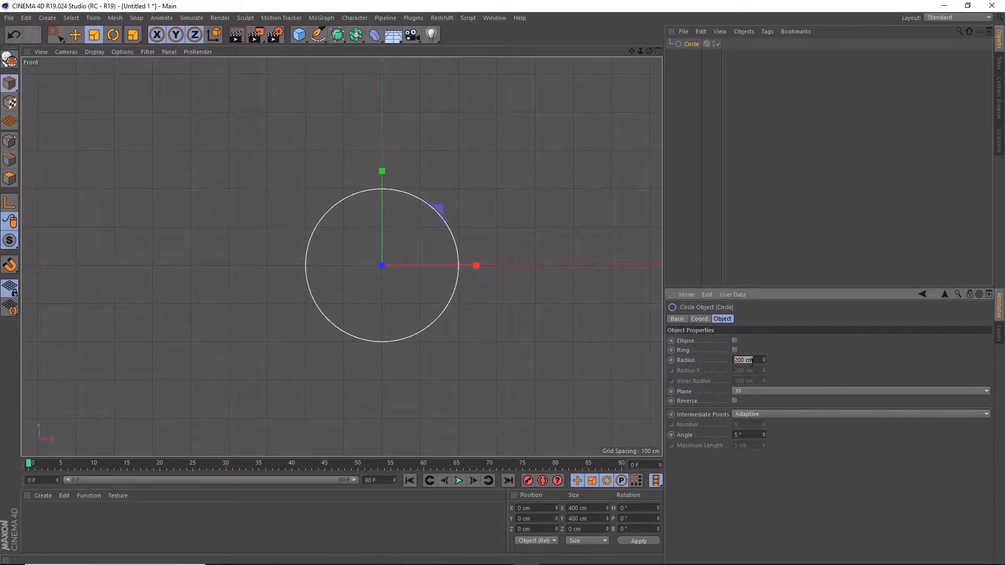
type("50")
key("Return")
scroll(402, 302, "up", 2)
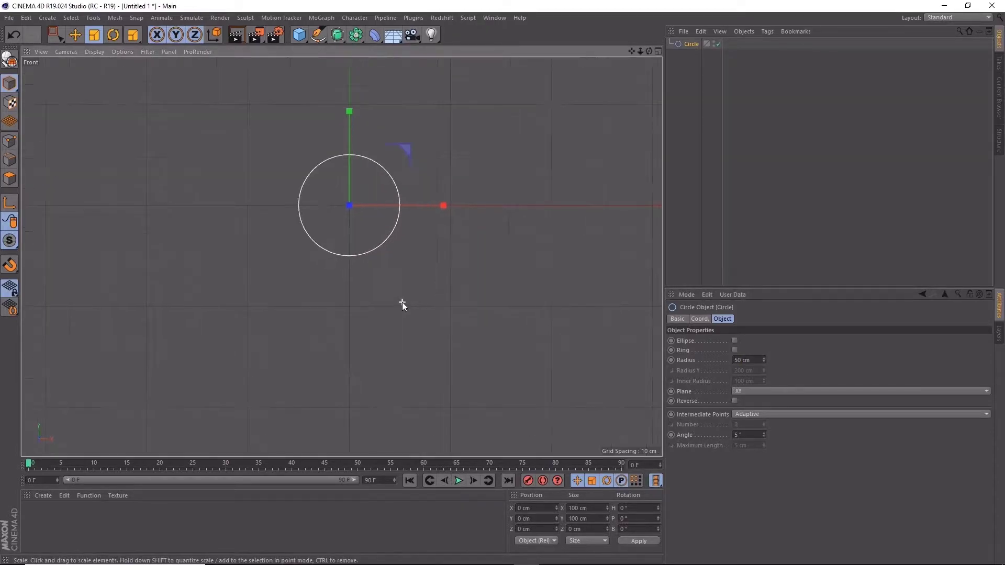
middle_click_drag(409, 233, 437, 298)
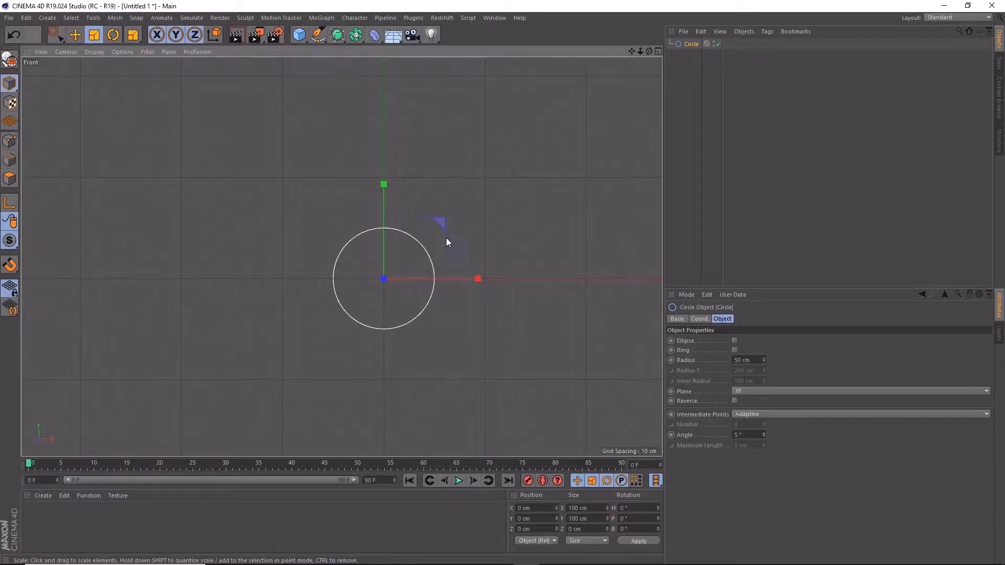
left_click(319, 38)
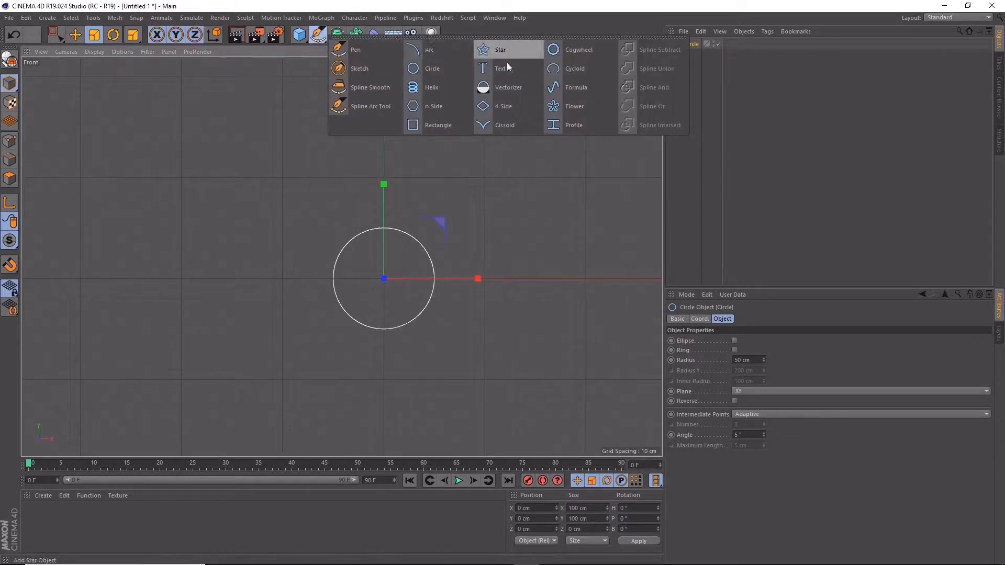
- Add a new Rectangle spline 20 cm wide and 200 cm tall
left_click(449, 124)
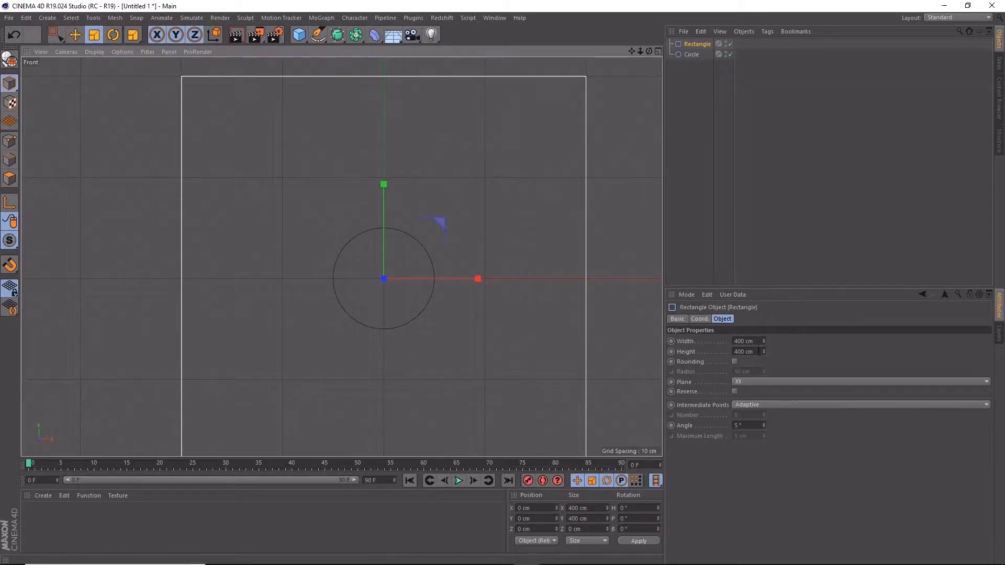
left_click(748, 352)
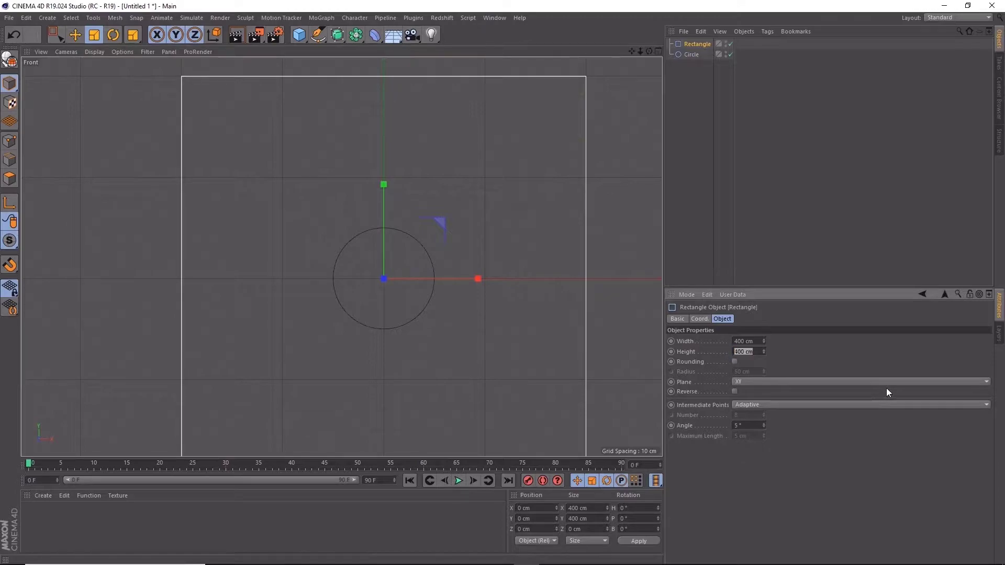
type("200")
key("Return")
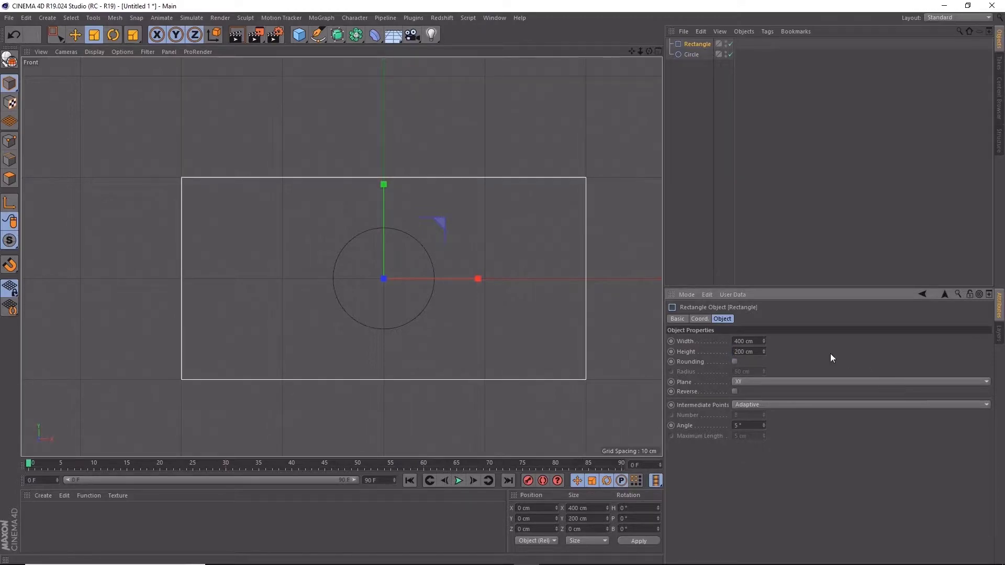
left_click(752, 341)
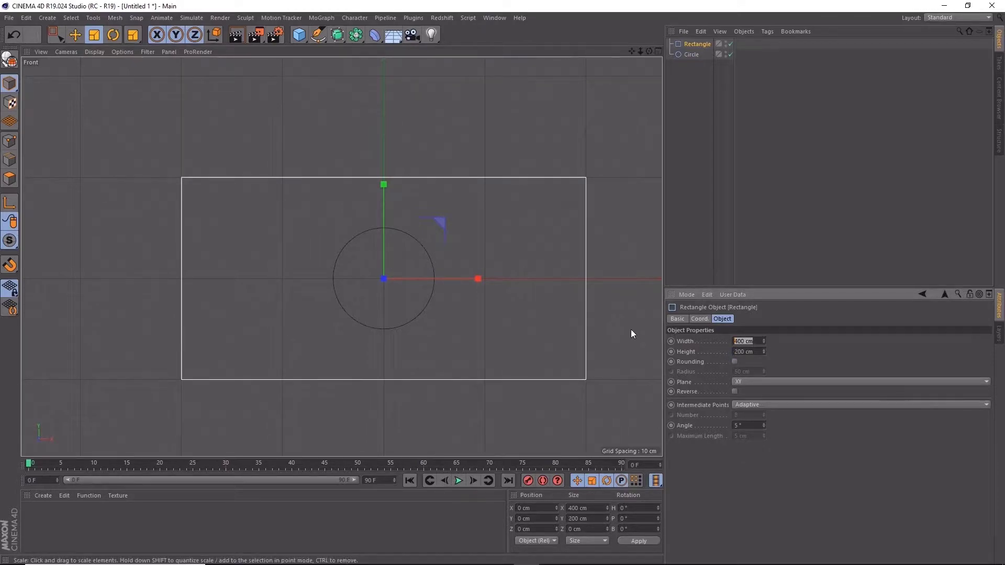
type("20")
key("Return")
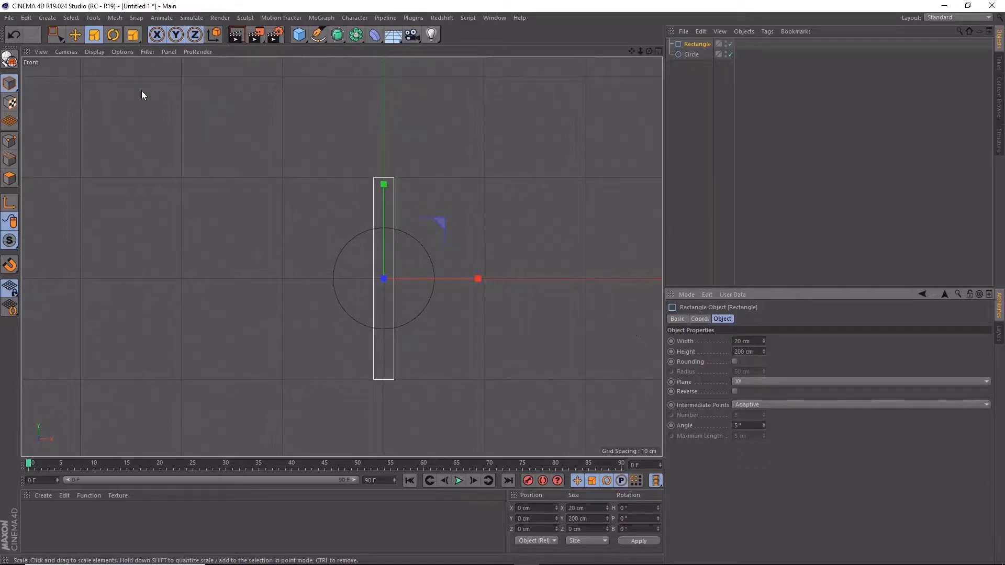
- Raise the rectangle to about 132 cm in Y so it overlaps the circle's top
left_click(75, 34)
left_click_drag(385, 246, 379, 116)
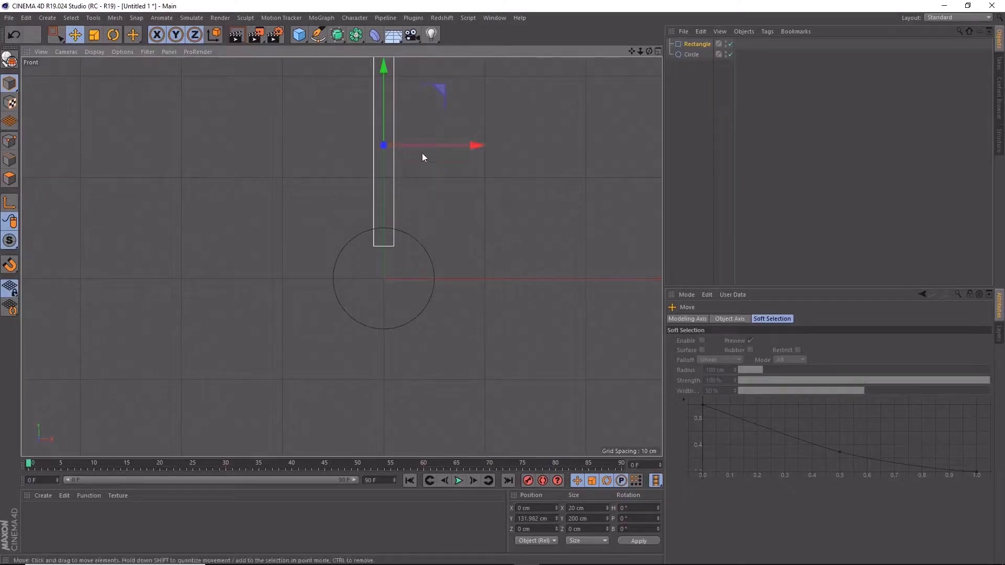
middle_click_drag(422, 155, 451, 220, "alt")
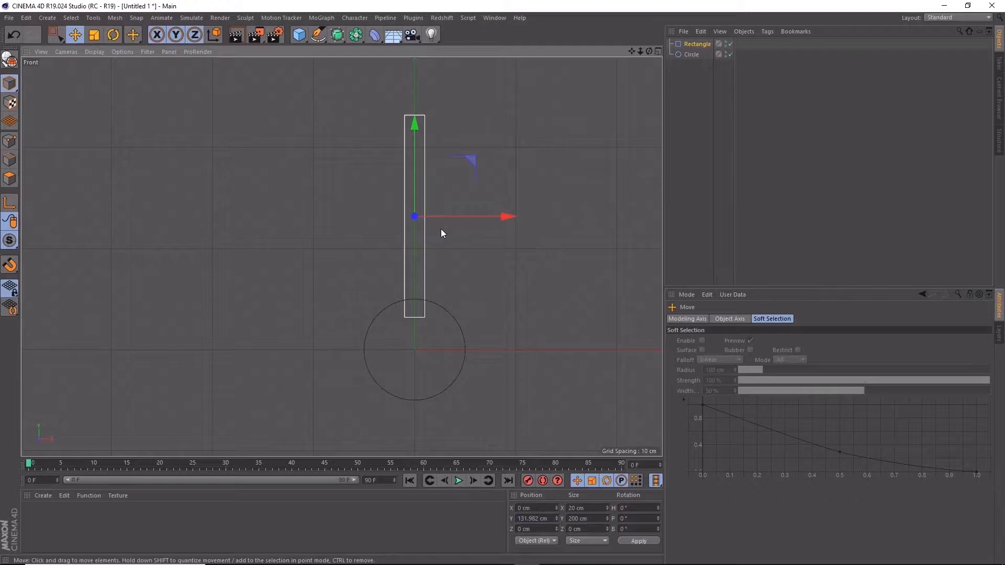
- Add a Spline Mask and nest the Rectangle and Circle under it as a union
left_click(356, 36)
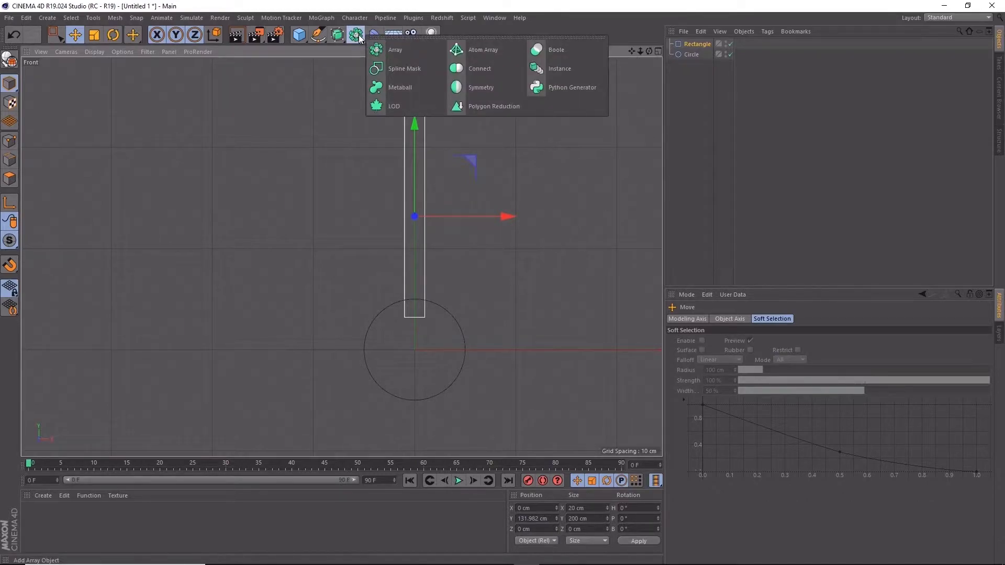
left_click(389, 73)
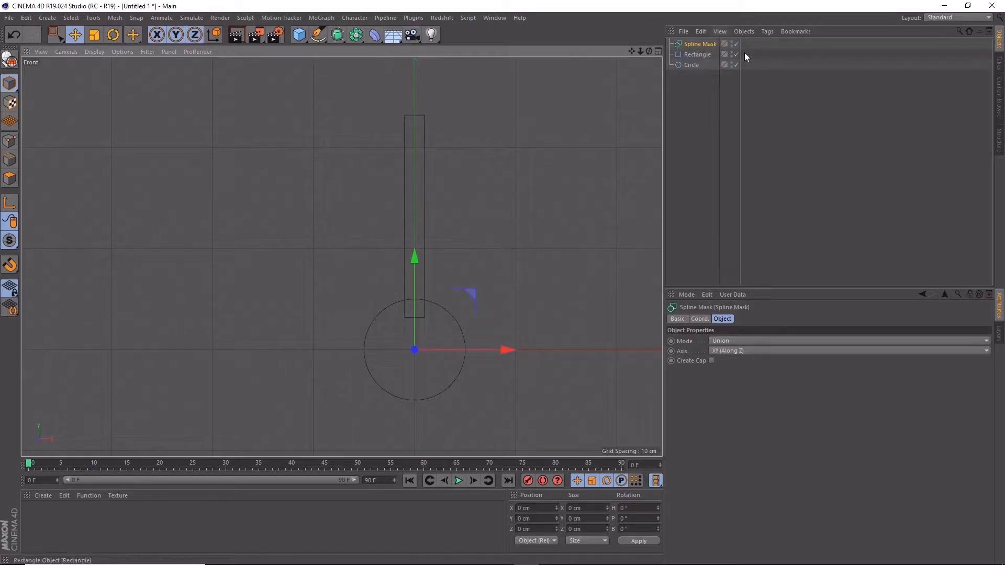
left_click(698, 55)
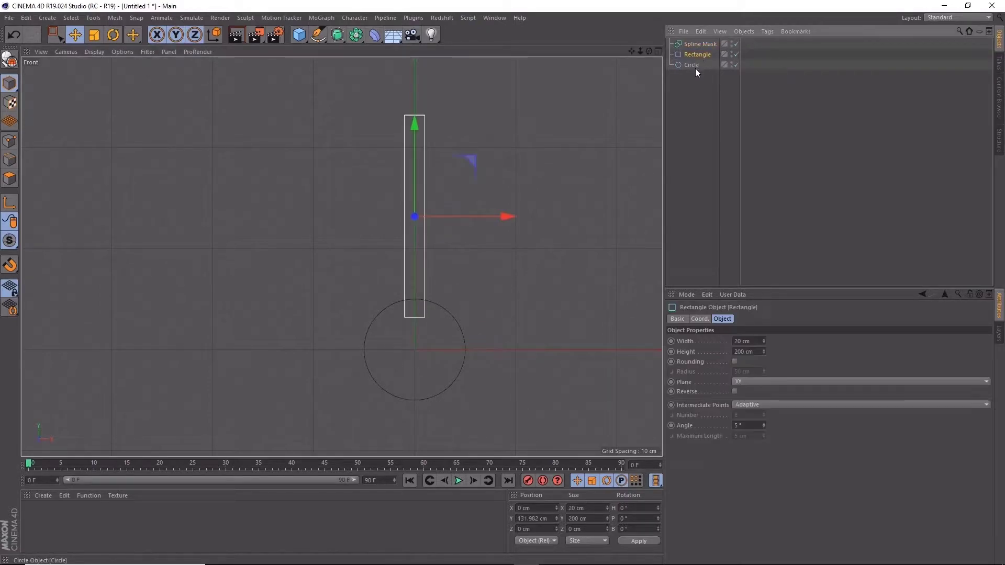
left_click(692, 65, "ctrl")
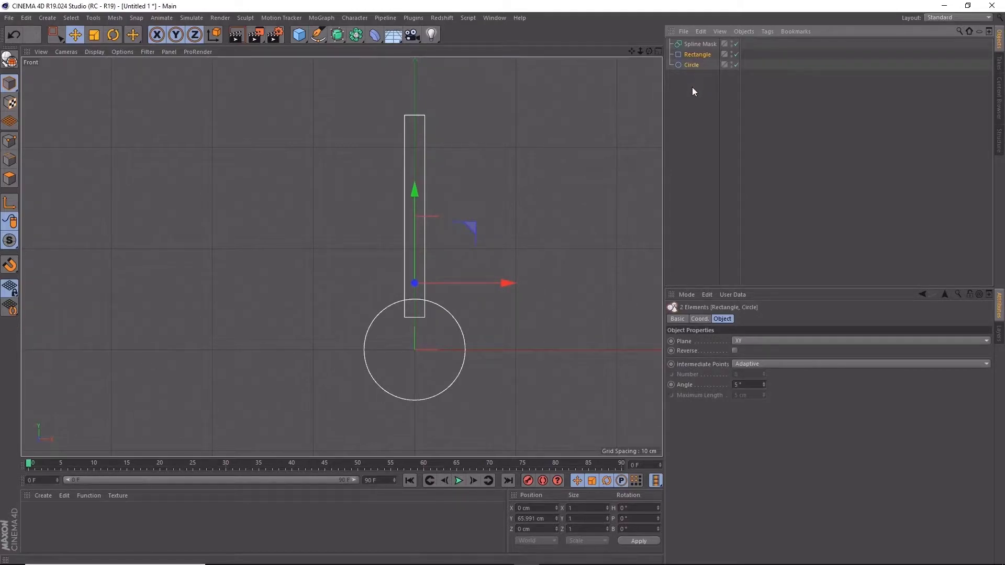
left_click(692, 89)
left_click(693, 65)
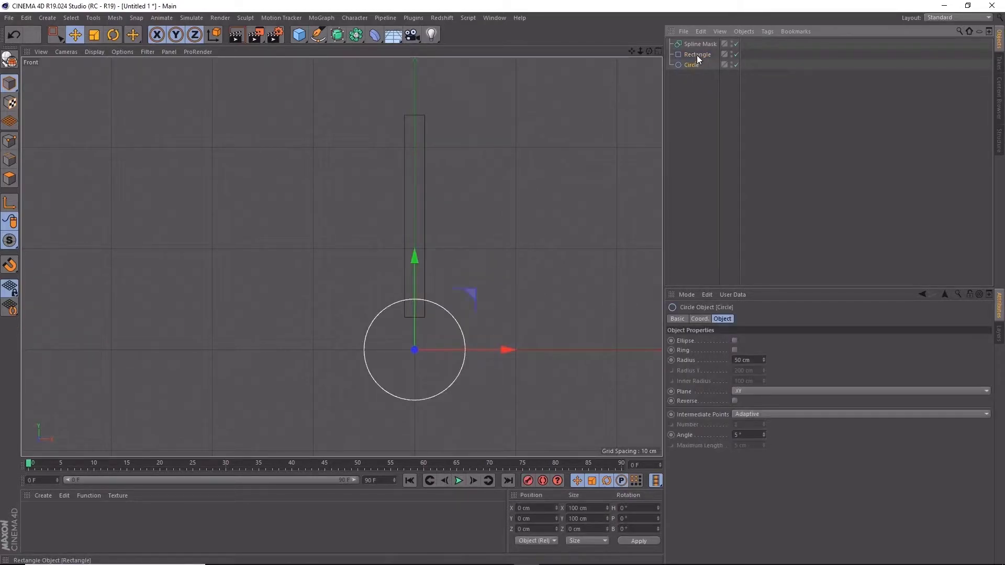
left_click(696, 55, "ctrl")
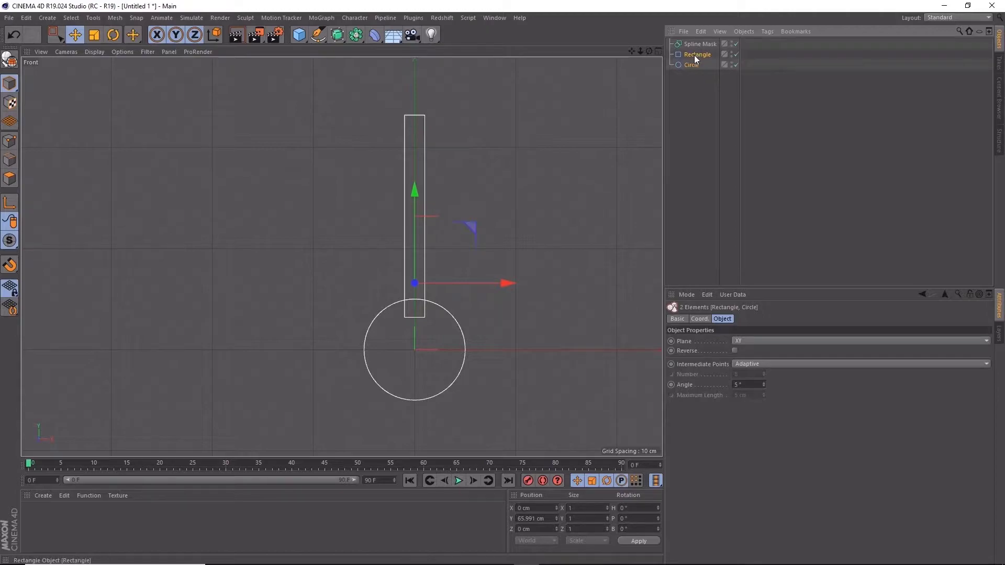
left_click_drag(694, 58, 697, 45)
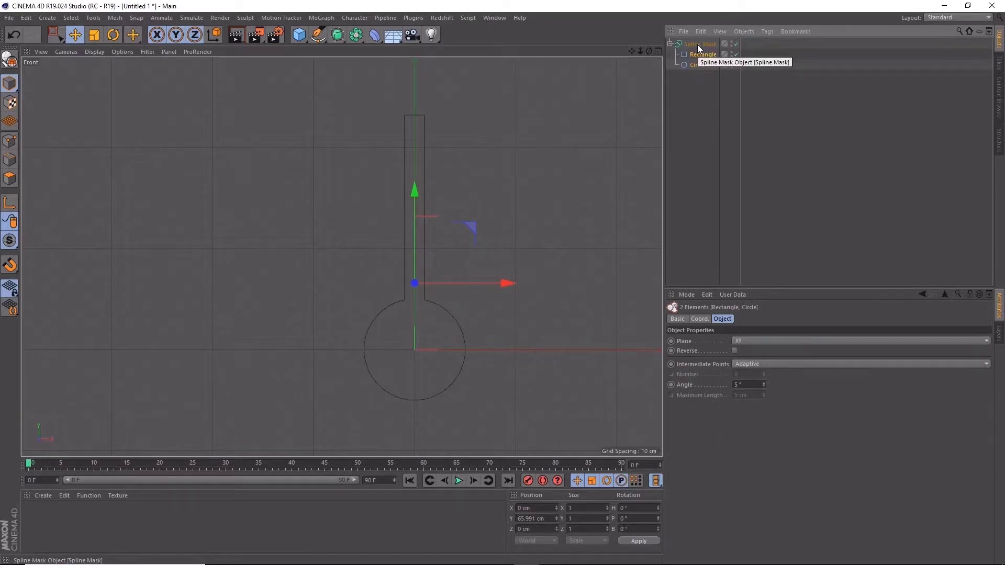
left_click(422, 274)
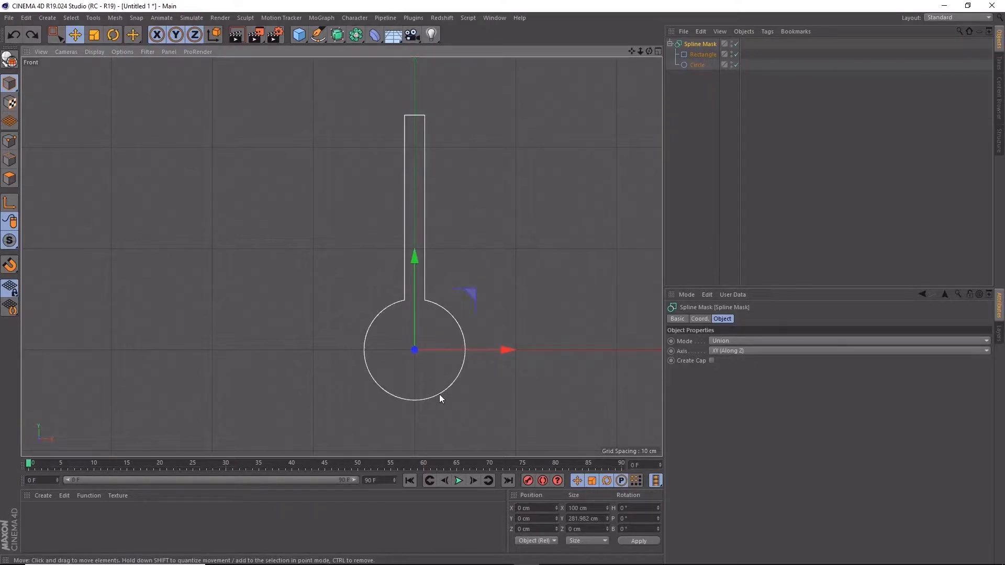
- Nudge the rectangle slightly higher inside the Spline Mask, then reselect the Spline Mask
left_click(702, 46)
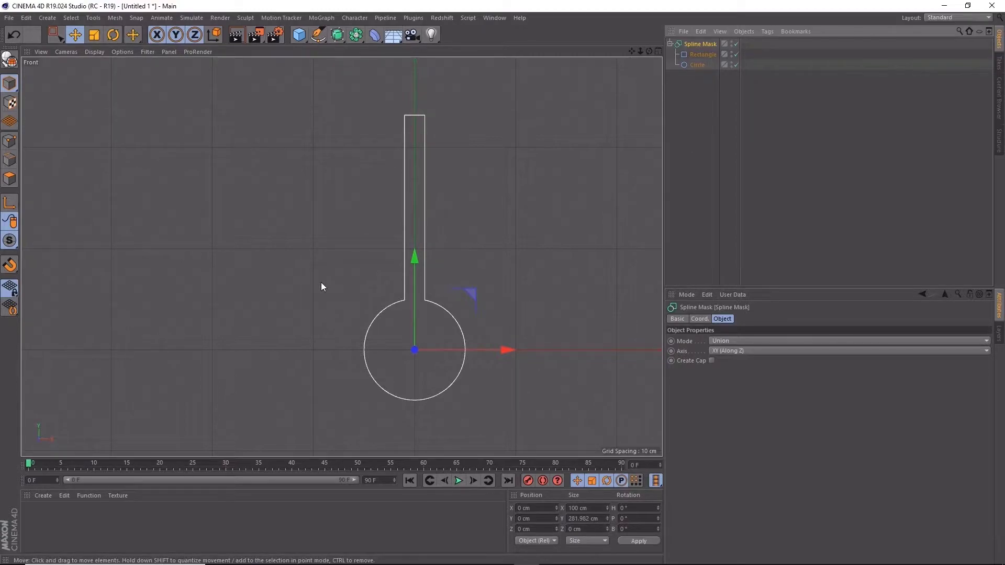
left_click(694, 55)
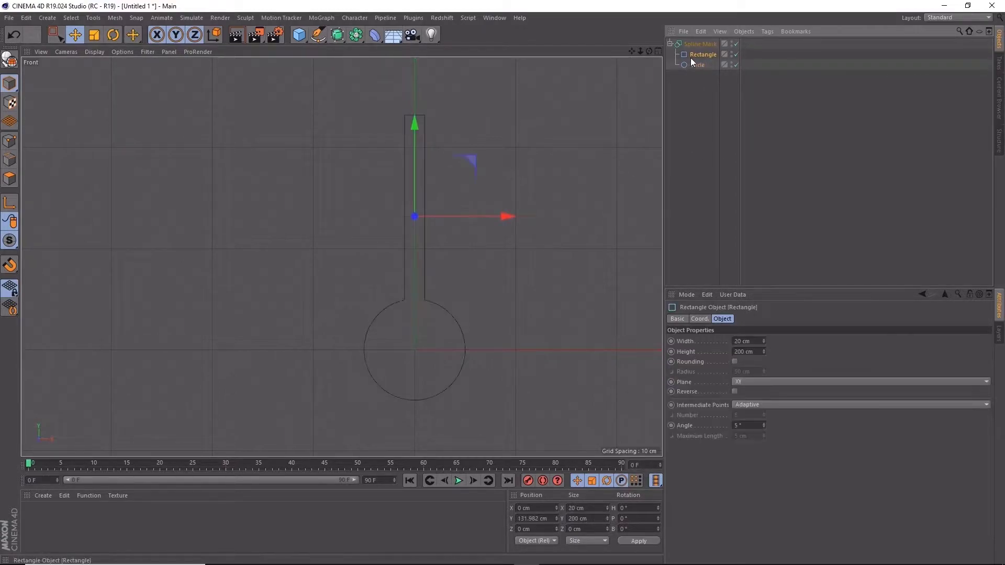
mouse_move(416, 128)
left_mouse_down()
mouse_move(413, 111)
mouse_move(413, 129)
left_mouse_up()
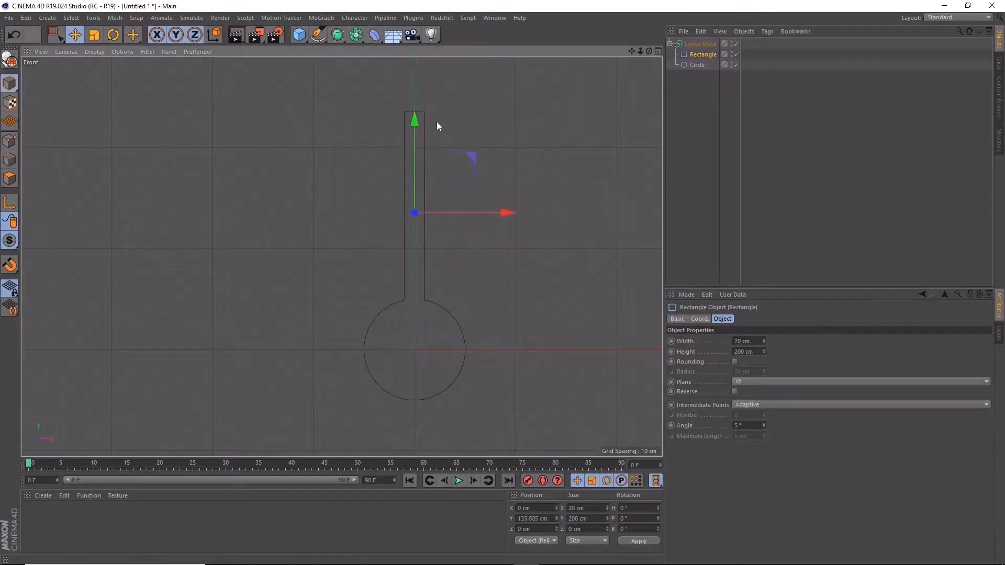
left_click(701, 66)
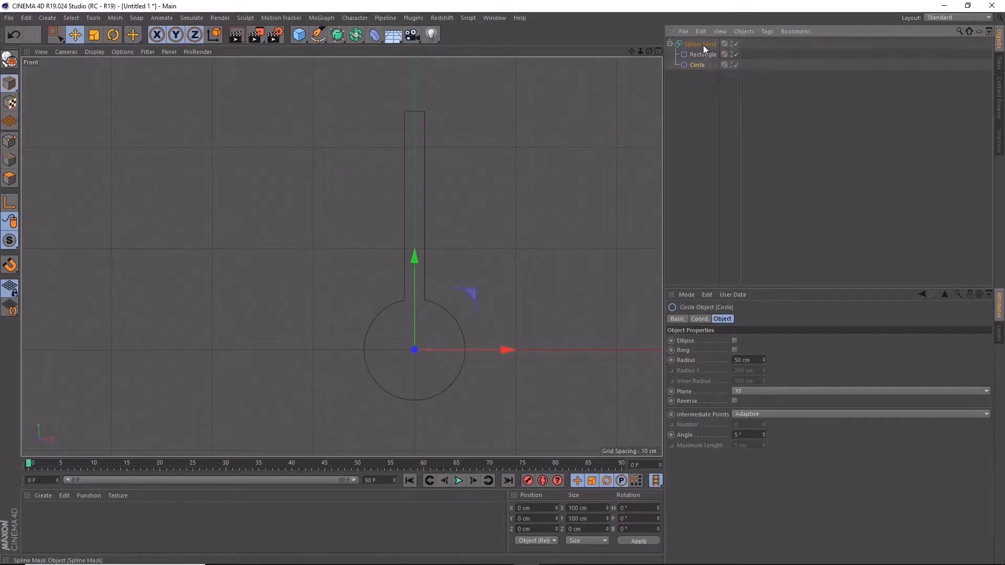
left_click(692, 44)
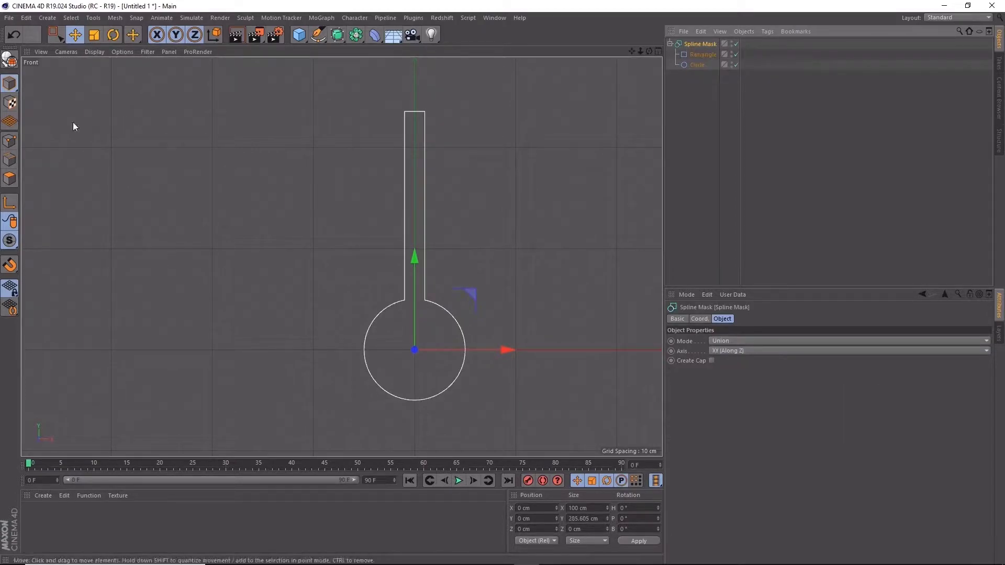
- Collapse the Spline Mask into one closed Bezier spline about 100 by 285.6 cm
left_click(11, 61)
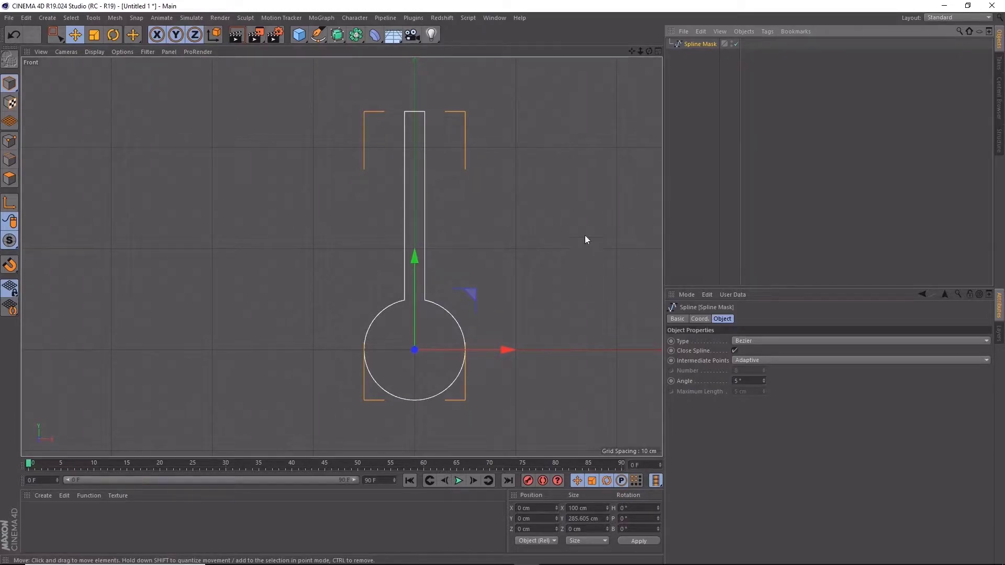
- Add a MoGraph Cloner and parent the keyhole spline under it, making three vertical copies
left_click(322, 18)
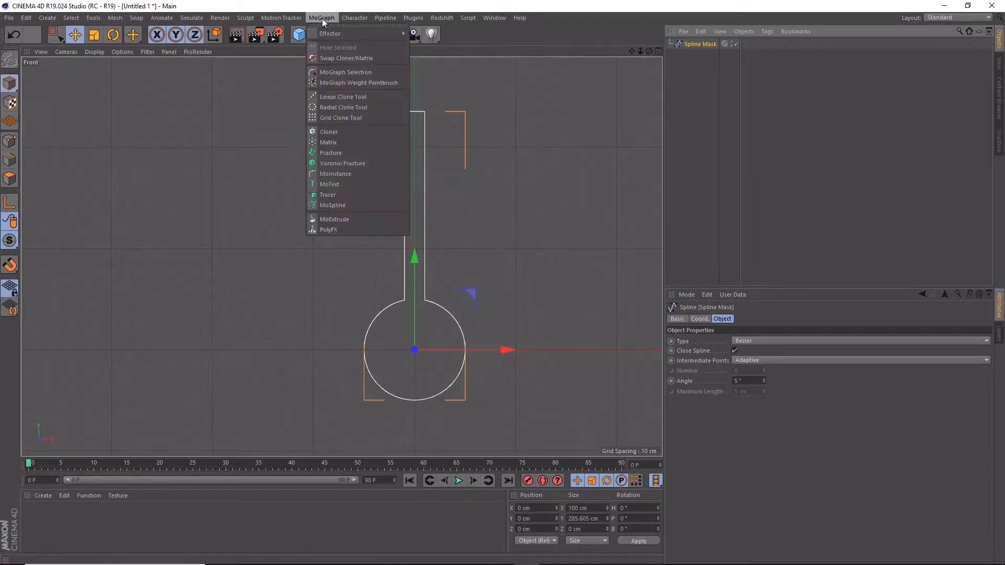
left_click(337, 136)
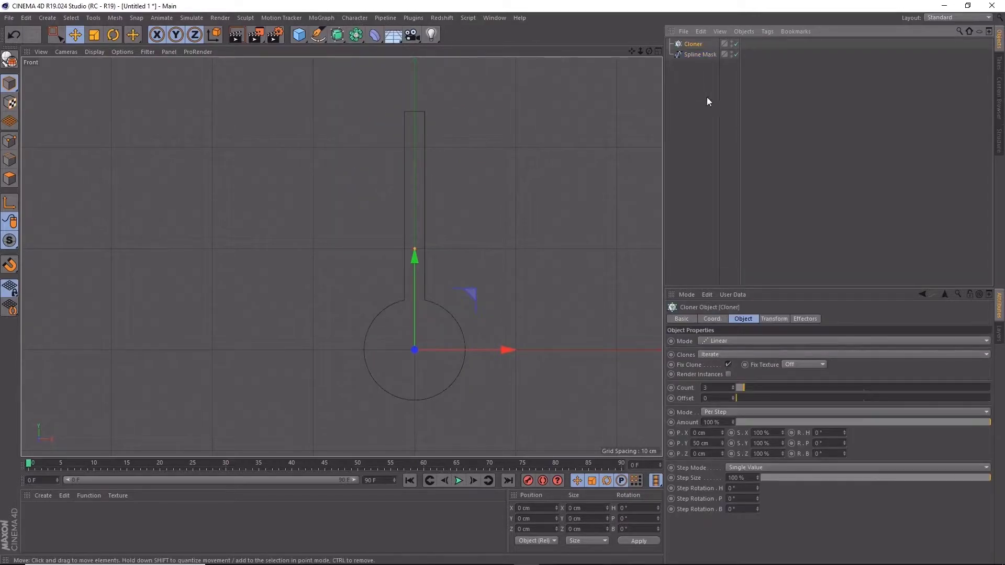
left_click(691, 55)
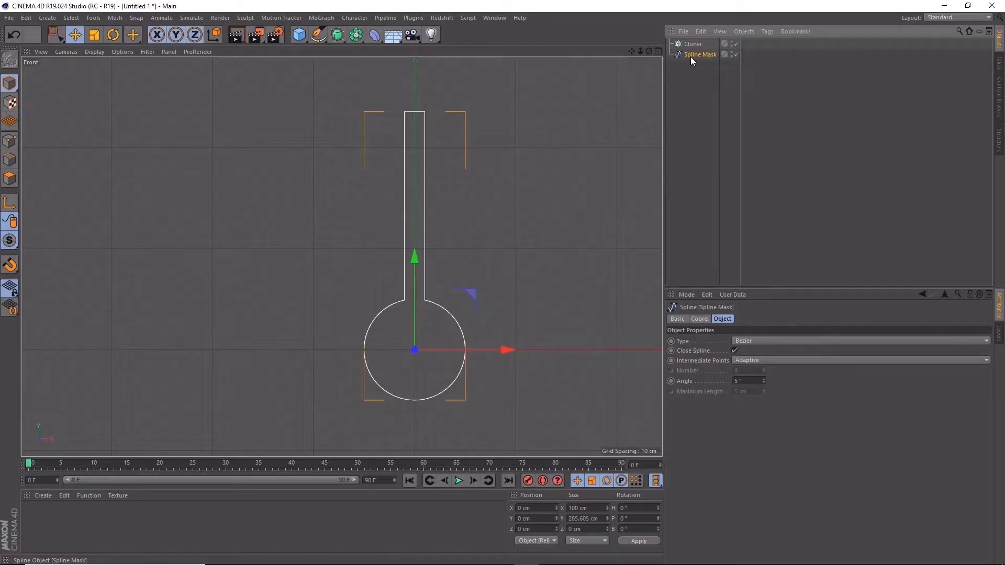
left_click_drag(691, 56, 694, 46)
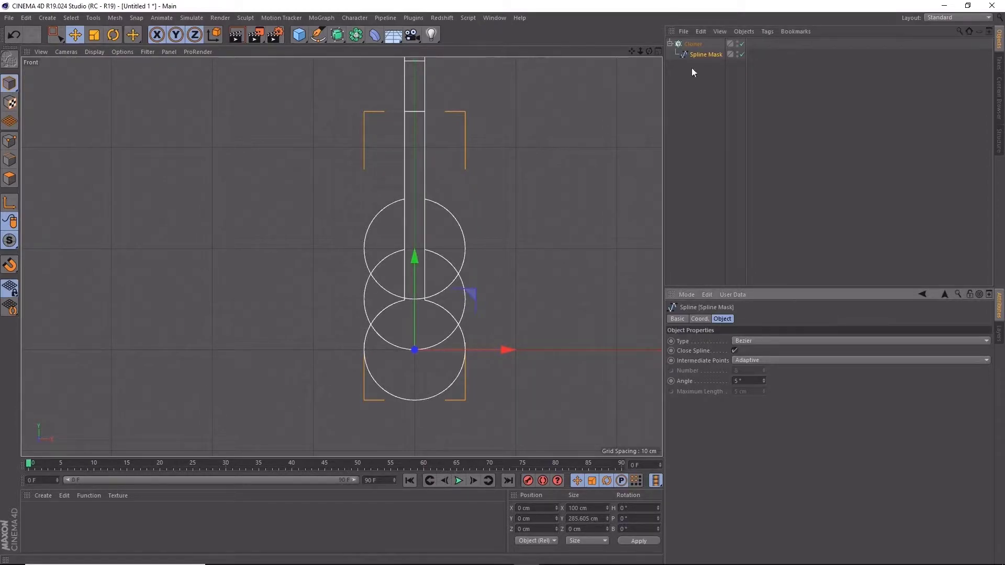
- Switch the Cloner's Mode to Radial, spreading five keyhole copies in a star on XY
left_click(692, 45)
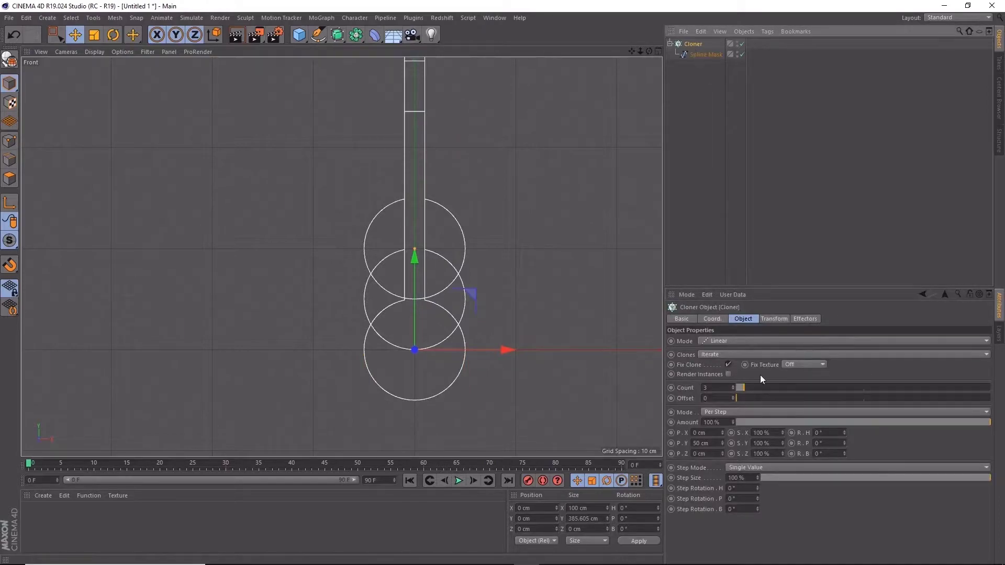
left_click(718, 342)
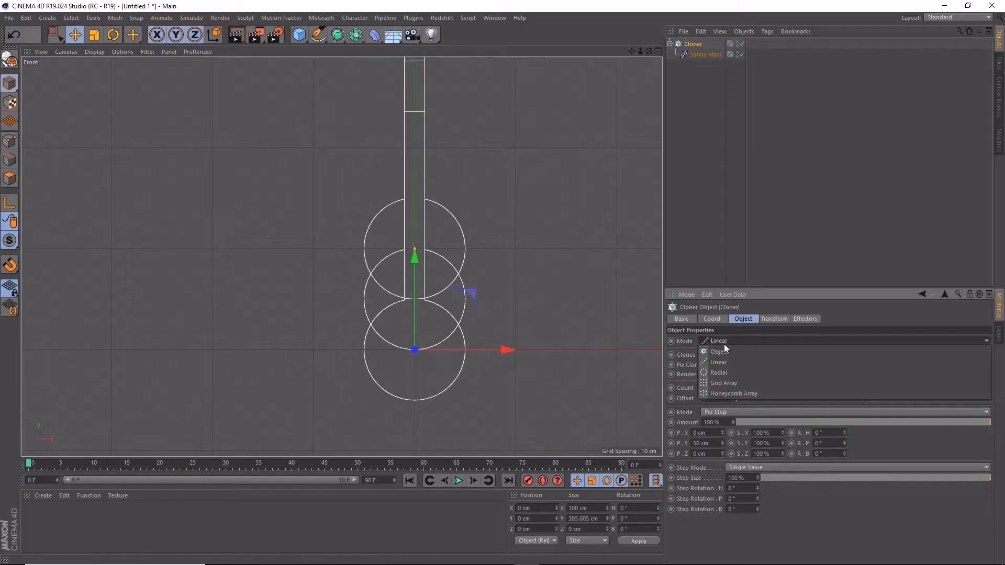
left_click(729, 376)
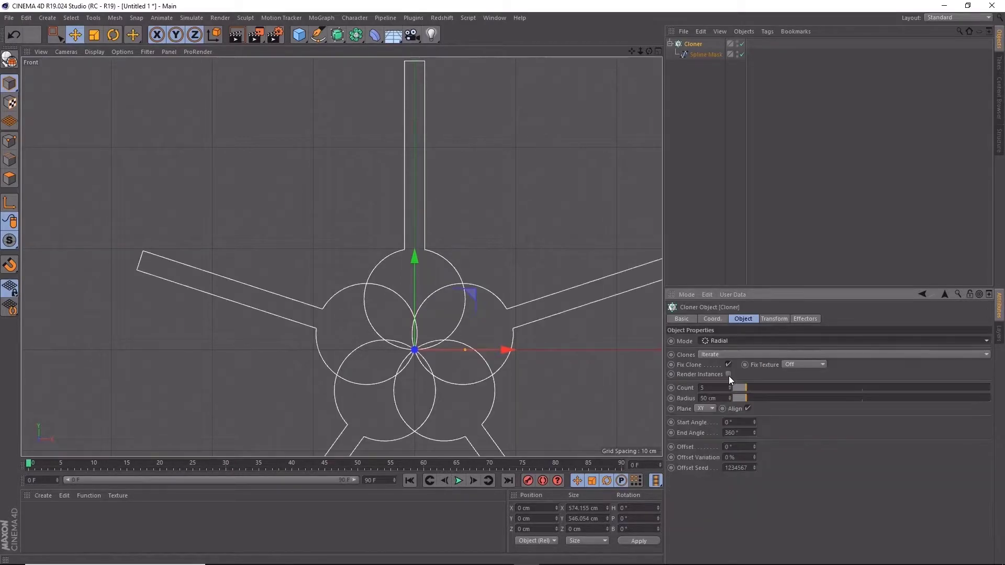
scroll(483, 354, "down", 3)
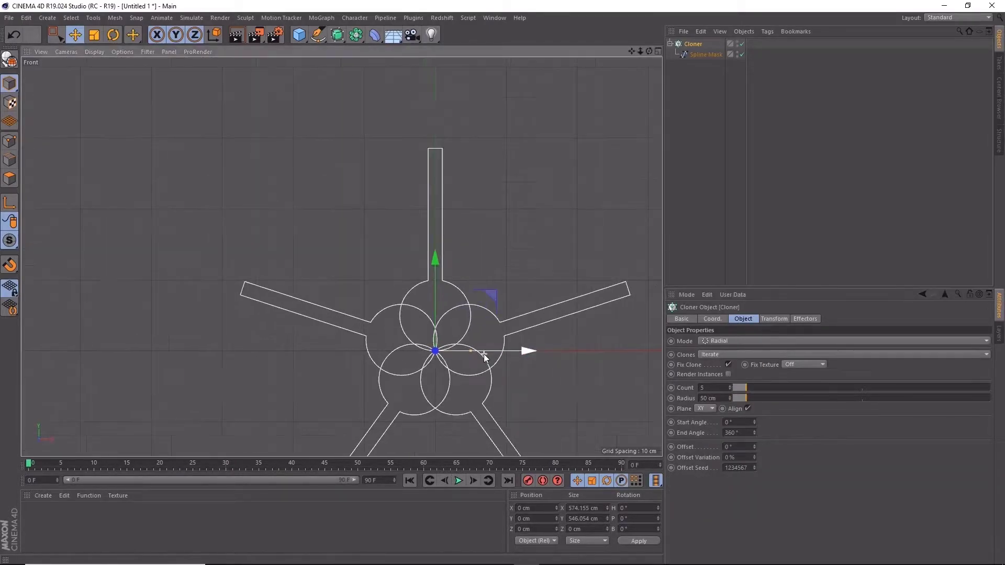
scroll(496, 340, "down", 1)
scroll(463, 272, "up", 2)
scroll(463, 272, "down", 1)
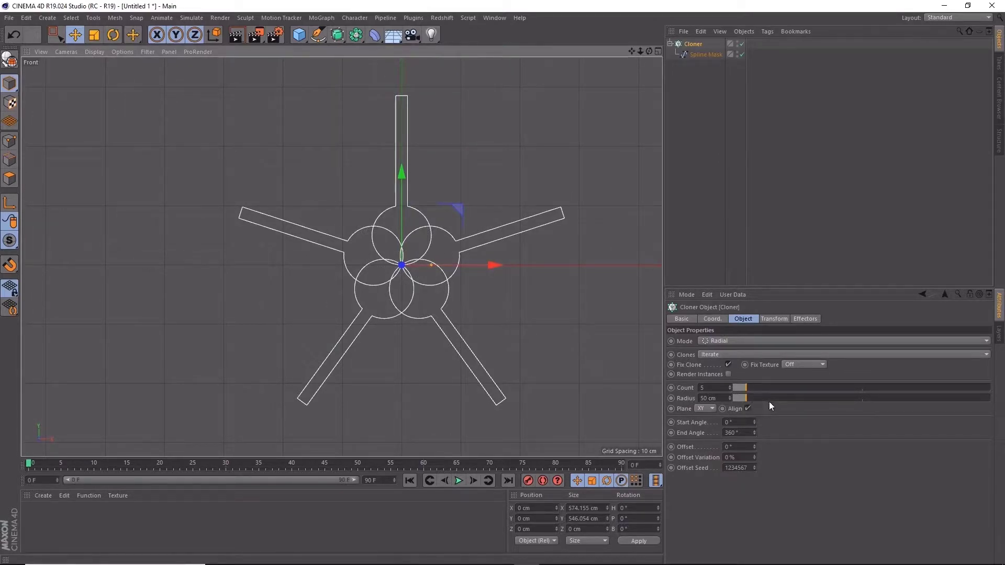
- Set the Cloner's Count to 6 and its Radius to 140 cm
left_click_drag(746, 398, 766, 397)
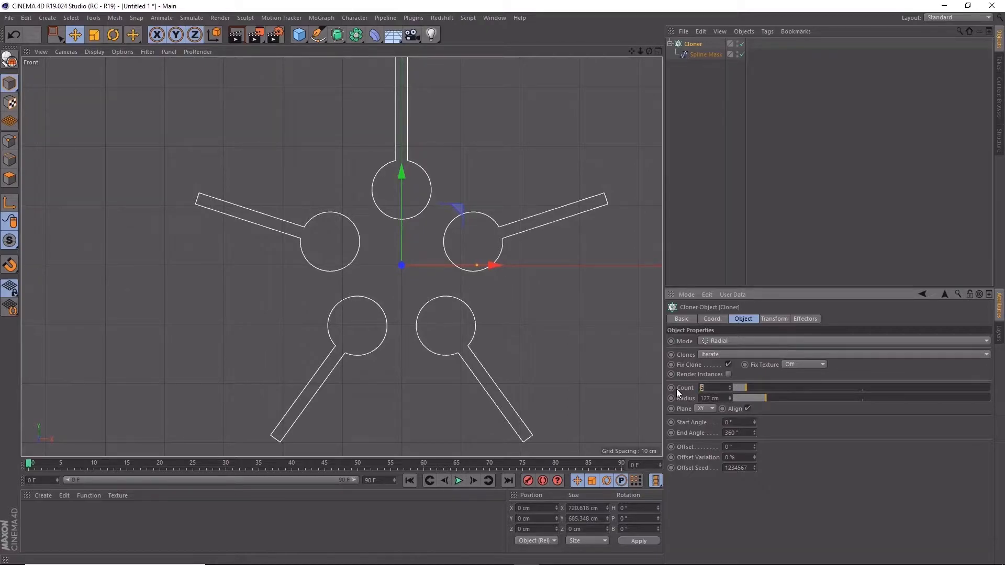
type("6")
key("Return")
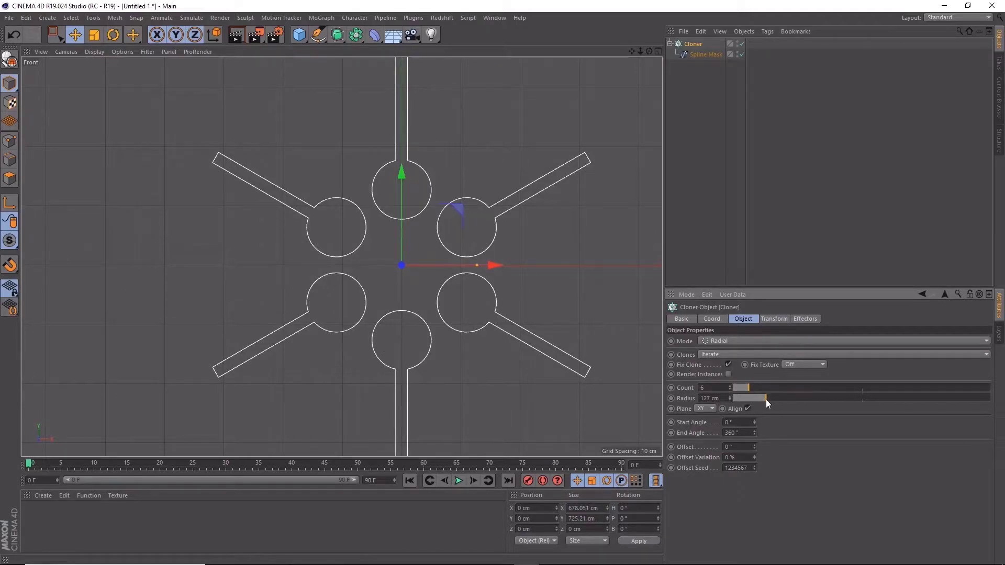
left_click_drag(765, 400, 770, 399)
left_click_drag(771, 400, 774, 400)
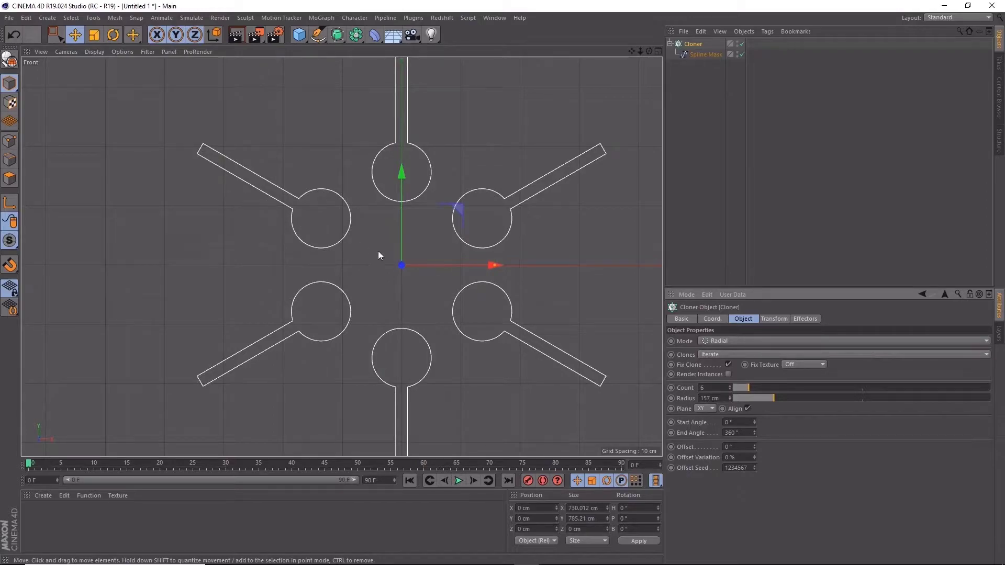
left_click_drag(773, 401, 769, 400)
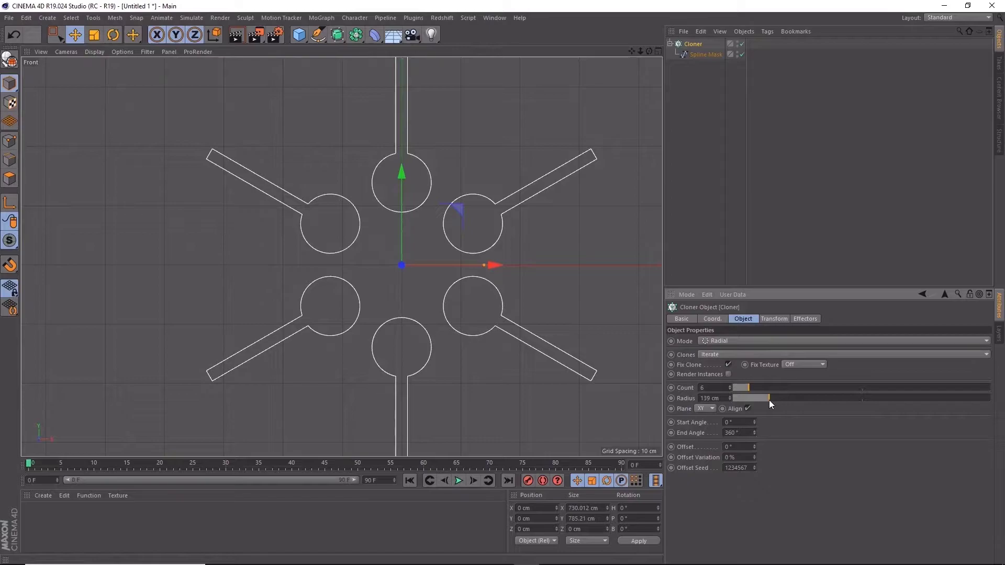
double_click(710, 398)
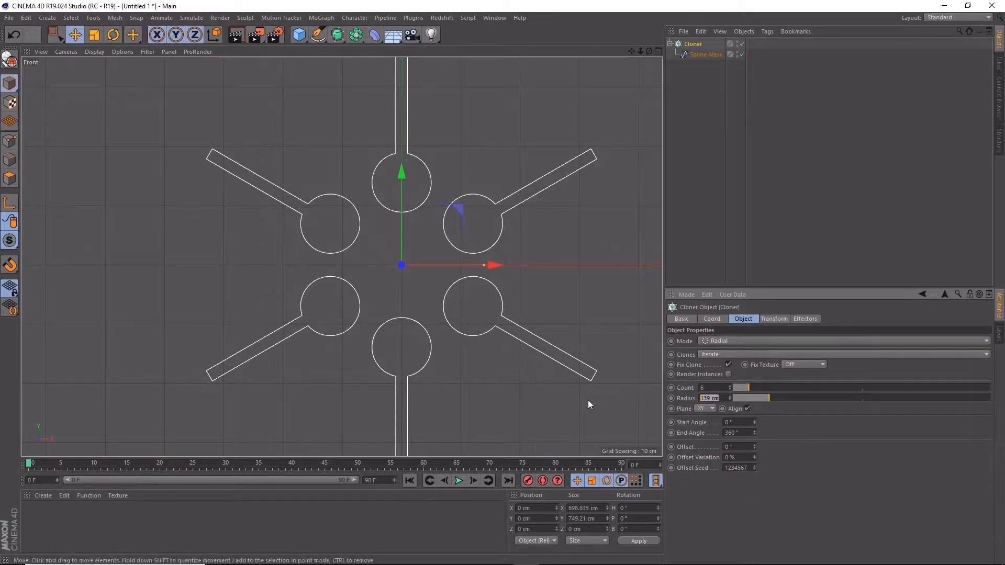
type("140")
key("Return")
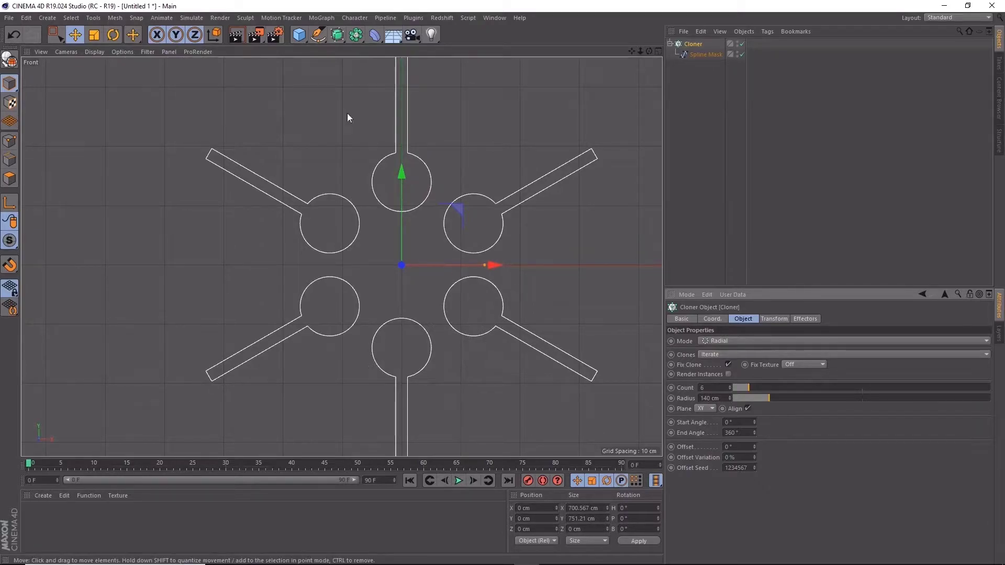
- Add a 200 cm radius Circle spline around the keyhole ring, then reselect the Cloner
left_click(319, 41)
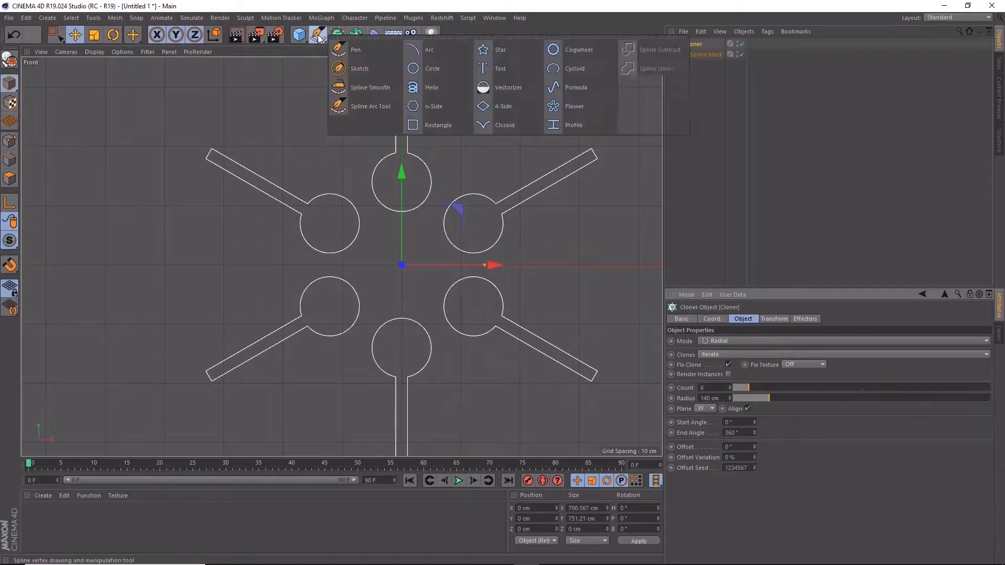
left_click(404, 64)
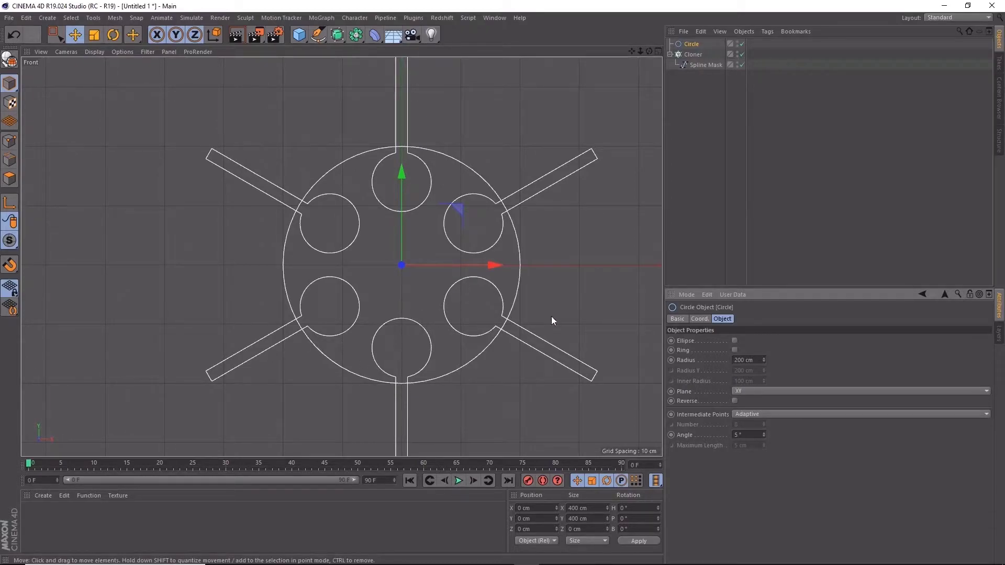
left_click(692, 53)
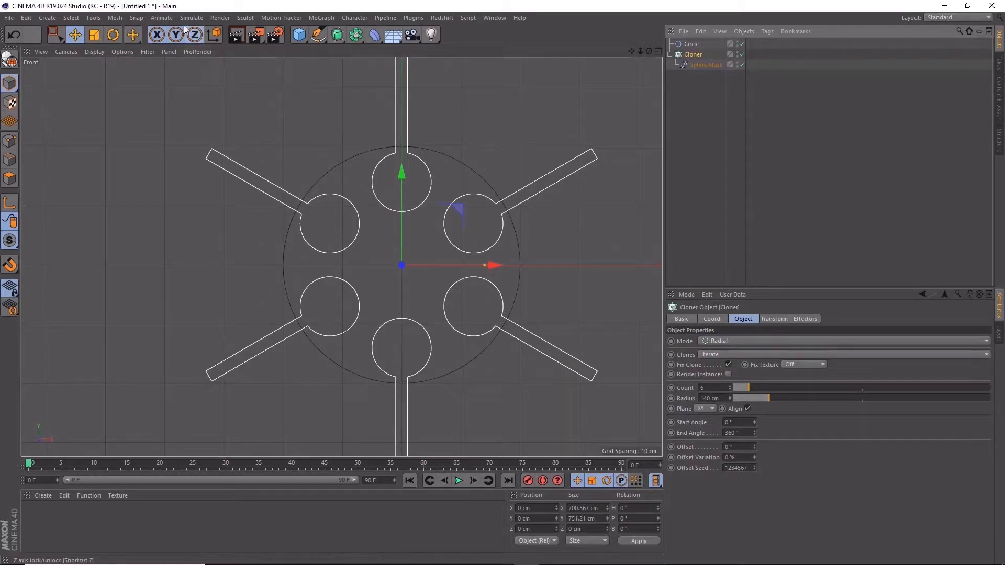
left_click(115, 18)
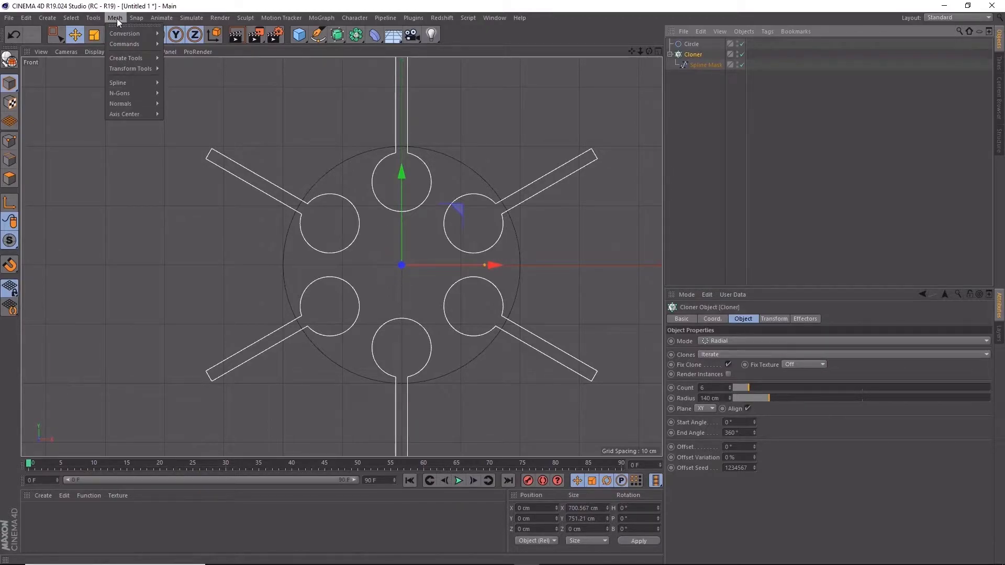
mouse_move(126, 114)
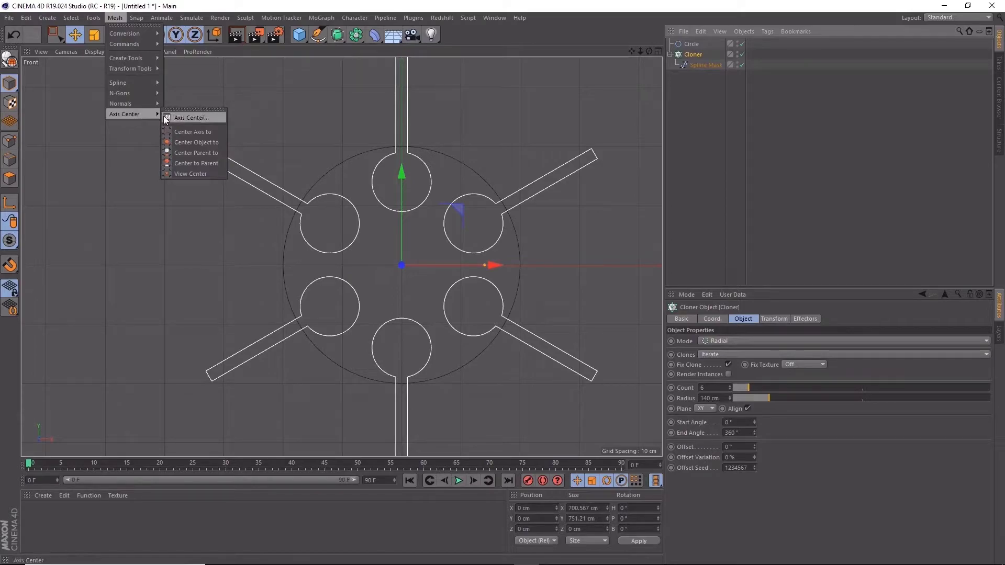
- Run Axis Center on the Cloner to centre its axis
left_click(174, 118)
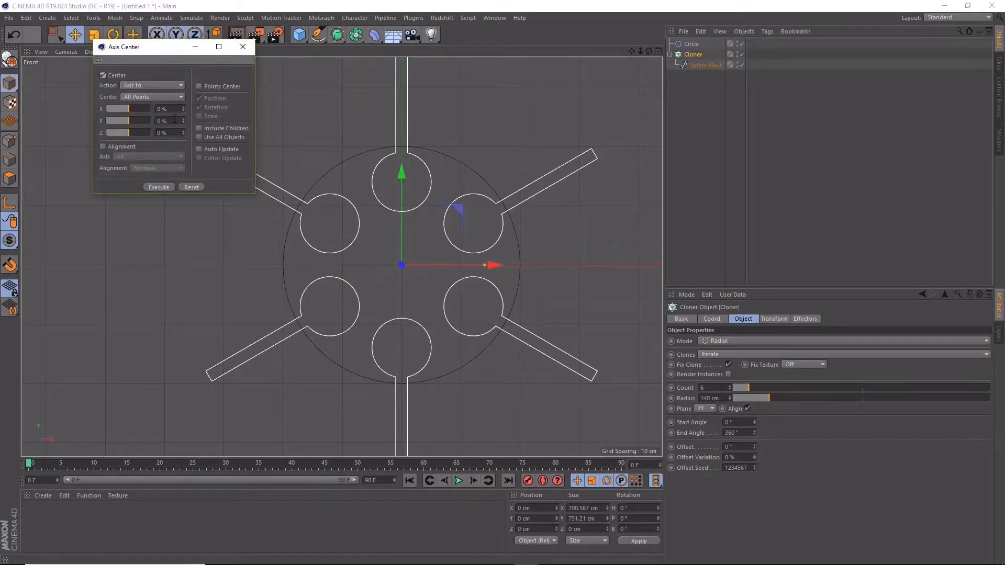
left_click(160, 187)
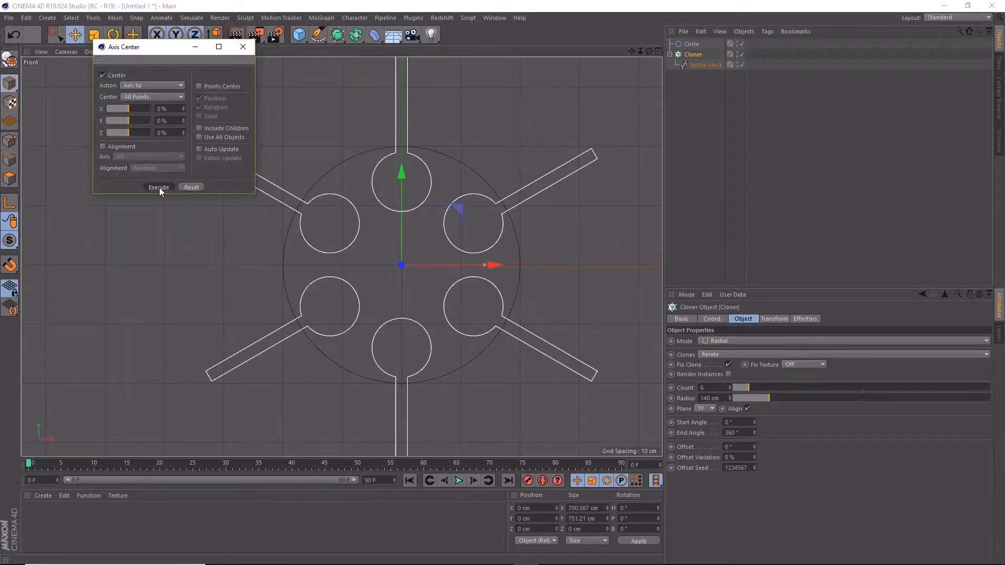
left_click(248, 48)
- Set the Cloner's Y position to 0 cm inside the circle
left_click(689, 45)
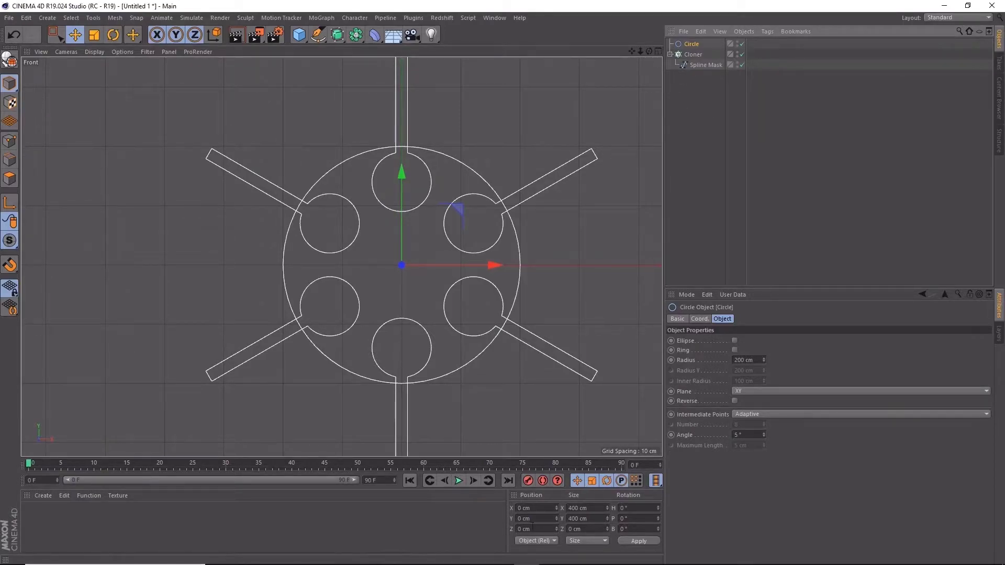
left_click(693, 54)
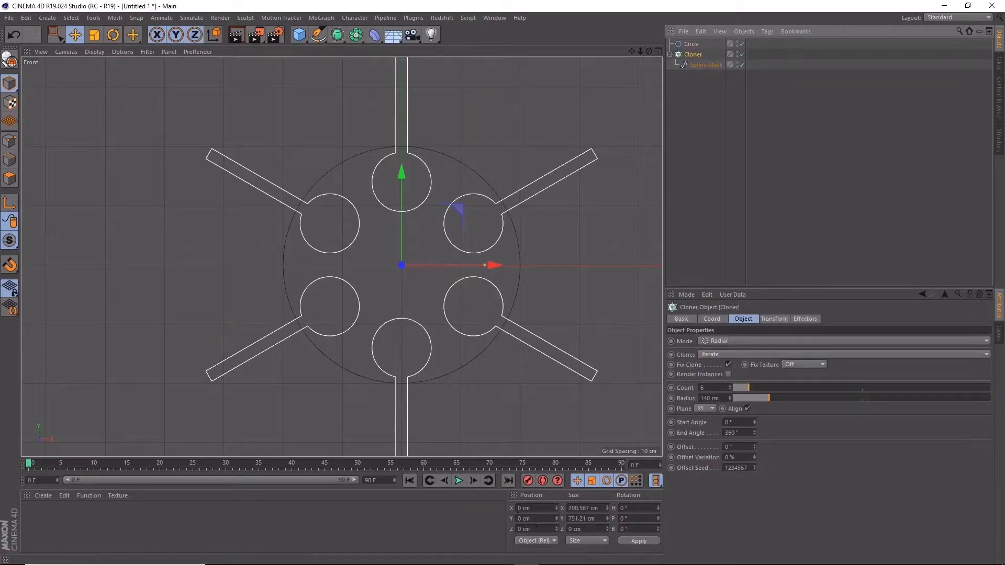
left_click_drag(403, 185, 402, 195)
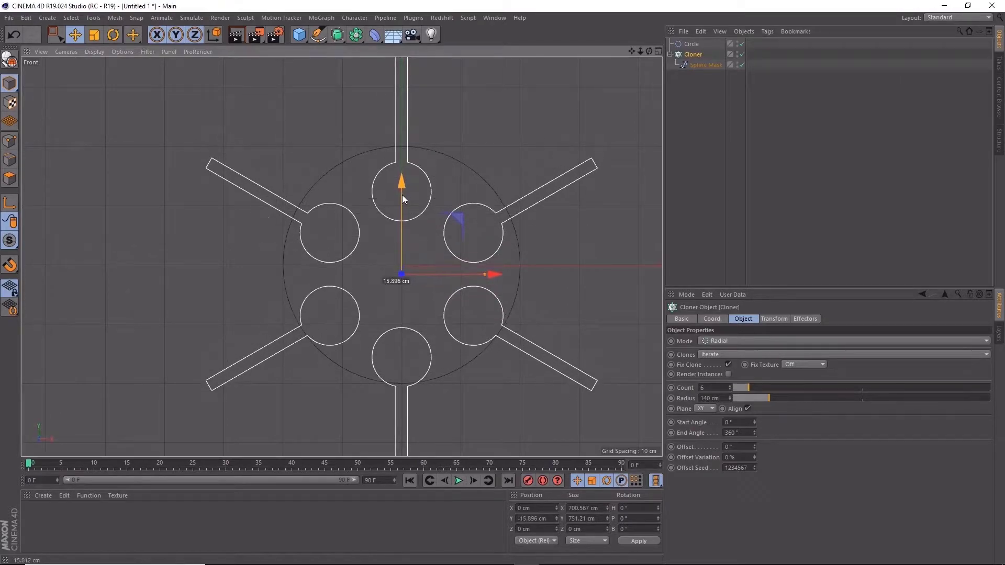
left_click(539, 519)
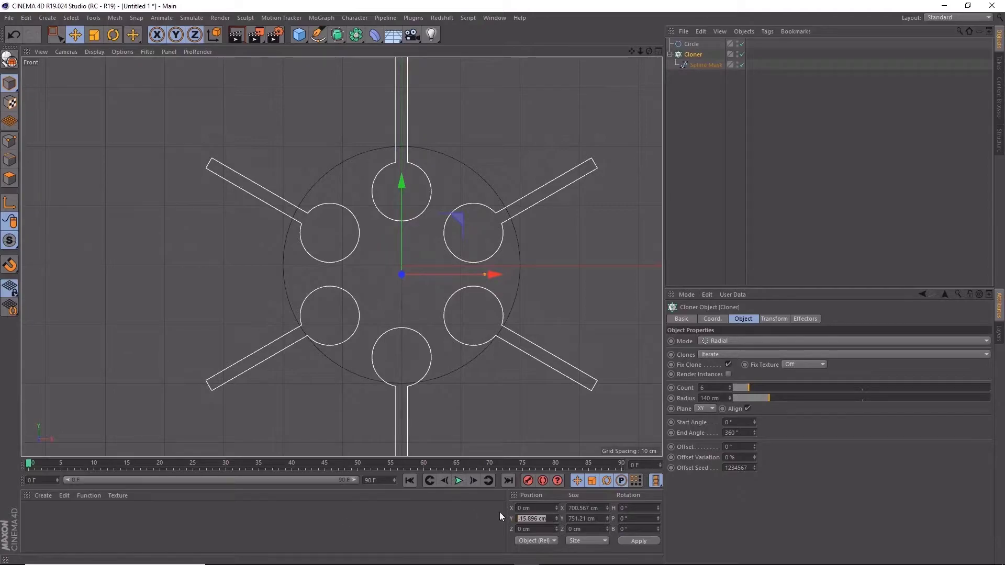
type("0")
key("Return")
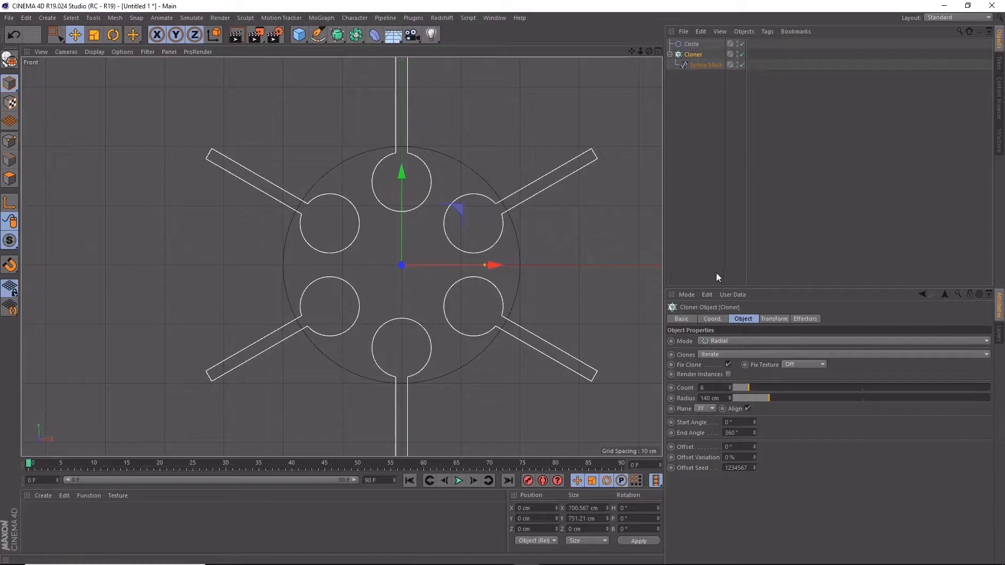
- Set the outer Circle spline's radius to 300 cm
left_click(692, 45)
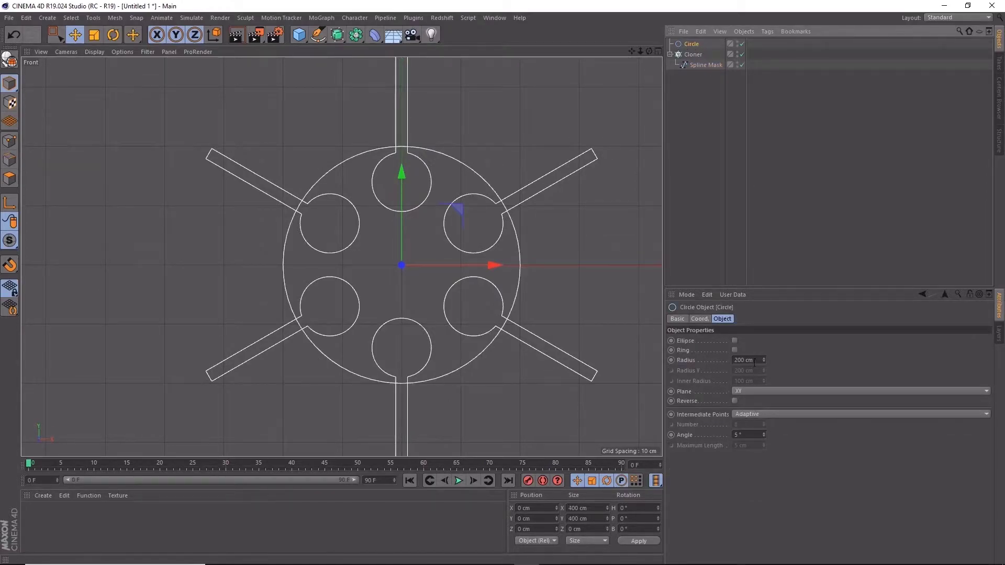
mouse_move(763, 360)
left_mouse_down()
mouse_move(763, 335)
mouse_move(763, 353)
left_mouse_up()
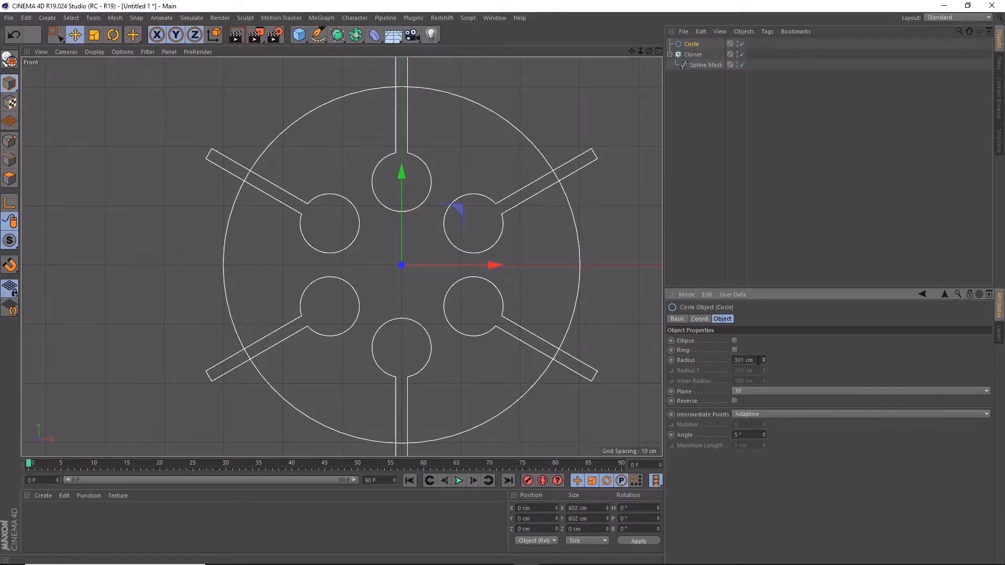
left_click(743, 360)
type("300")
key("Return")
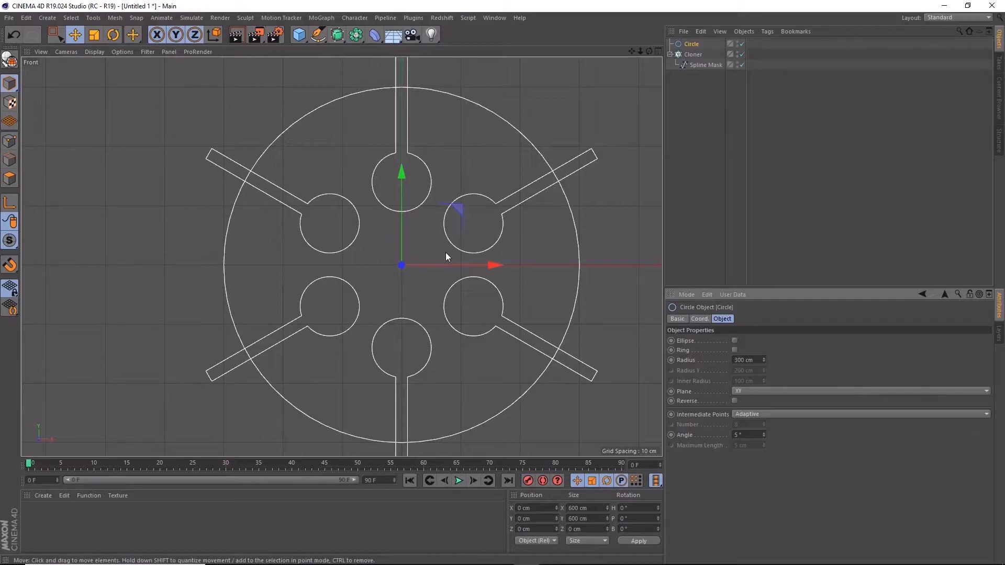
left_click(362, 39)
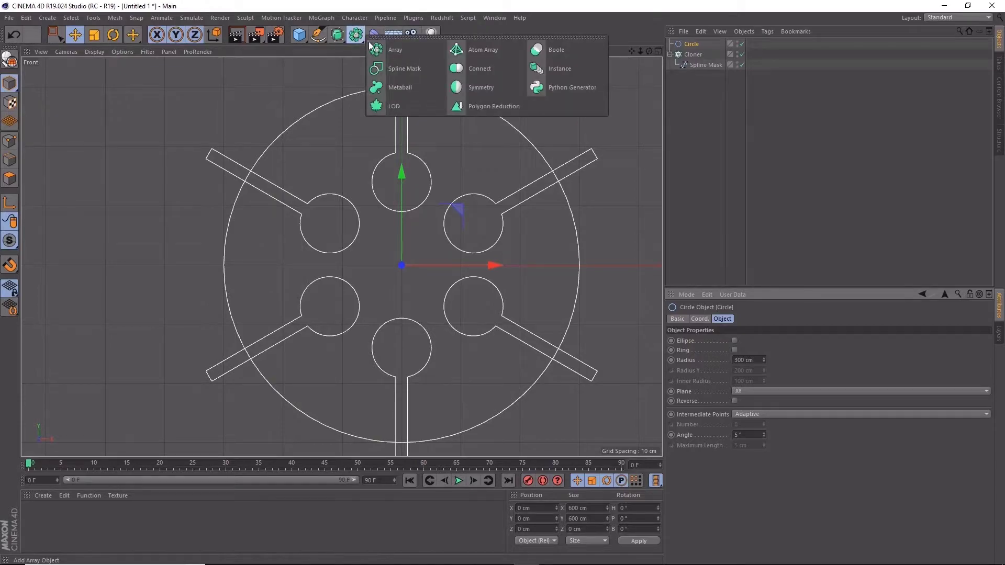
- Add a Spline Mask, parent the Circle and Cloner under it, and view its Mode list
left_click(420, 71)
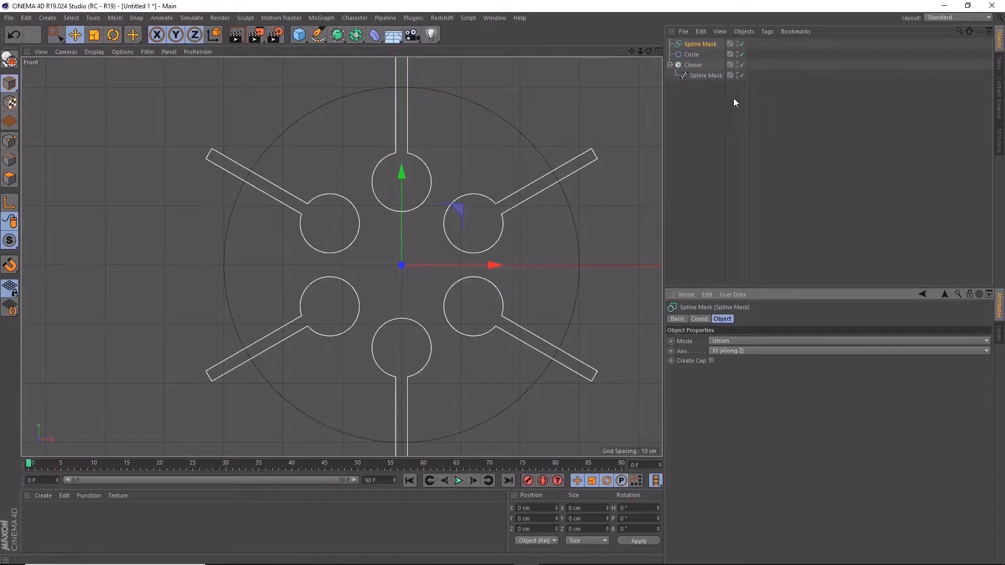
left_click_drag(692, 55, 699, 44)
left_click(669, 64)
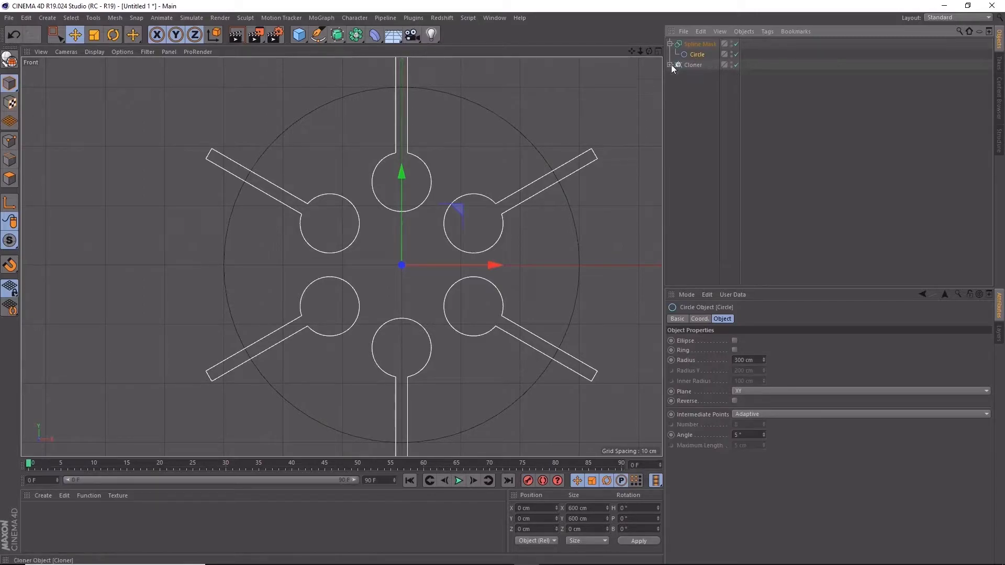
left_click_drag(698, 43, 698, 43)
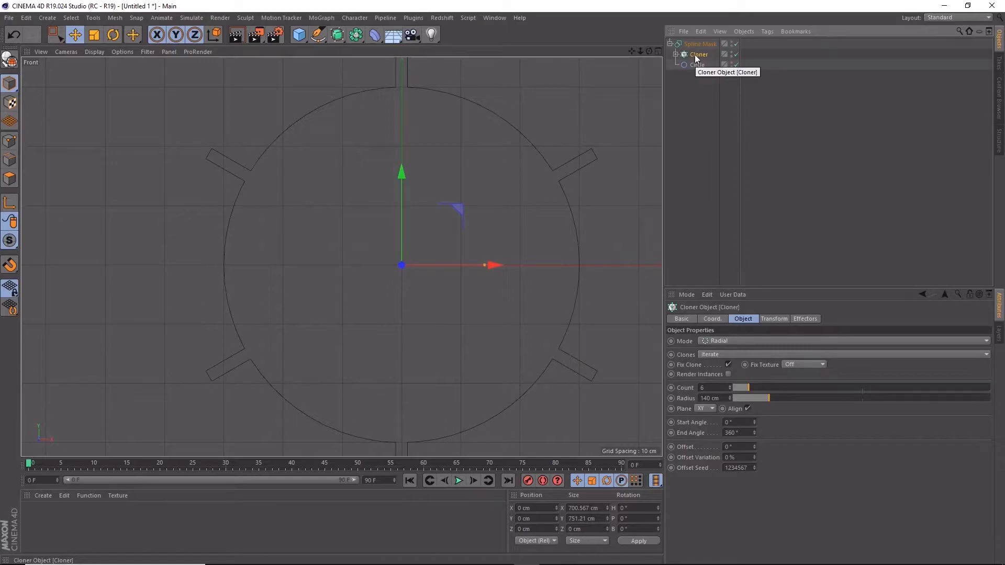
left_click(697, 64)
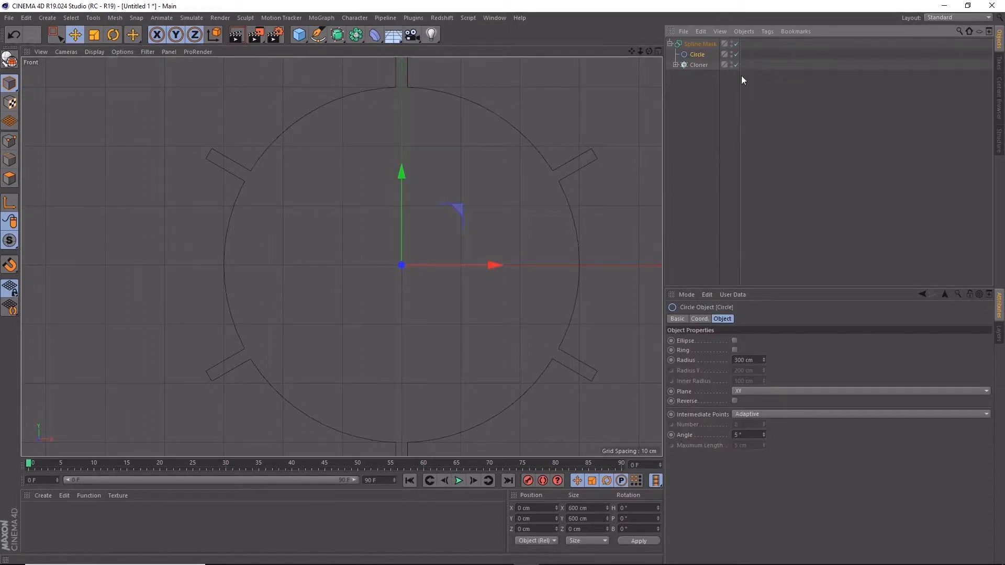
left_click(701, 44)
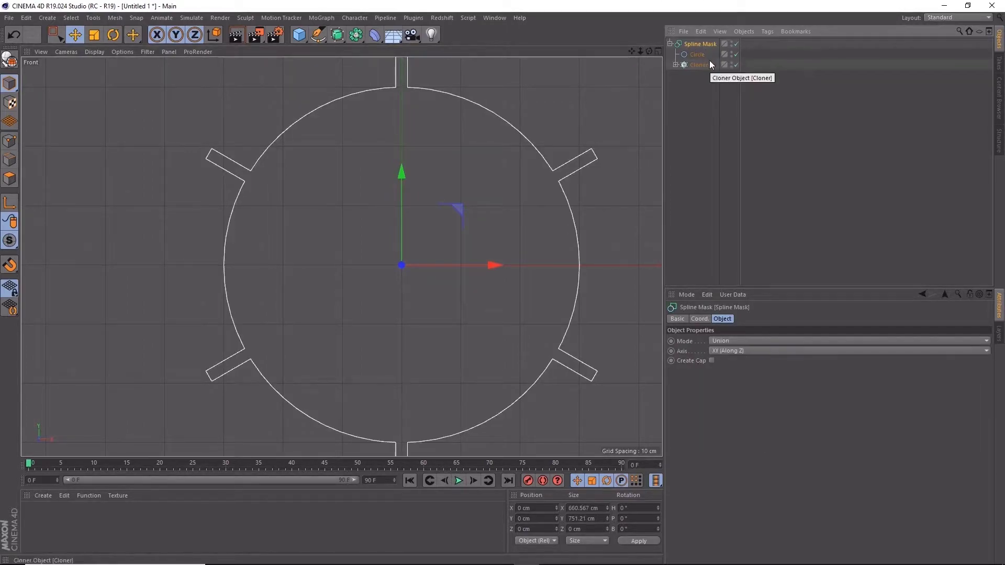
left_click(755, 343)
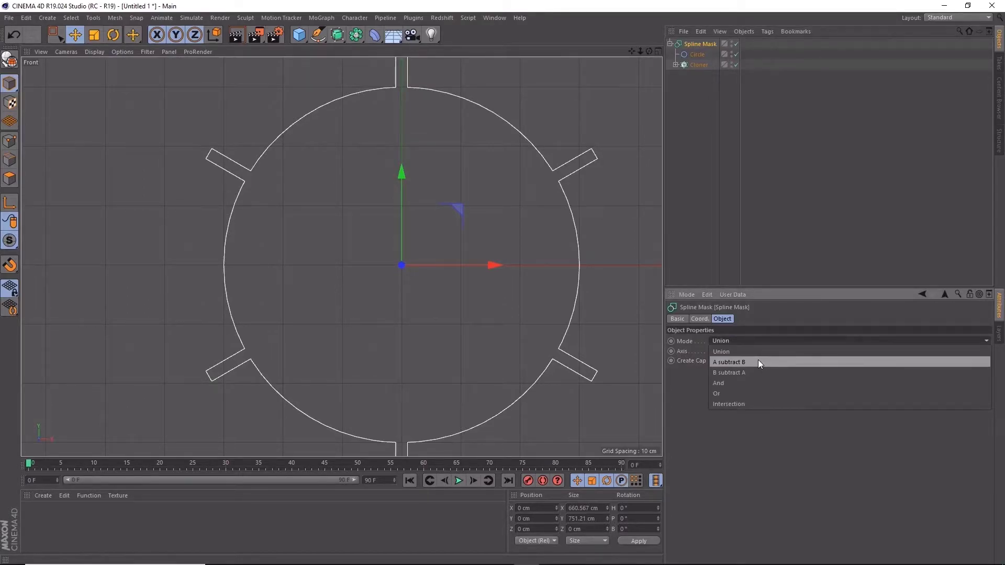
- Set the Spline Mask mode to A subtract B, cutting six keyhole slots from the circle
left_click(757, 362)
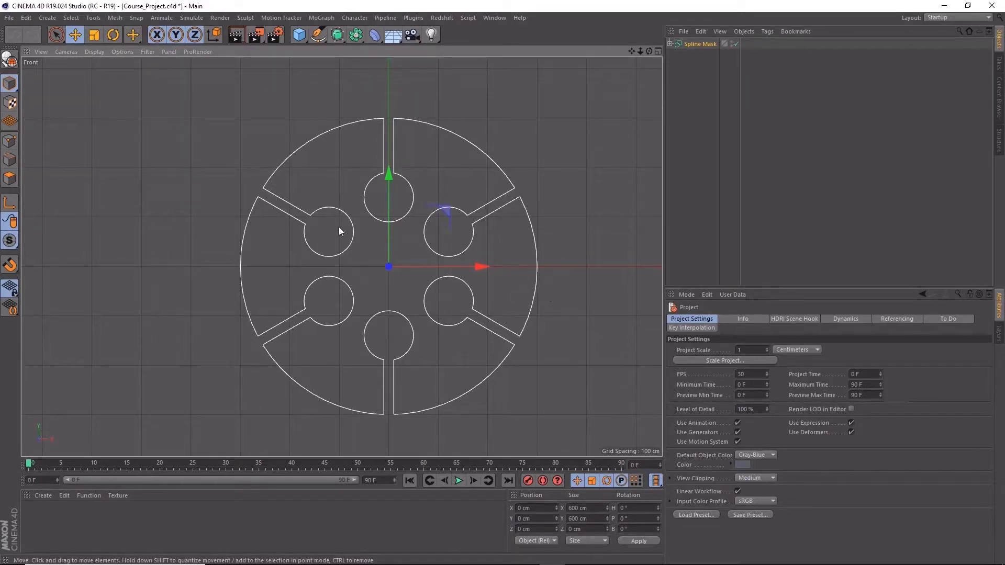
- Bake the Spline Mask into a new editable spline with Current State to Object
left_click(703, 44)
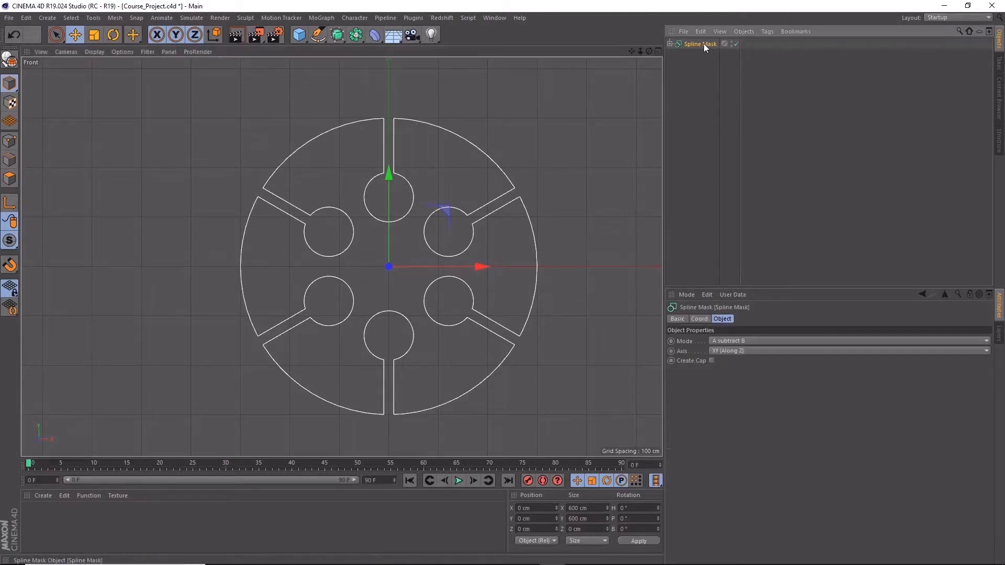
right_click(500, 173)
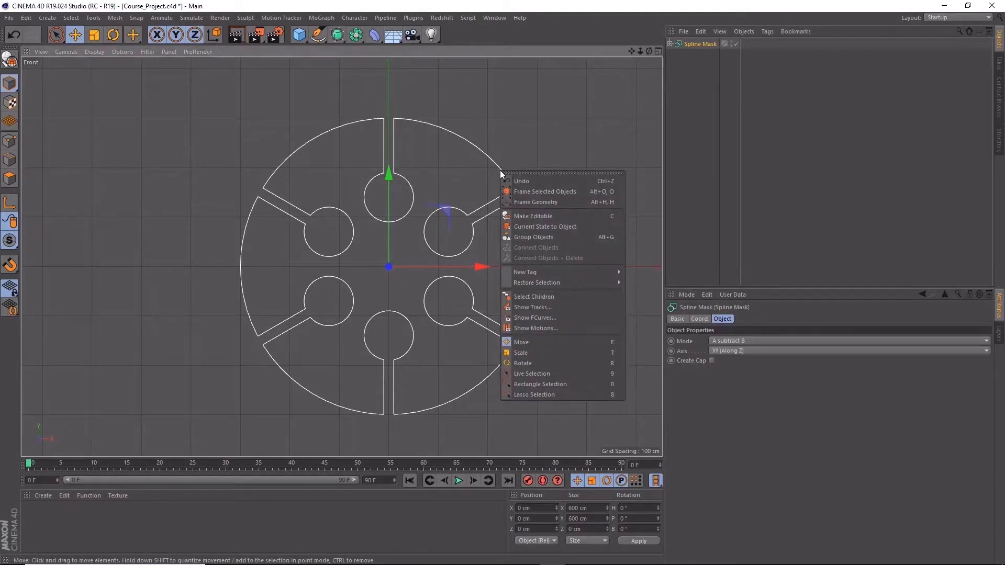
left_click(552, 228)
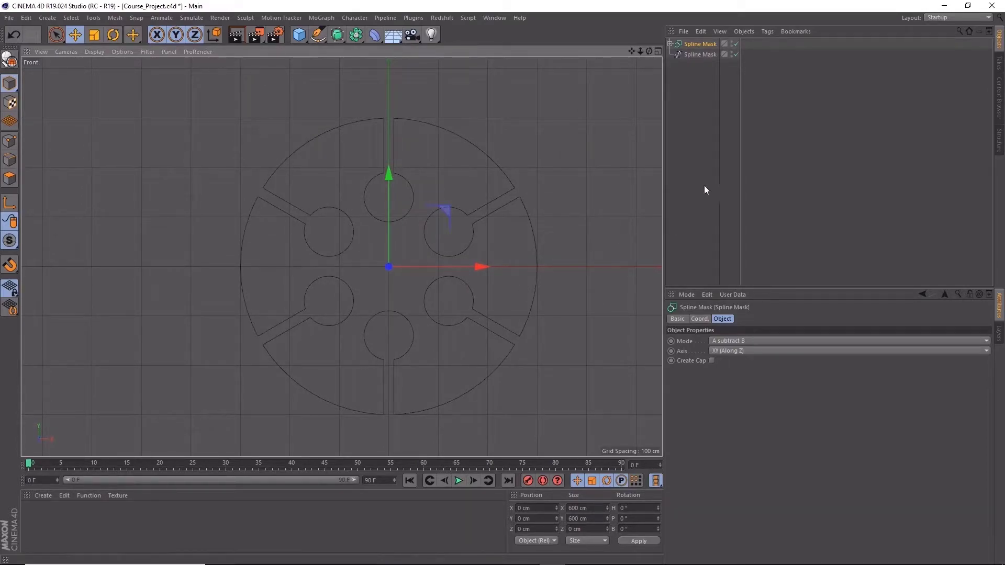
- Compare the baked spline with the original generator, then delete the original Spline Mask
left_click(698, 54)
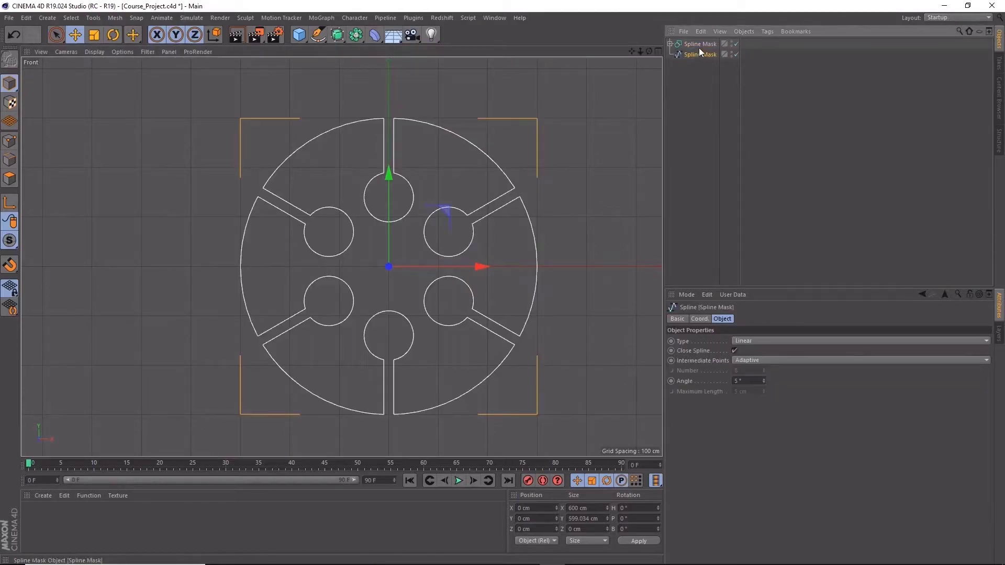
left_click(699, 44)
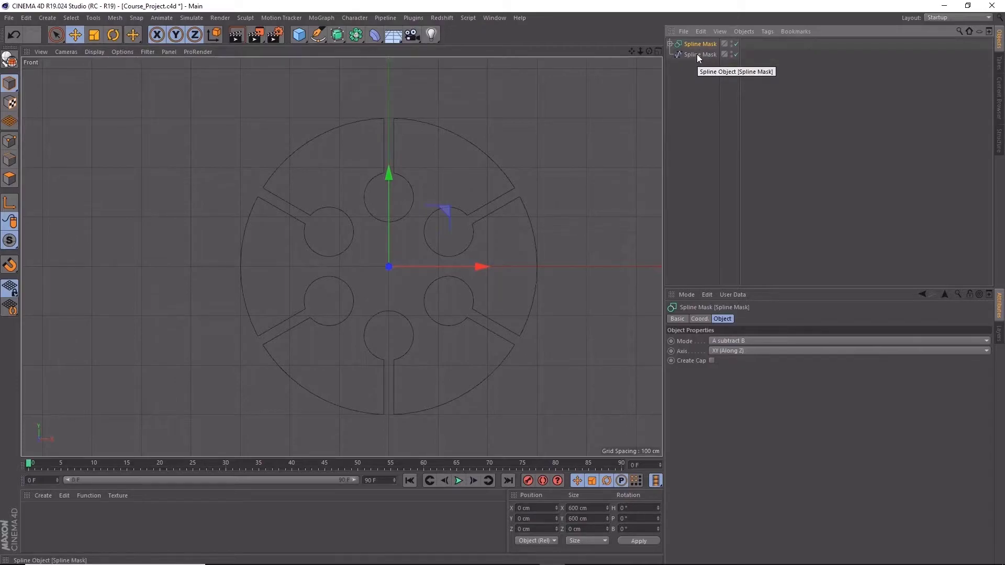
left_click(696, 54)
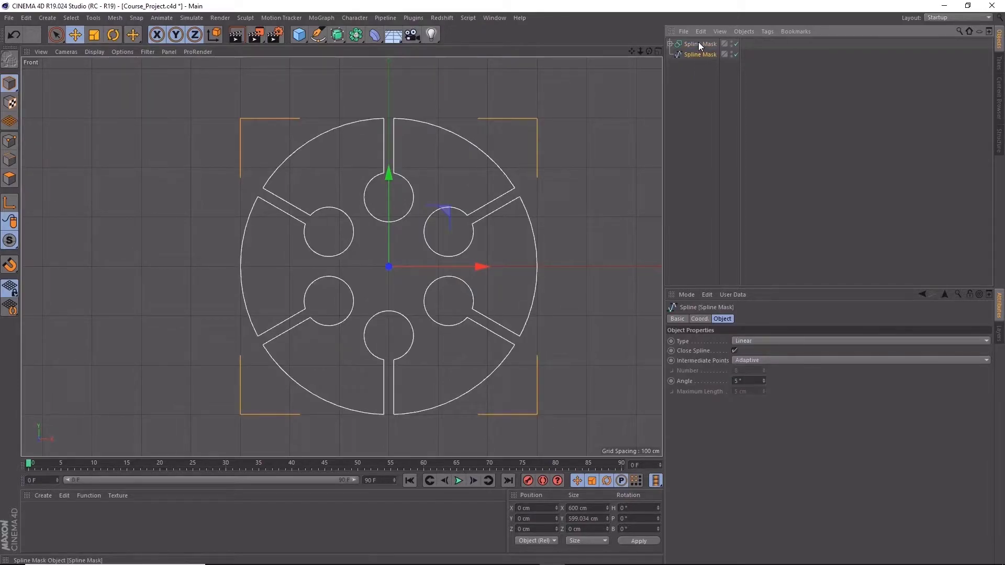
left_click(698, 44)
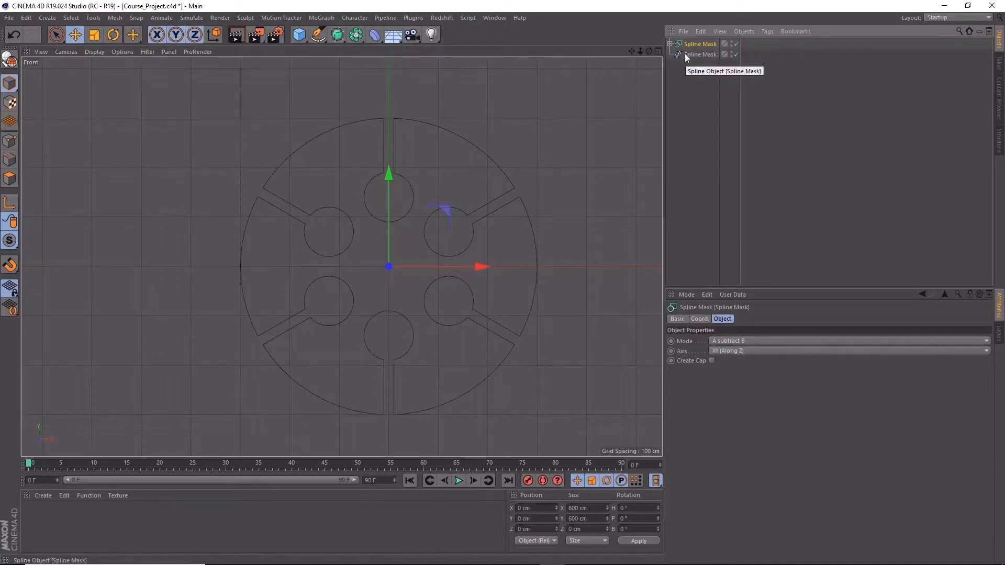
left_click(670, 44)
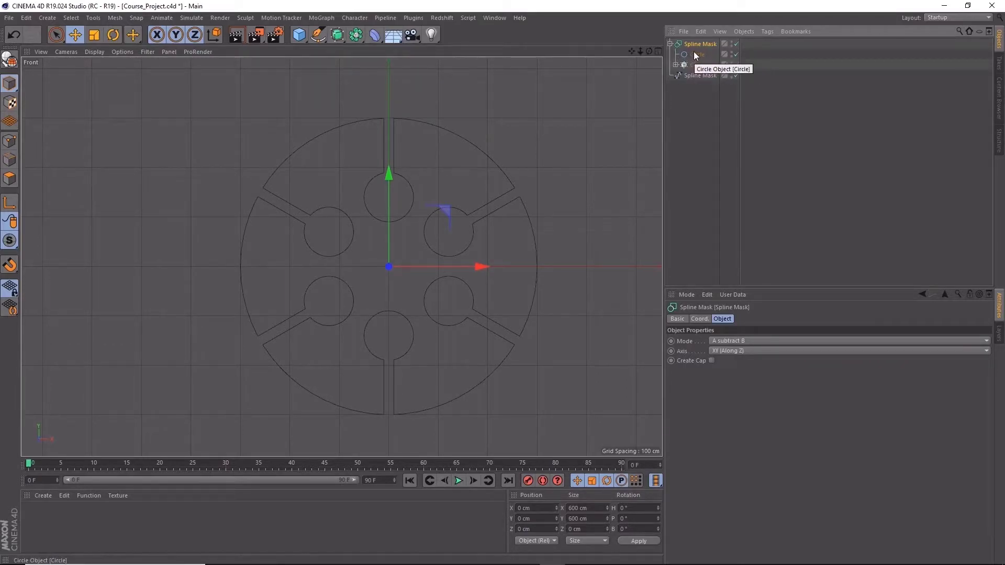
left_click(696, 54)
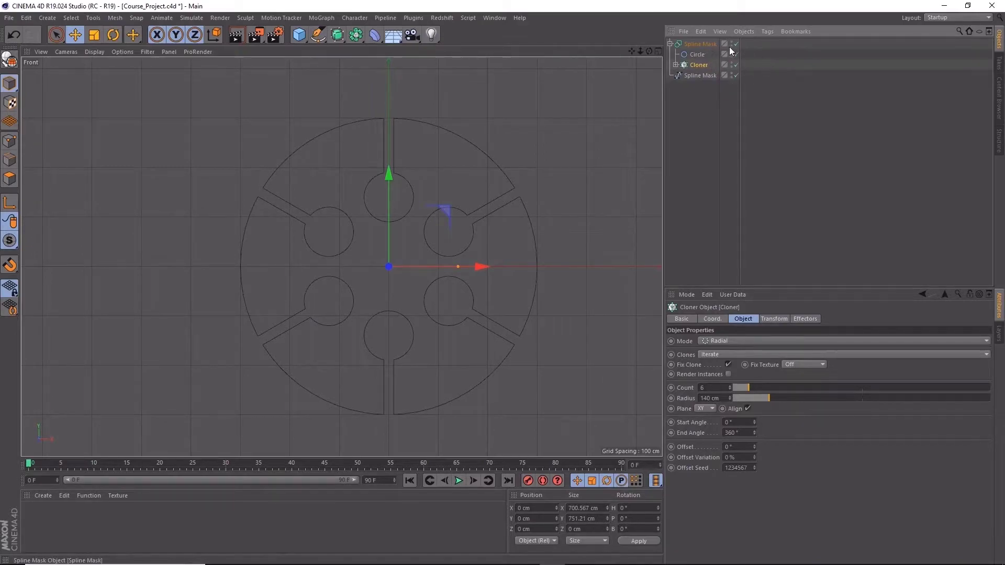
left_click(670, 44)
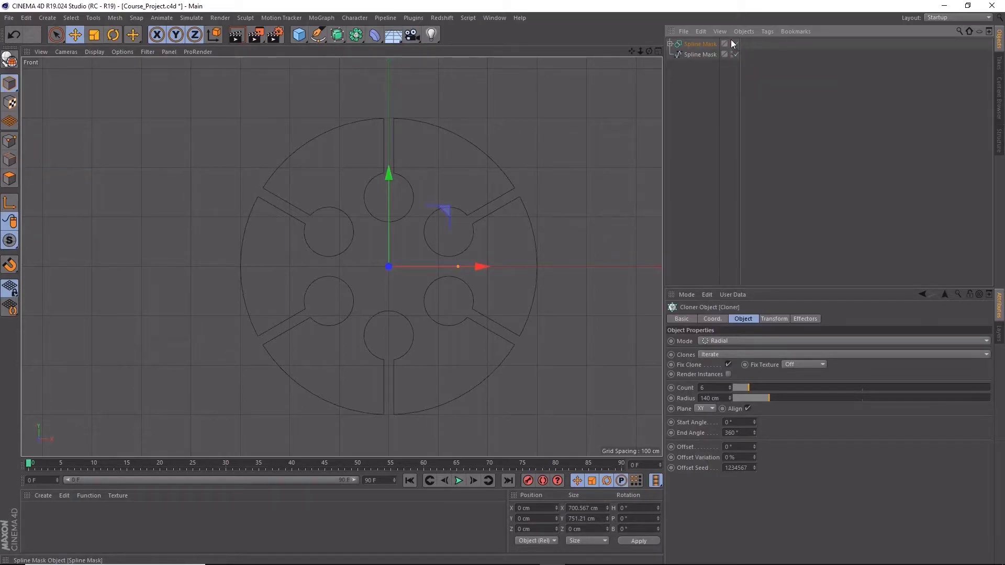
left_click(702, 44)
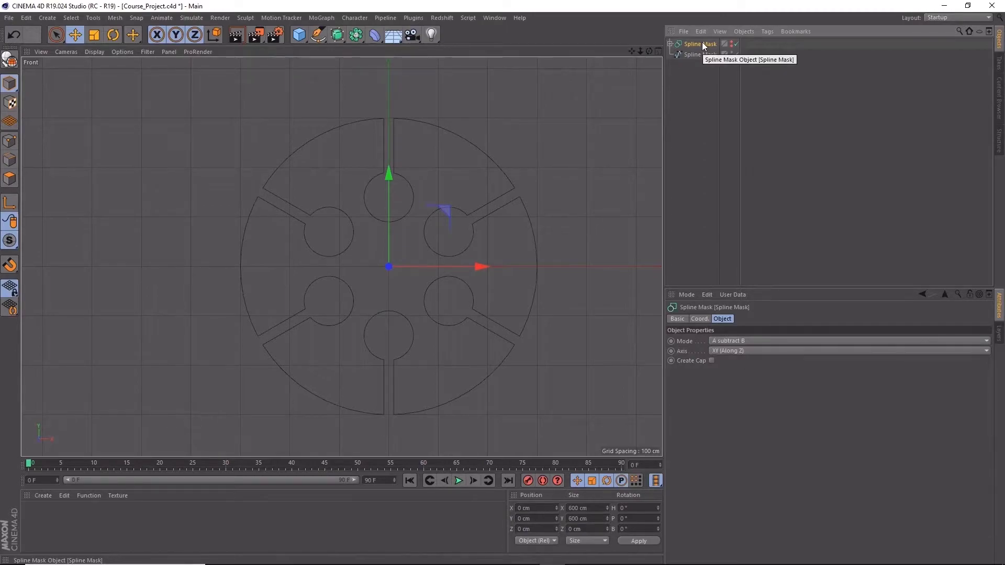
key("c")
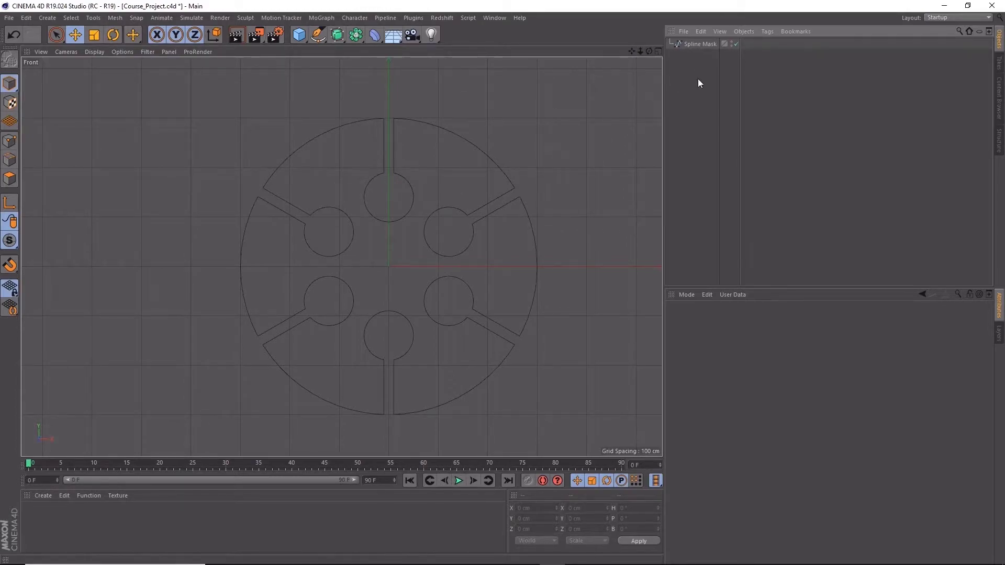
- Run Axis Center on the baked keyhole disc spline, centring its axis on all points
left_click(690, 44)
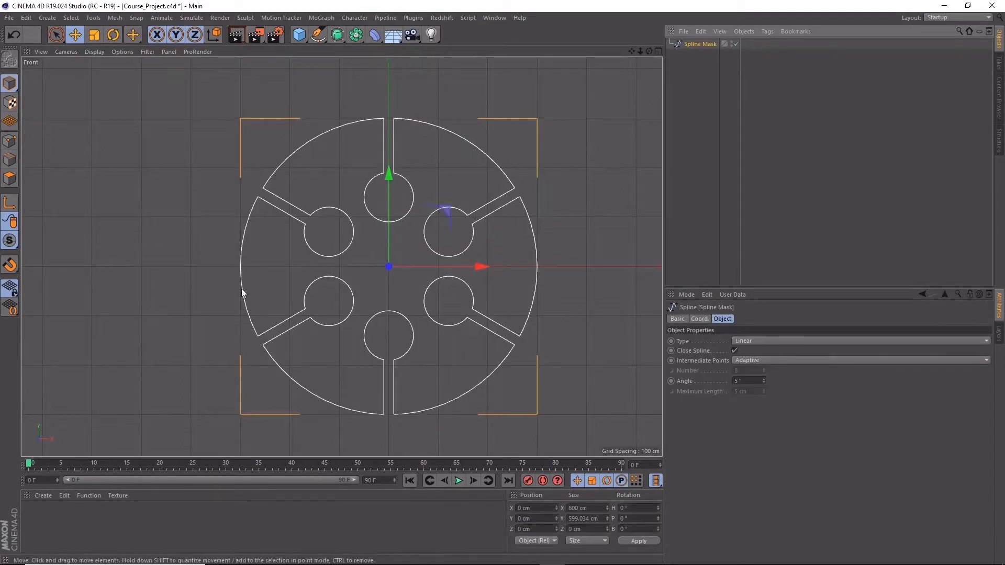
left_click(115, 18)
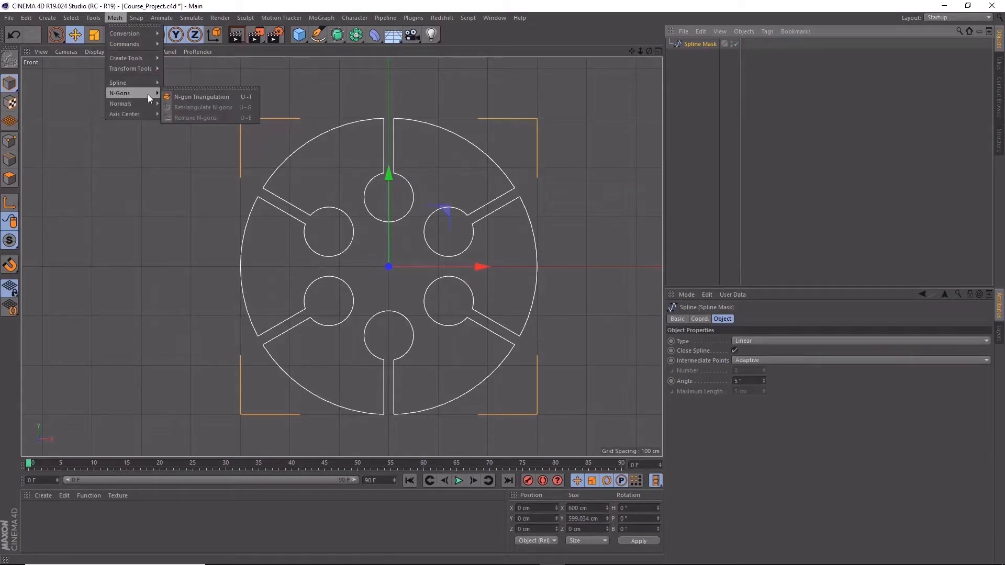
mouse_move(126, 114)
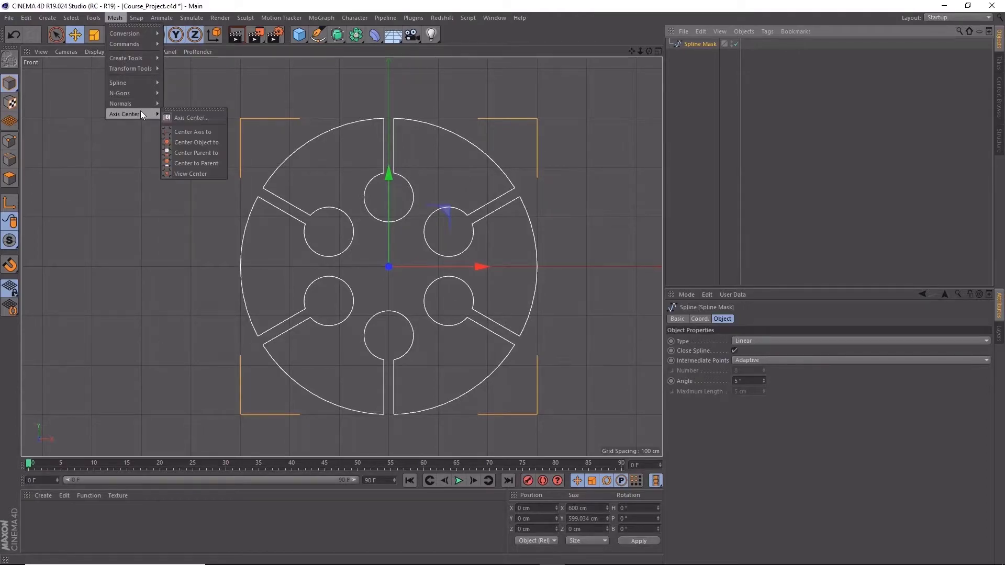
left_click(190, 118)
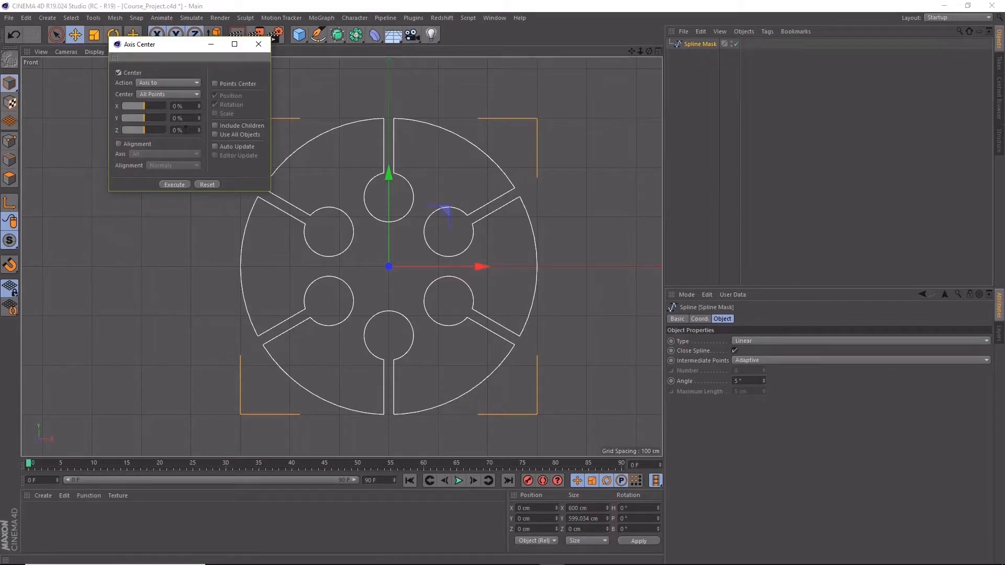
left_click(172, 184)
left_click(266, 45)
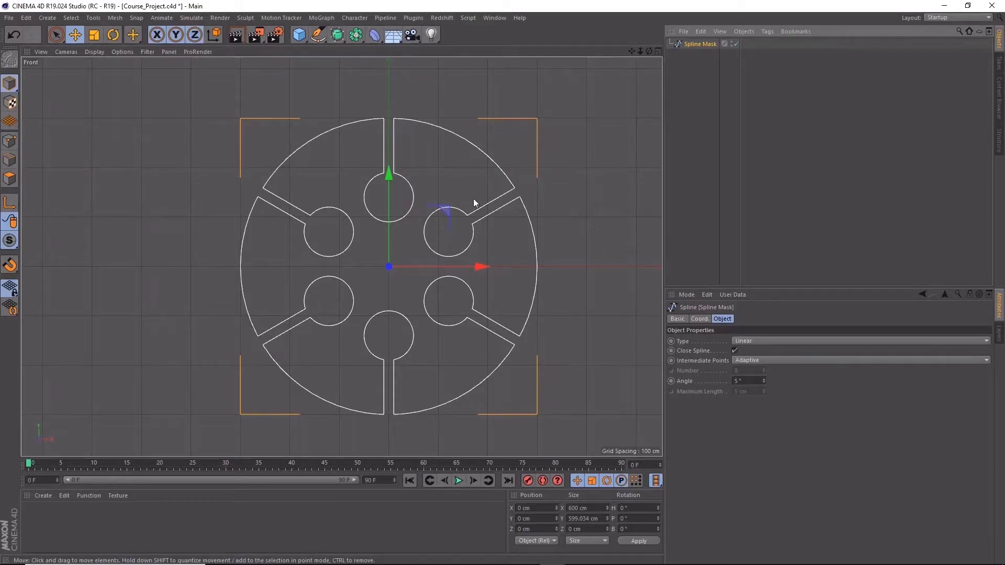
- Maximize the Perspective view, then orbit and zoom to see the keyhole disc at an angle
middle_click(400, 199)
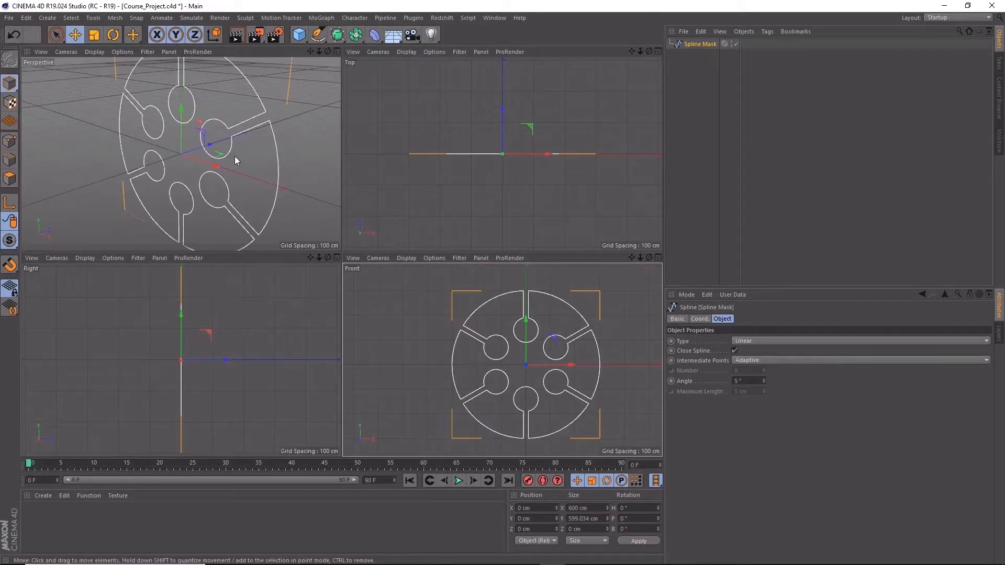
mouse_move(111, 124)
left_mouse_down("alt")
mouse_move(172, 137)
mouse_move(250, 111)
left_mouse_up("alt")
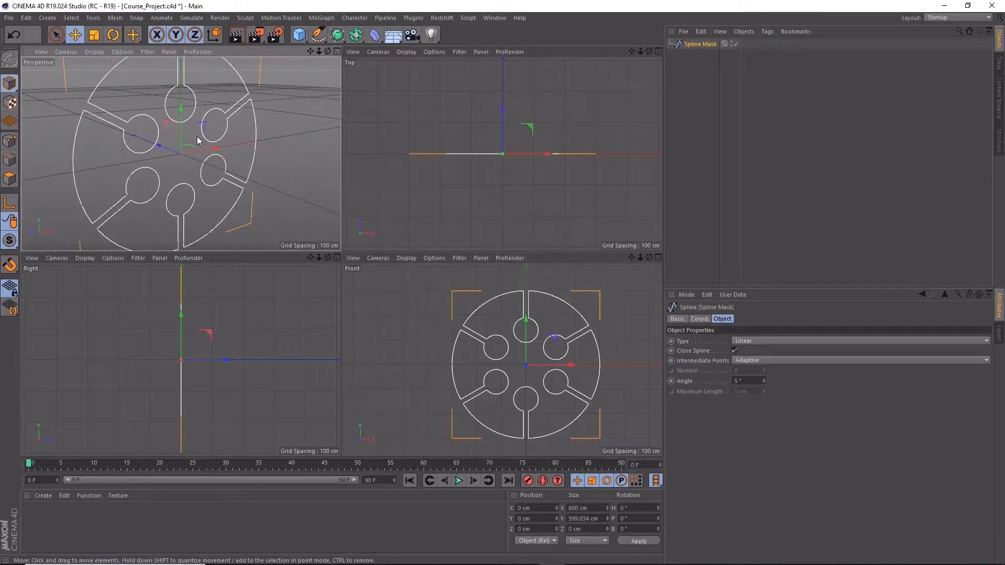
middle_click(321, 227)
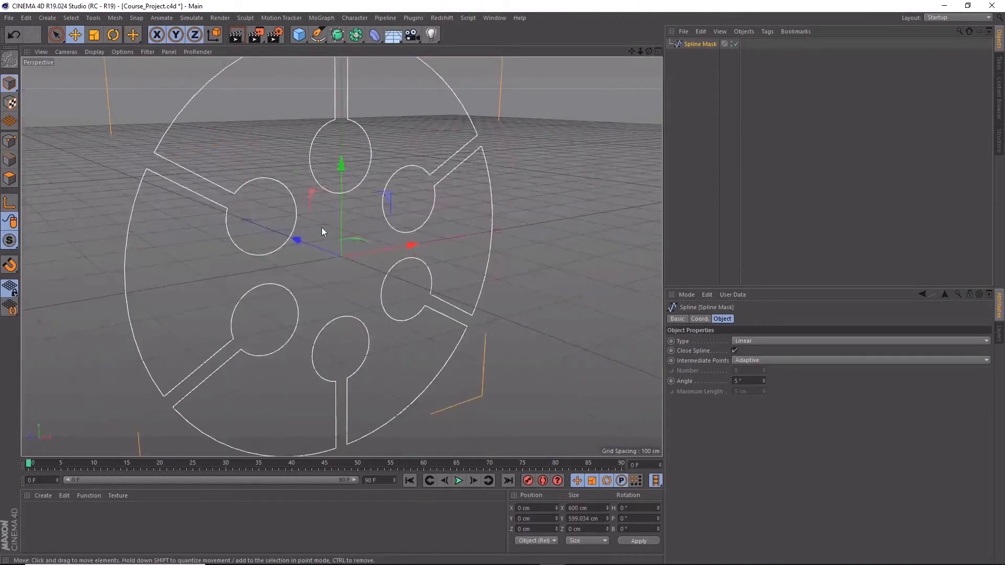
mouse_move(321, 227)
left_mouse_down("alt")
mouse_move(365, 250)
mouse_move(382, 242)
mouse_move(239, 187)
mouse_move(325, 135)
mouse_move(212, 168)
mouse_move(246, 131)
mouse_move(318, 186)
mouse_move(310, 153)
mouse_move(315, 162)
left_mouse_up("alt")
scroll(337, 225, "down", 3)
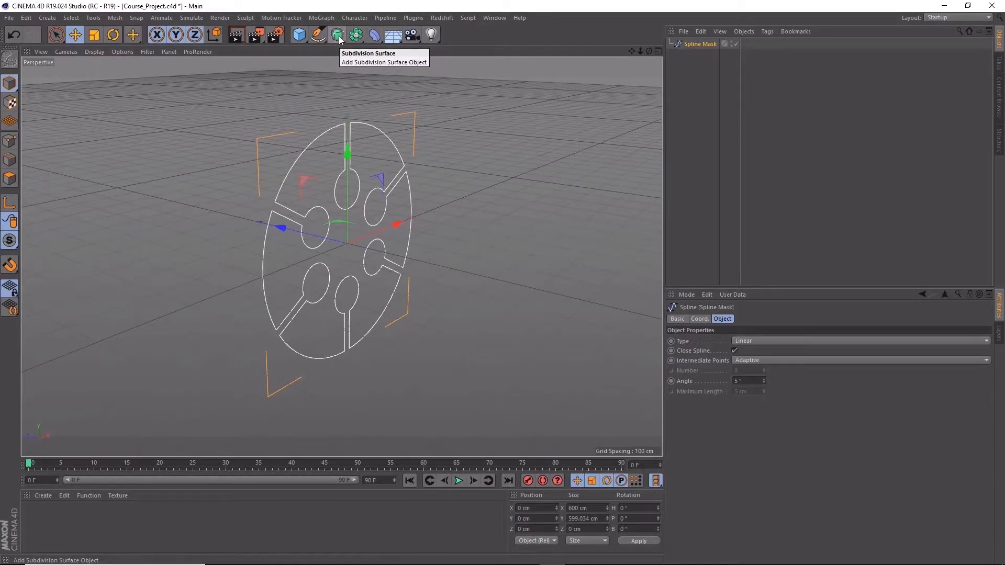
- Add an Extrude generator and nest the Spline Mask spline under it to form a solid plate
left_click(340, 40)
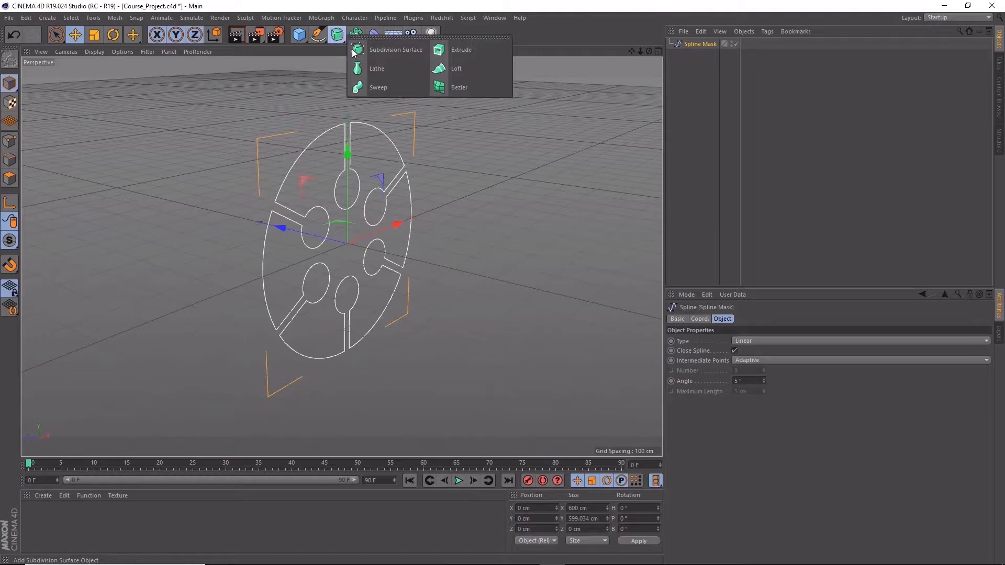
left_click(469, 51)
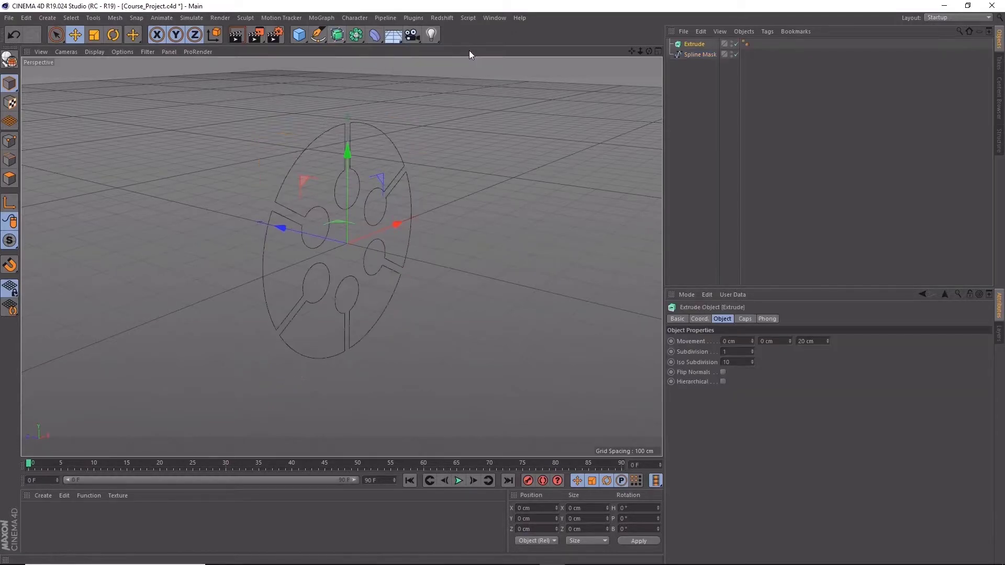
left_click(696, 53)
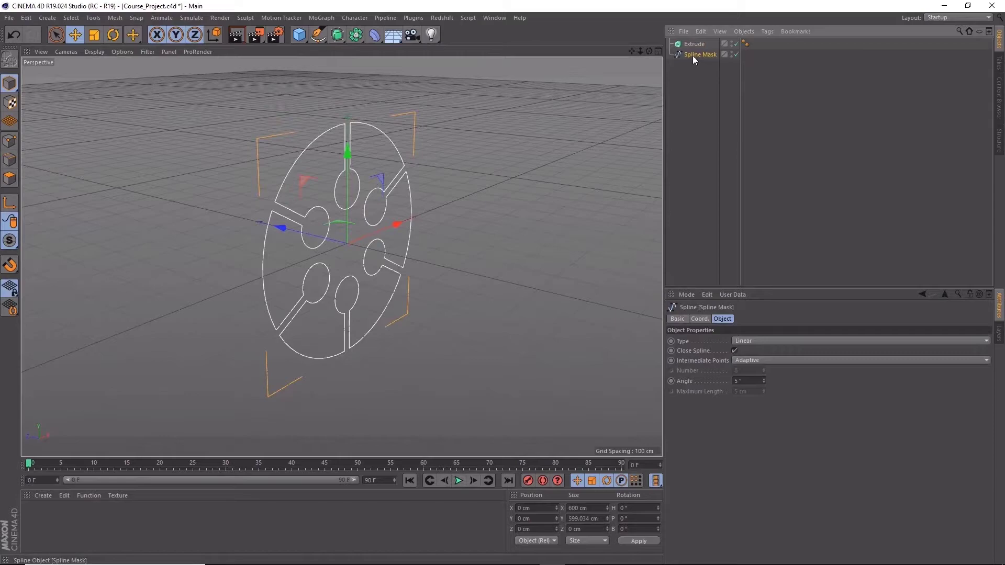
left_click_drag(693, 55, 695, 44)
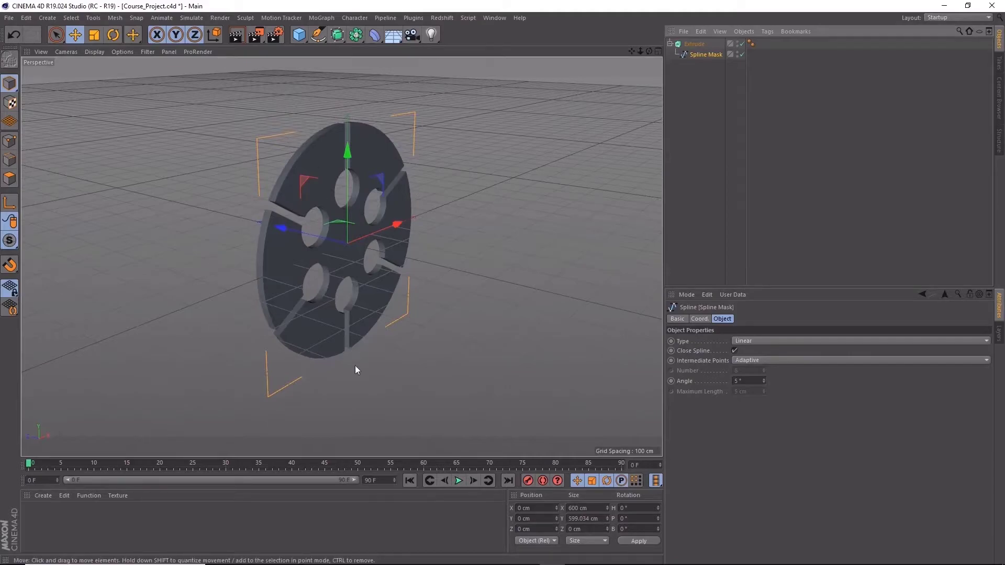
mouse_move(385, 338)
left_mouse_down("alt")
mouse_move(342, 325)
mouse_move(298, 291)
mouse_move(378, 357)
mouse_move(334, 297)
mouse_move(358, 300)
mouse_move(335, 316)
left_mouse_up("alt")
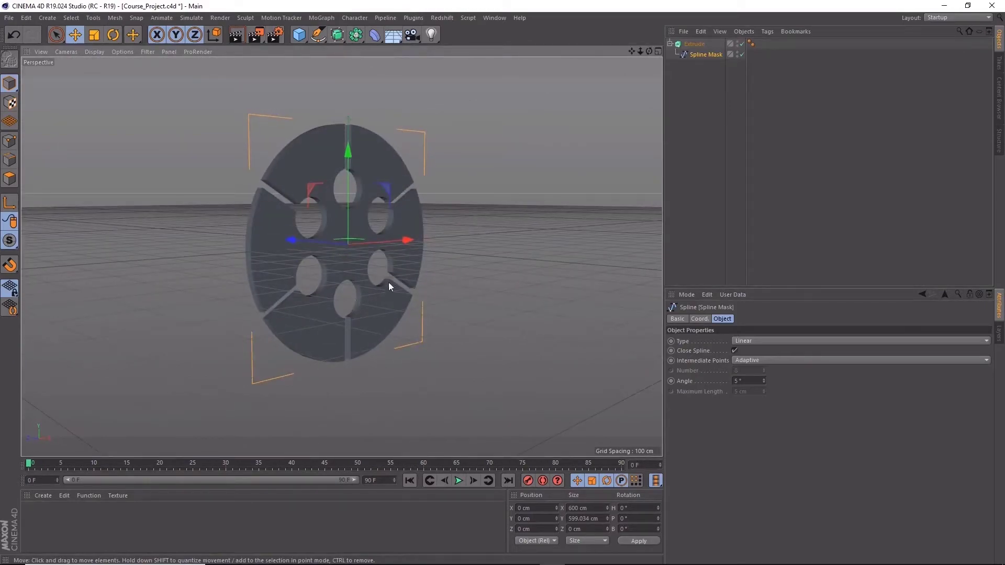
mouse_move(388, 284)
left_mouse_down("alt")
mouse_move(356, 297)
mouse_move(354, 284)
left_mouse_up("alt")
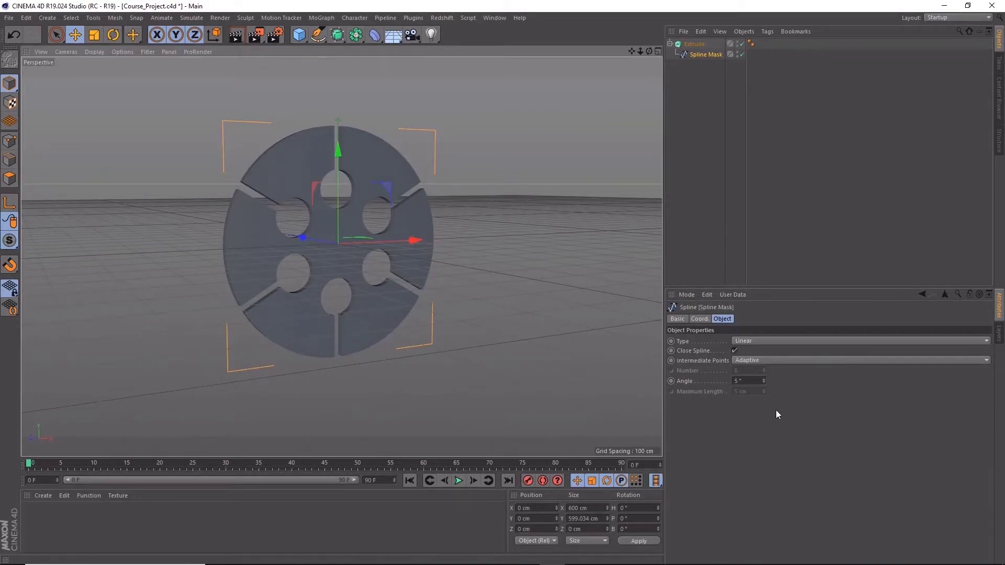
- Set the Extrude's Start cap to Fillet Cap in its Caps settings
left_click(700, 45)
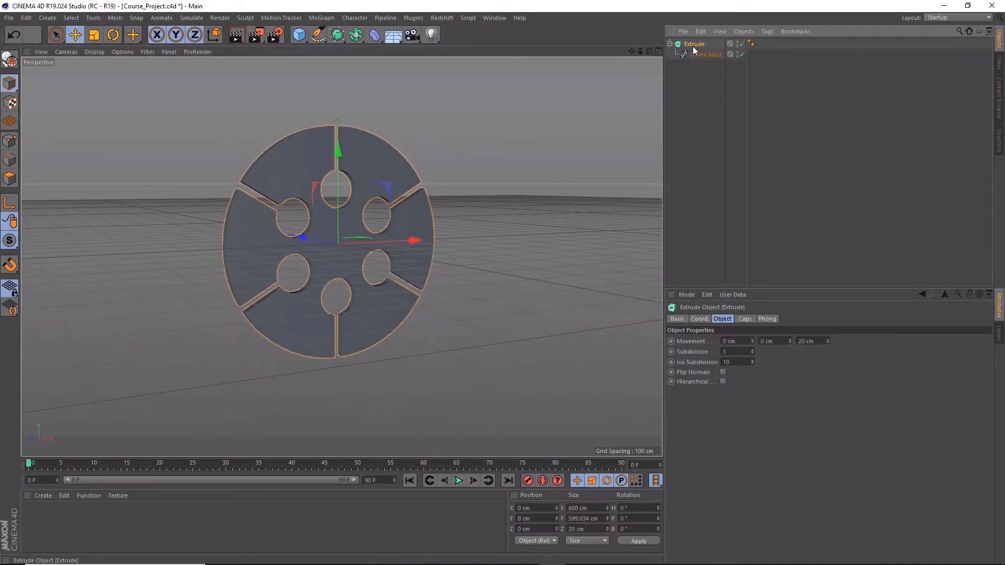
left_click(698, 53)
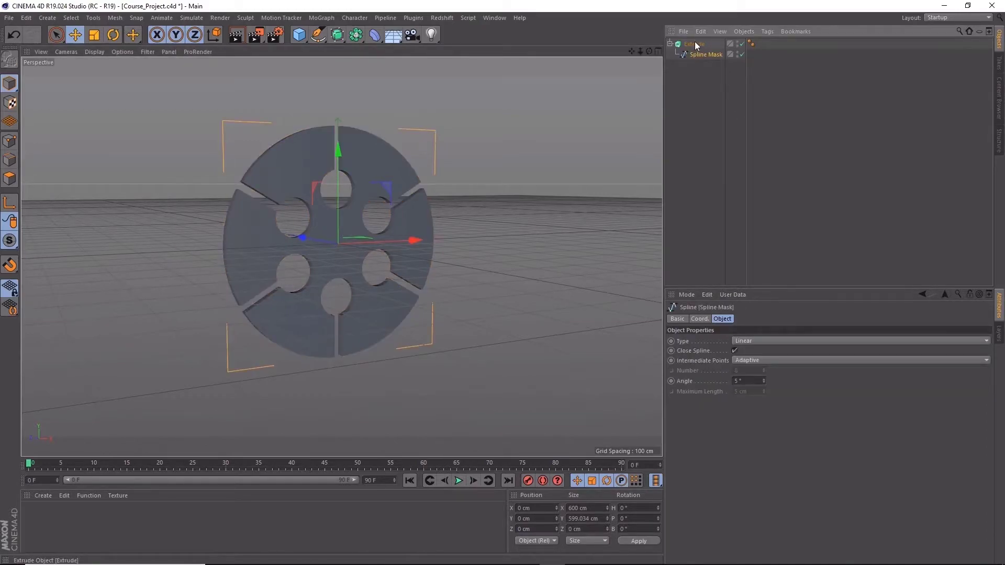
left_click(696, 45)
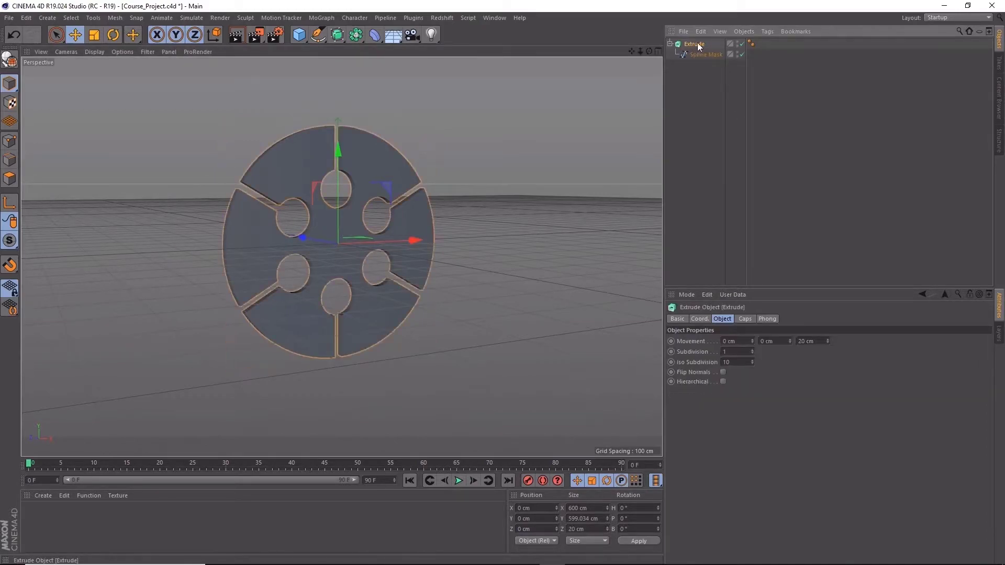
left_click(745, 319)
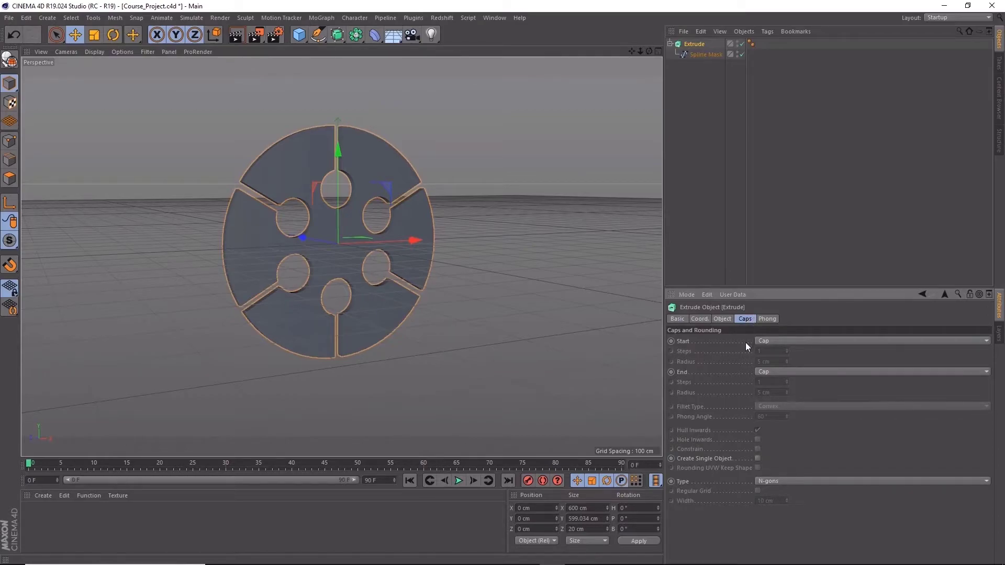
left_click_drag(311, 322, 366, 316, "alt")
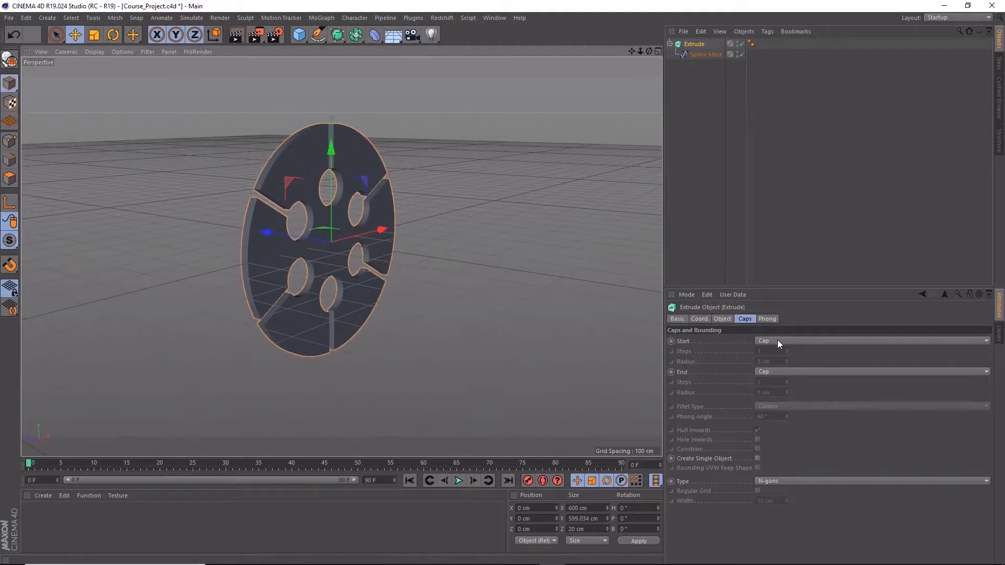
left_click(777, 340)
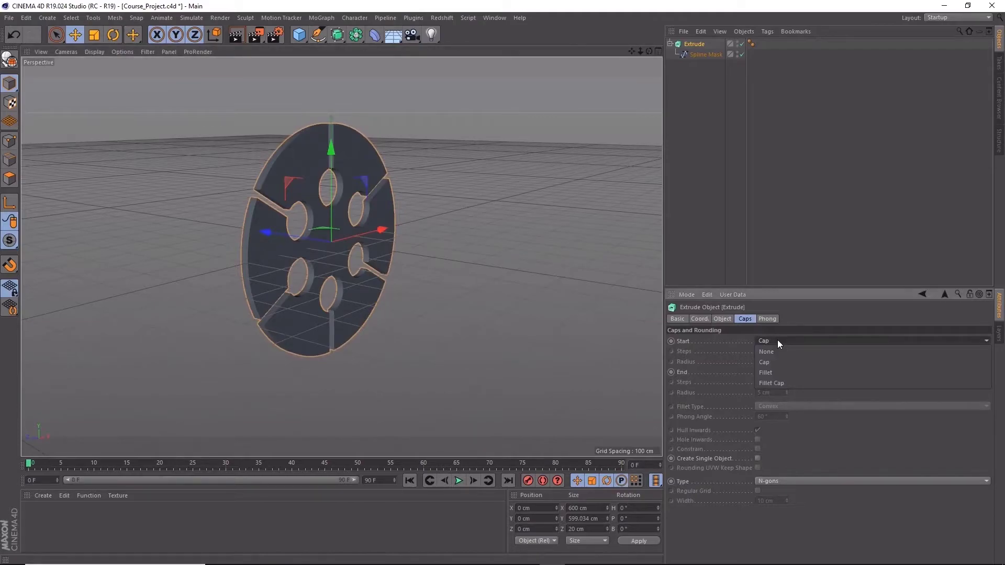
left_click(779, 382)
scroll(257, 236, "up", 2)
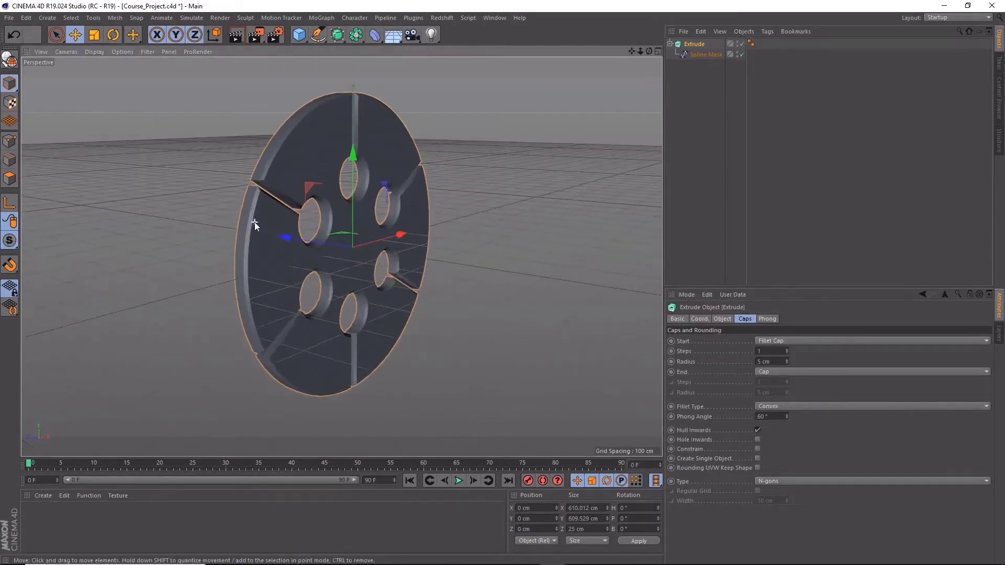
scroll(254, 222, "up", 3)
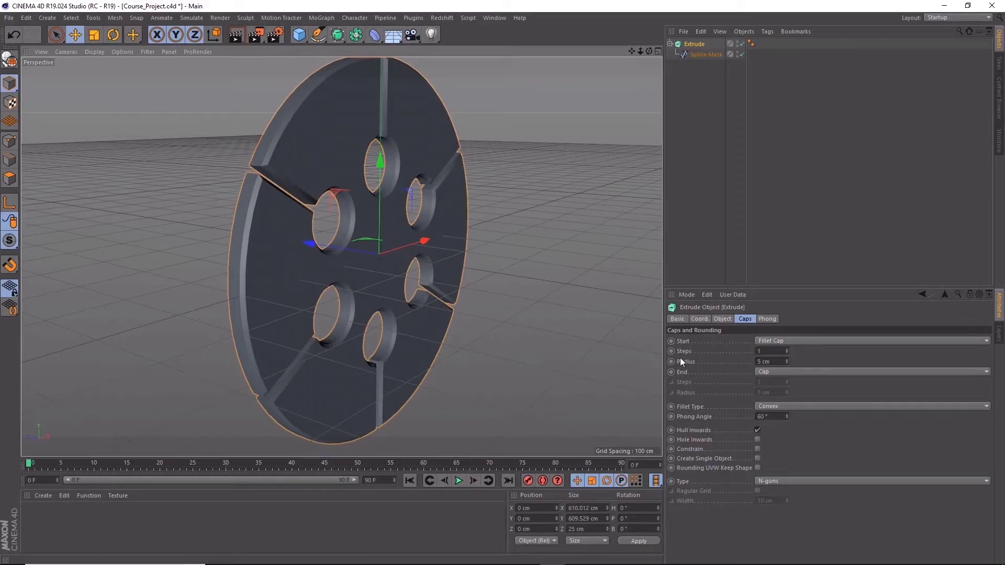
- Set the Extrude's End cap to Fillet Cap as well
mouse_move(300, 264)
left_mouse_down("alt")
mouse_move(495, 256)
mouse_move(572, 316)
left_mouse_up("alt")
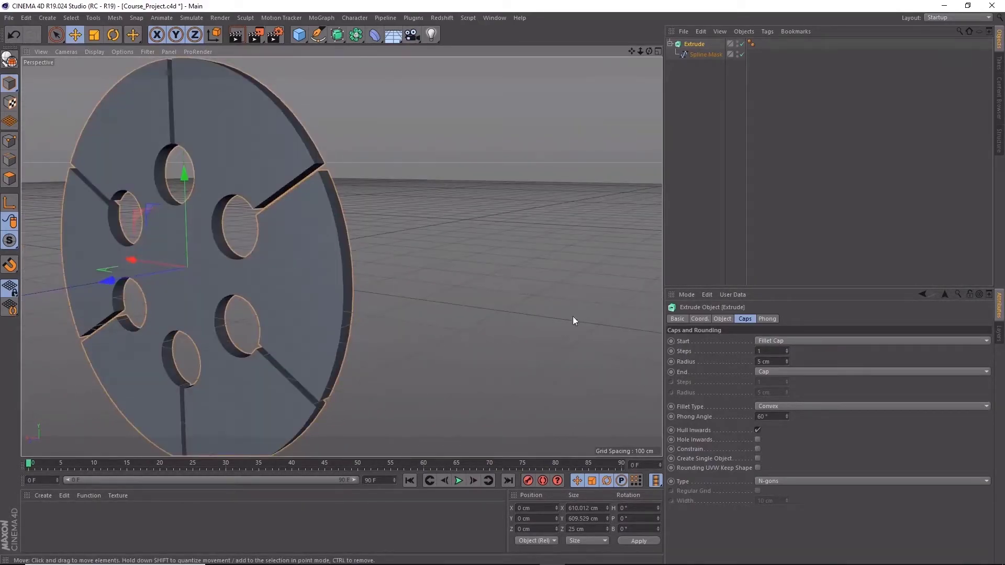
left_click(781, 372)
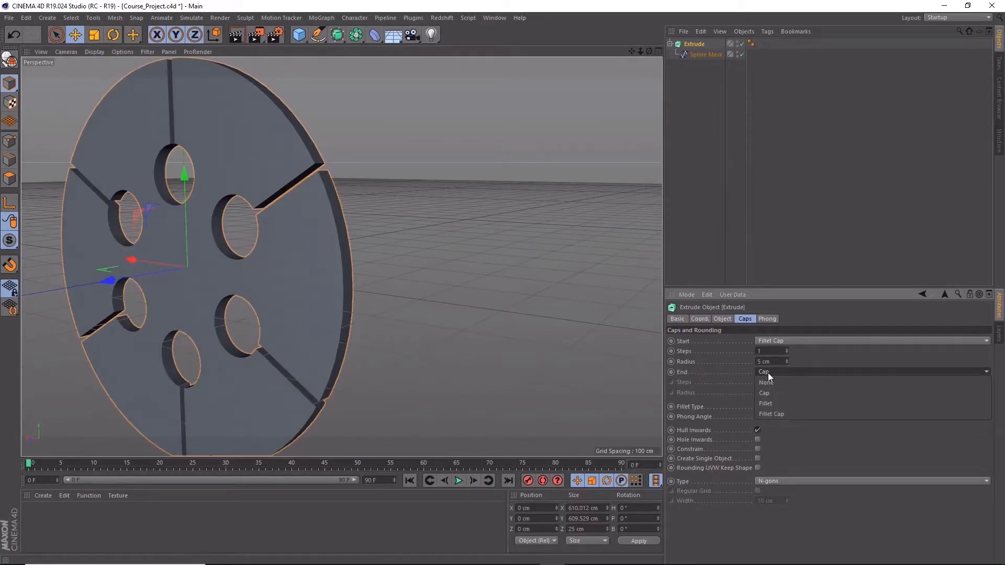
left_click(782, 411)
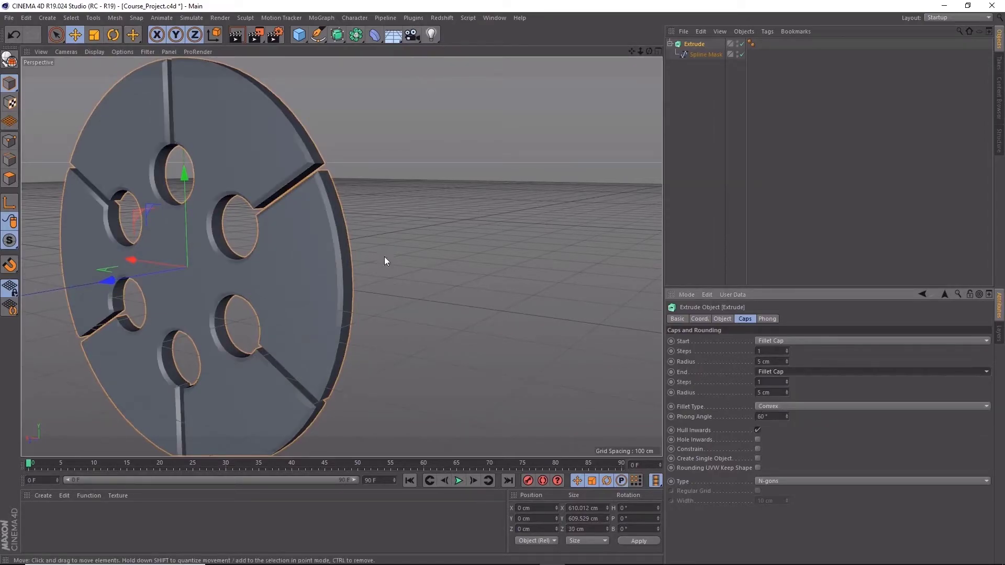
mouse_move(385, 260)
left_mouse_down("alt")
mouse_move(293, 220)
mouse_move(308, 227)
mouse_move(183, 208)
left_mouse_up("alt")
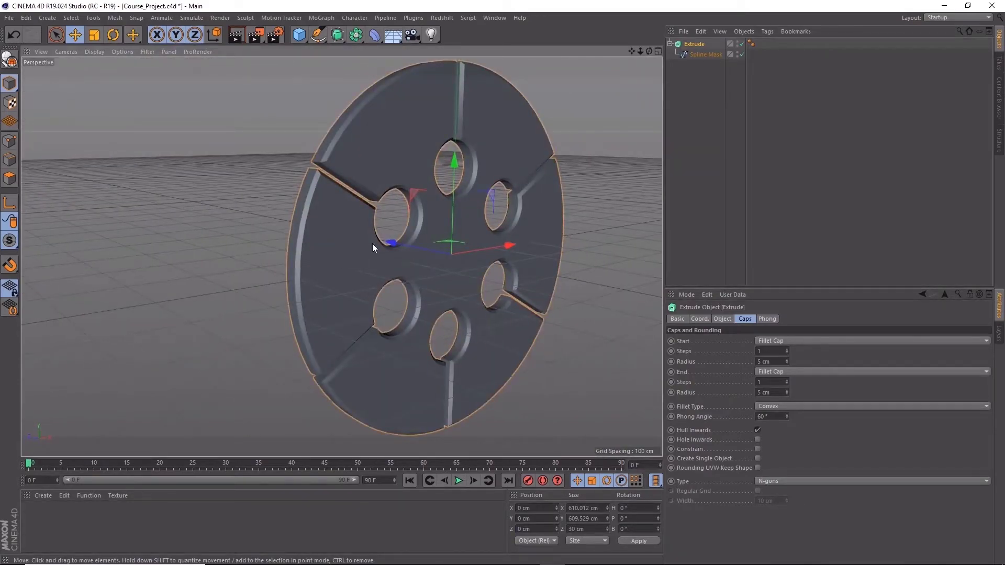
mouse_move(372, 244)
left_mouse_down("alt")
mouse_move(384, 243)
mouse_move(360, 224)
left_mouse_up("alt")
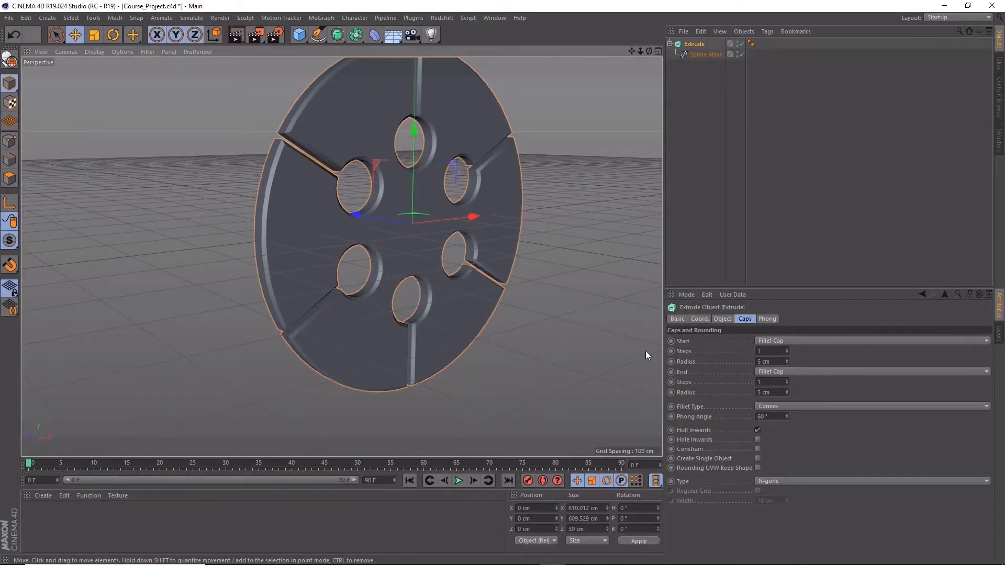
- Set the Start fillet cap radius to 1 cm
left_click(787, 364)
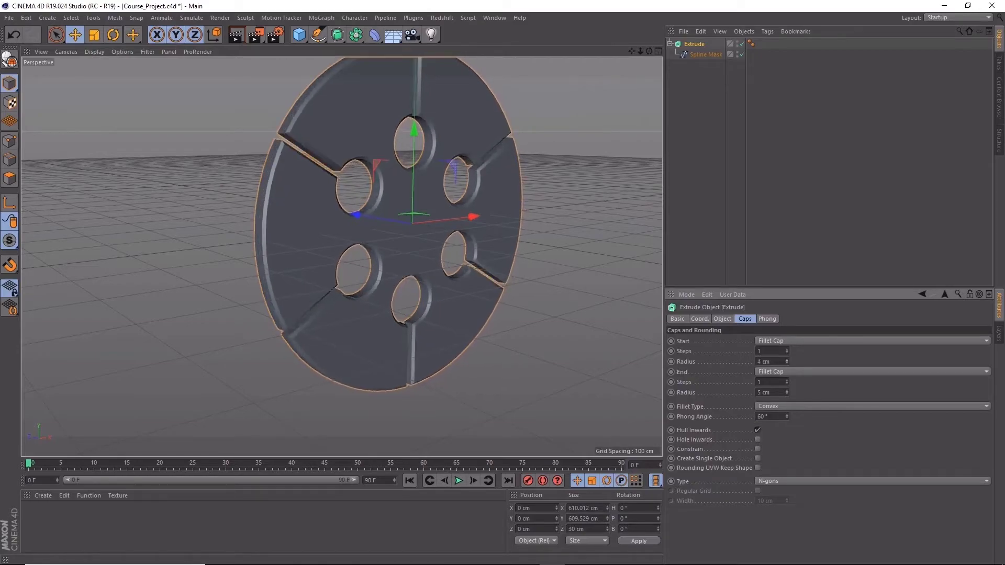
left_click_drag(787, 362, 786, 377)
left_click(787, 359)
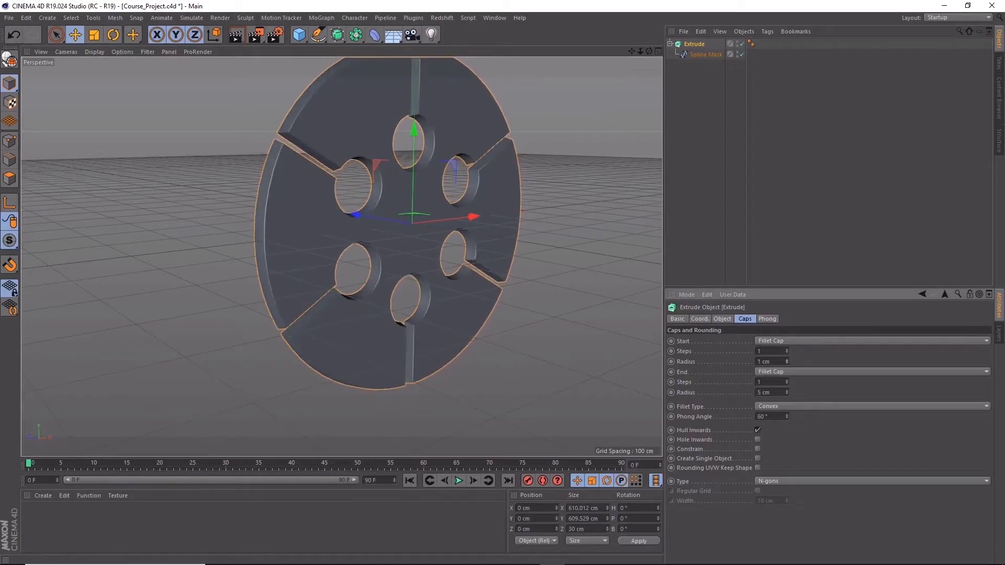
left_click(786, 360)
left_click(786, 363)
scroll(209, 230, "up", 5)
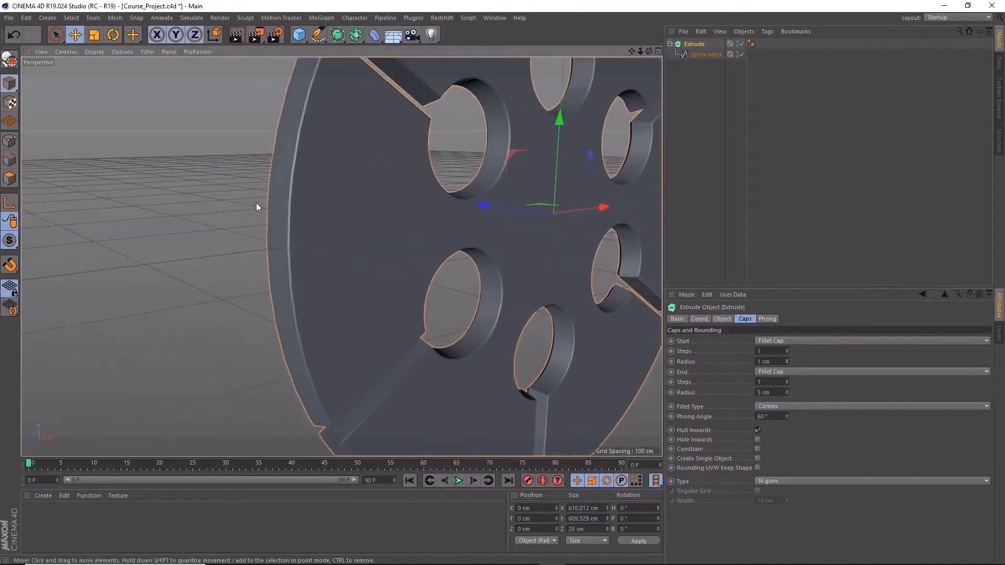
- Set the End fillet cap radius to 1 cm
left_click_drag(256, 208, 403, 217, "alt")
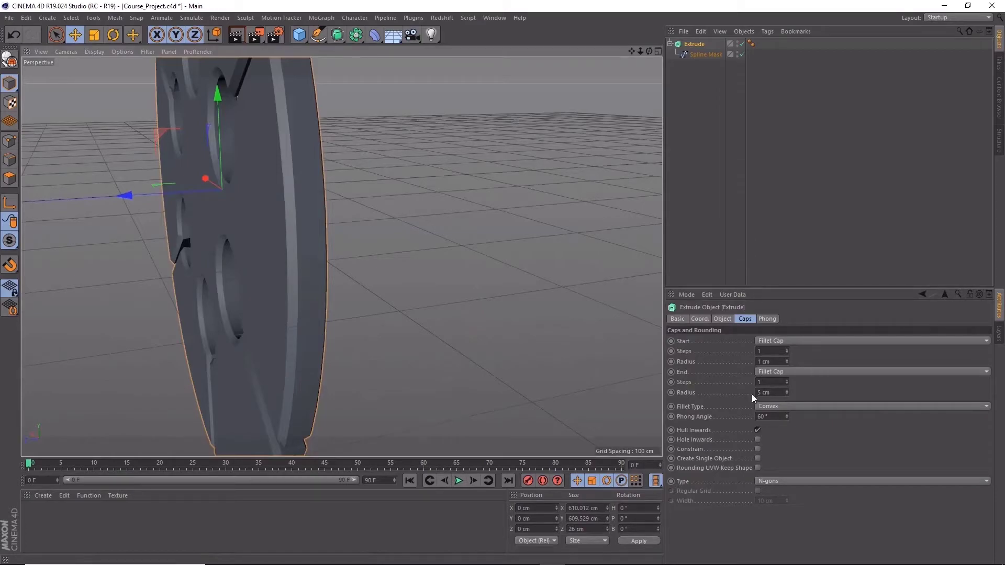
triple_click(785, 395)
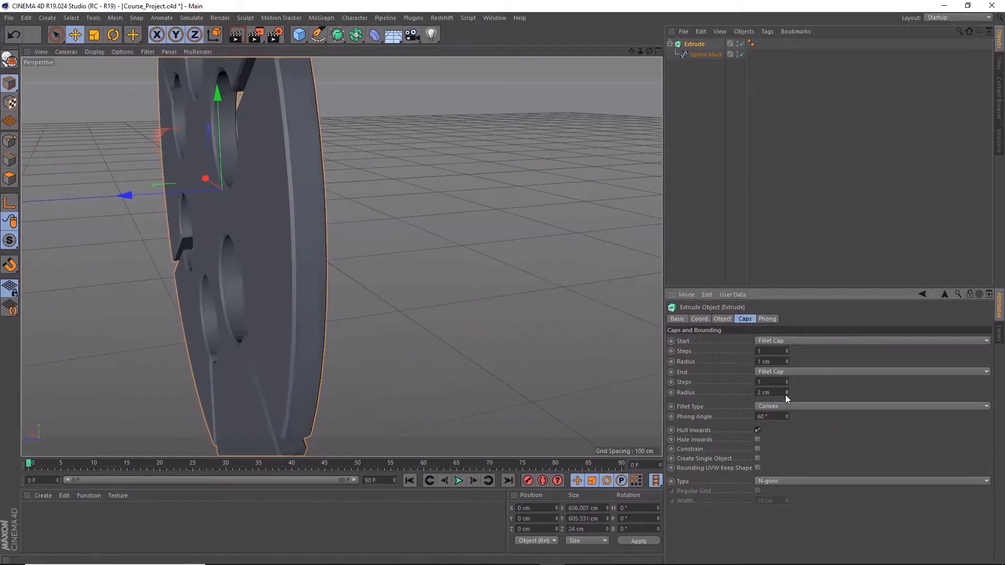
left_click(785, 394)
mouse_move(628, 347)
left_mouse_down("alt")
mouse_move(469, 241)
mouse_move(319, 234)
left_mouse_up("alt")
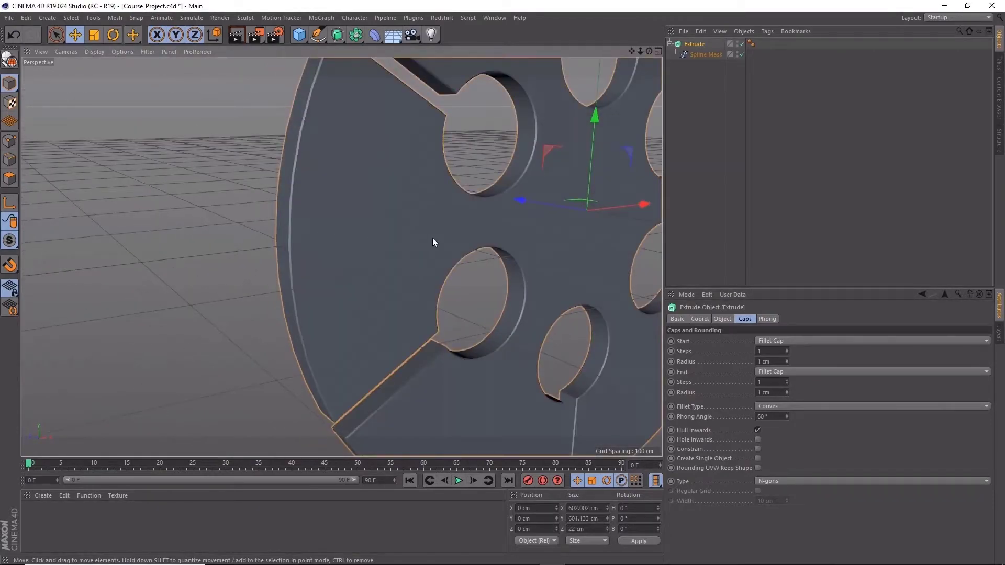
scroll(433, 242, "down", 3)
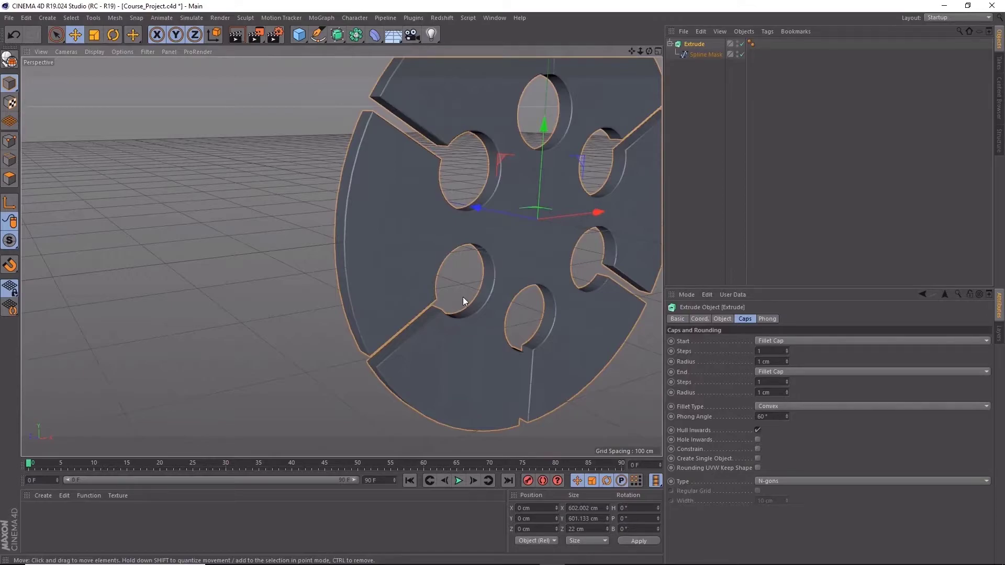
- Set the Extrude's Movement Z depth to 40 cm
left_click(722, 319)
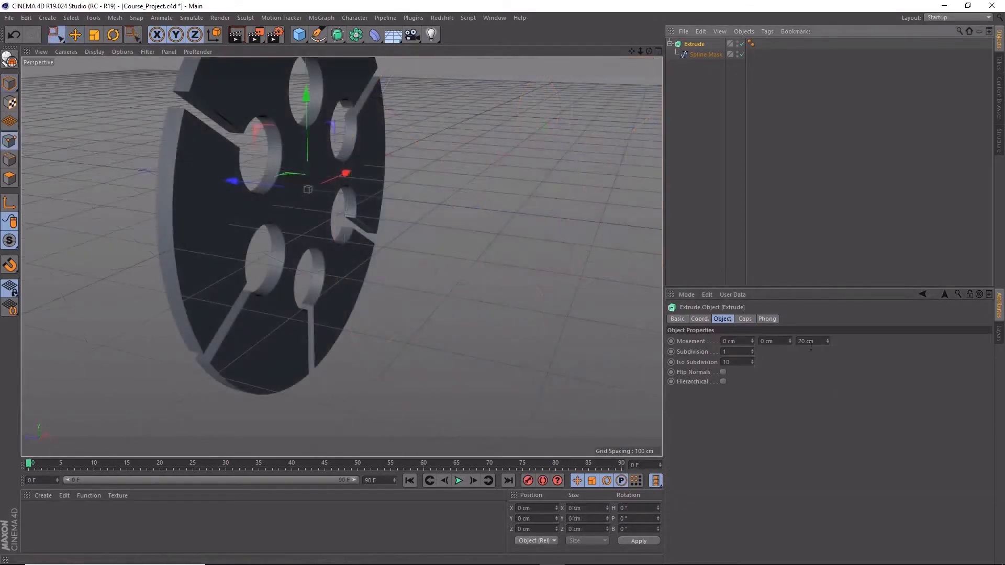
double_click(809, 342)
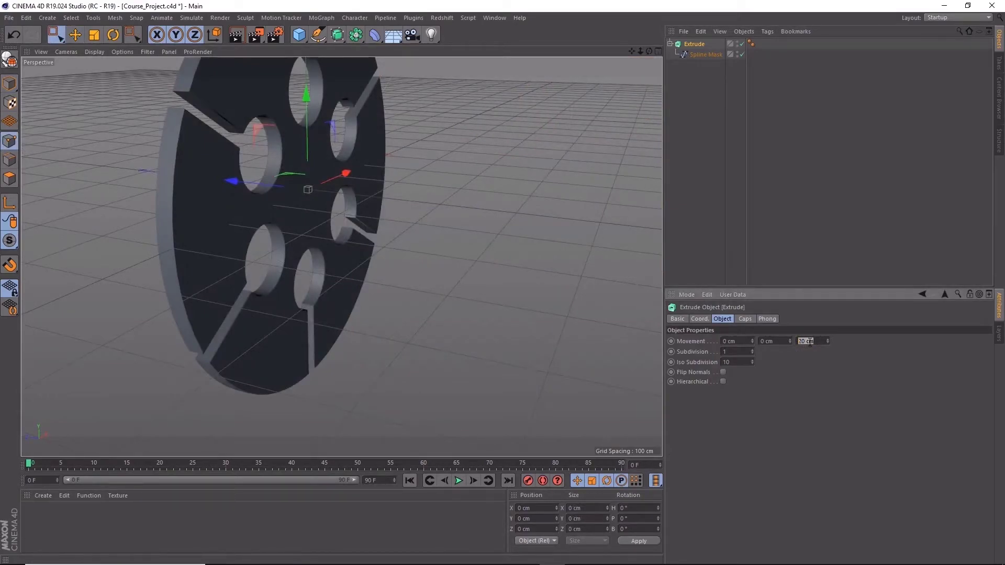
type("40")
key("Return")
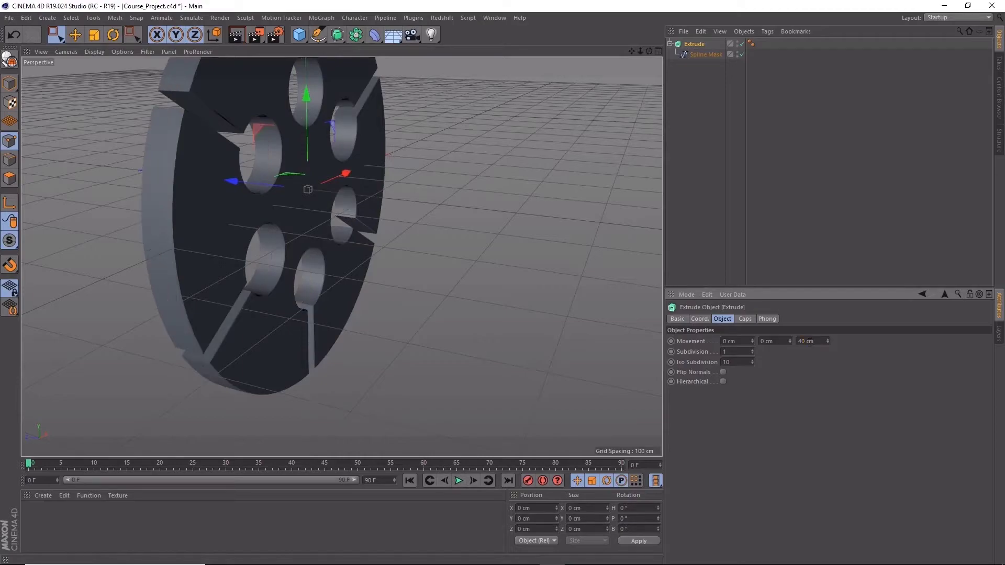
mouse_move(269, 199)
left_mouse_down("alt")
mouse_move(359, 202)
mouse_move(296, 198)
left_mouse_up("alt")
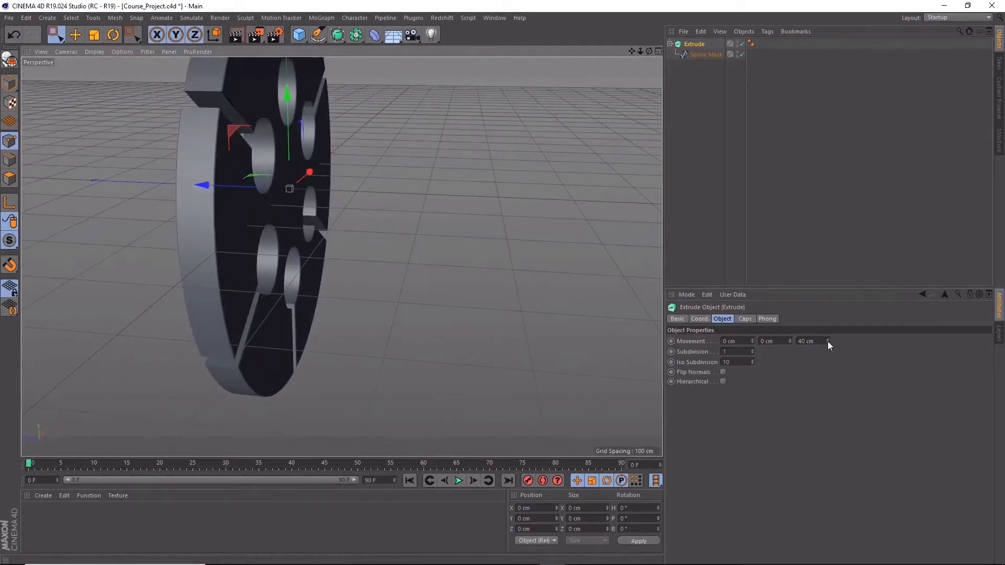
mouse_move(827, 341)
left_mouse_down()
mouse_move(828, 329)
mouse_move(828, 361)
mouse_move(828, 330)
mouse_move(828, 346)
left_mouse_up()
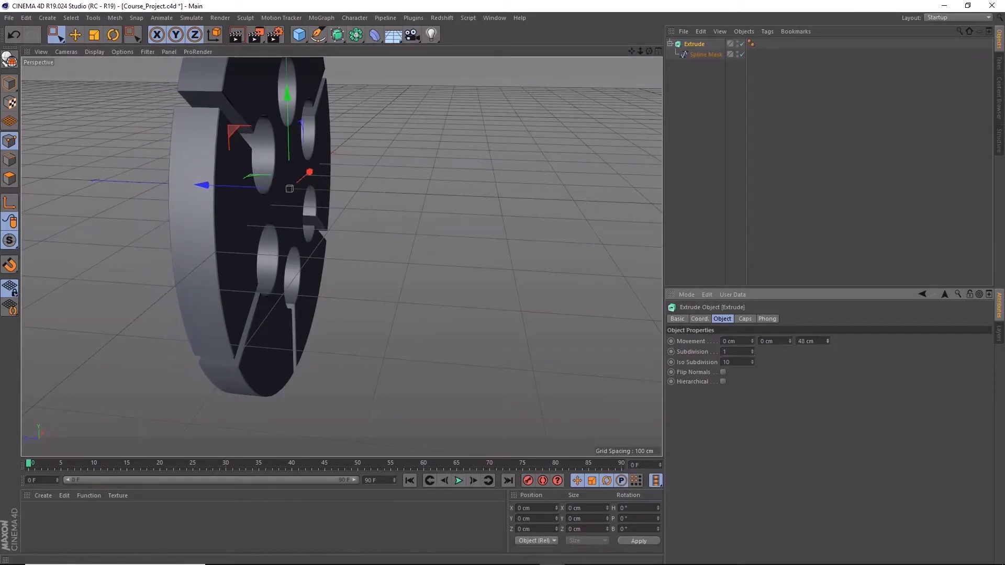
left_click(806, 341)
type("40")
key("Return")
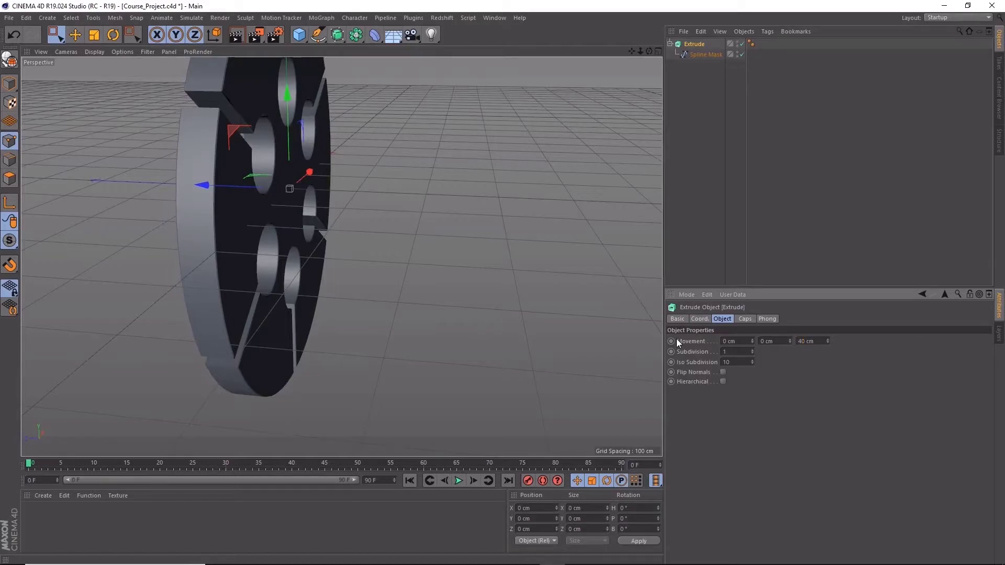
- Orbit and zoom in on the disc's slot corners and bevelled edges
left_click_drag(346, 159, 265, 170, "alt")
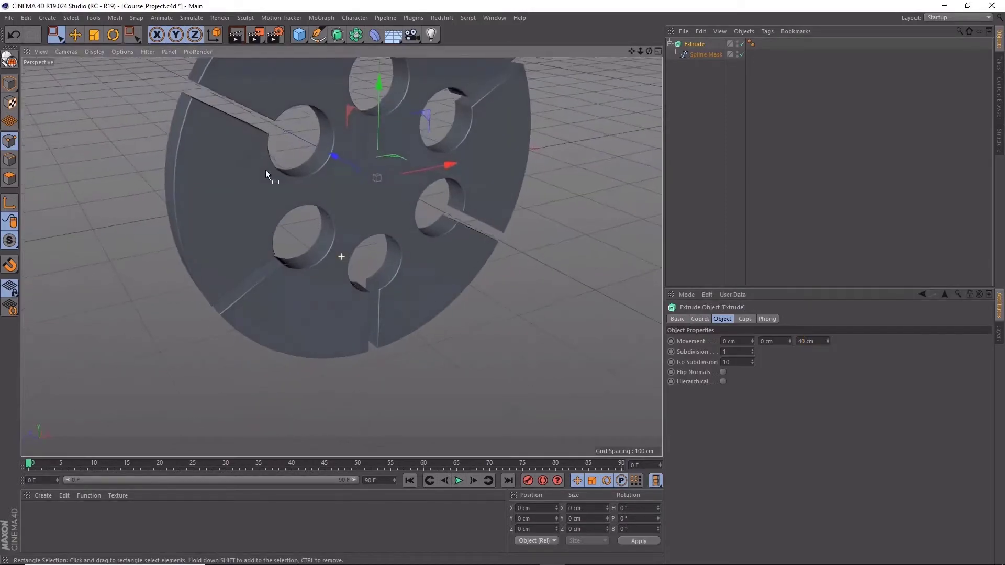
mouse_move(253, 112)
left_mouse_down("alt")
mouse_move(274, 221)
mouse_move(227, 219)
mouse_move(306, 235)
mouse_move(370, 232)
mouse_move(340, 197)
mouse_move(271, 204)
mouse_move(275, 223)
left_mouse_up("alt")
scroll(224, 212, "up", 3)
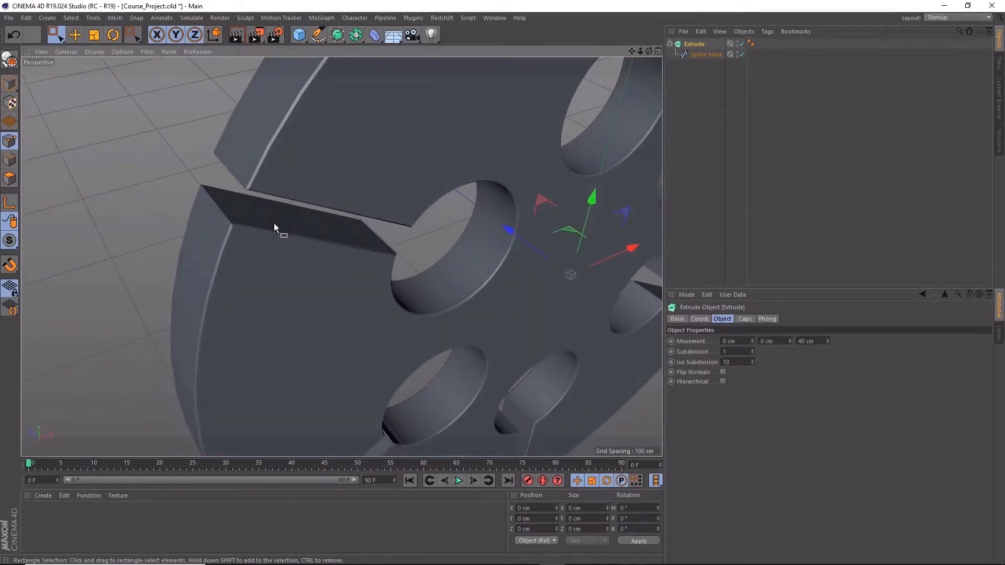
left_click_drag(256, 219, 237, 216, "alt")
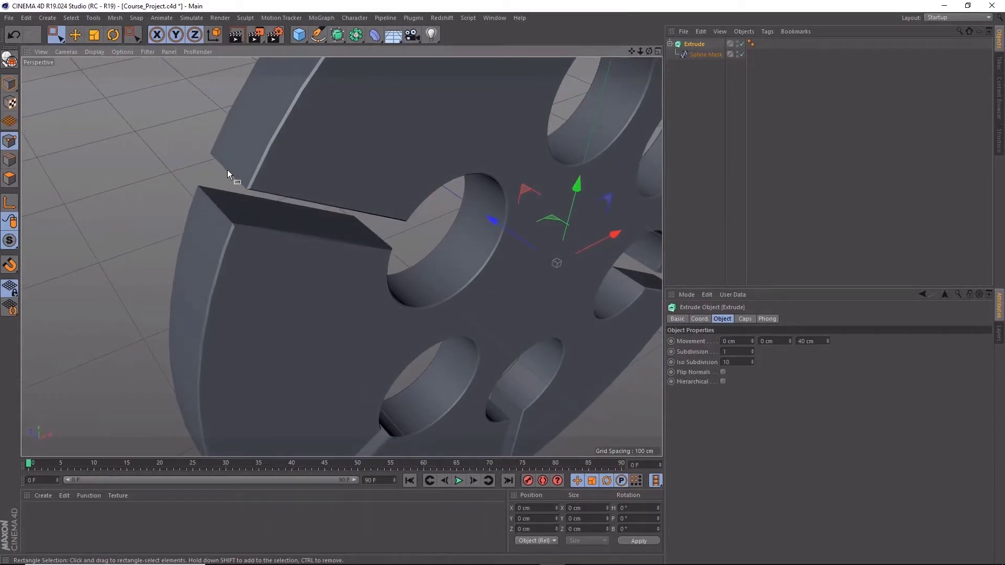
right_click_drag(200, 221, 243, 215, "alt")
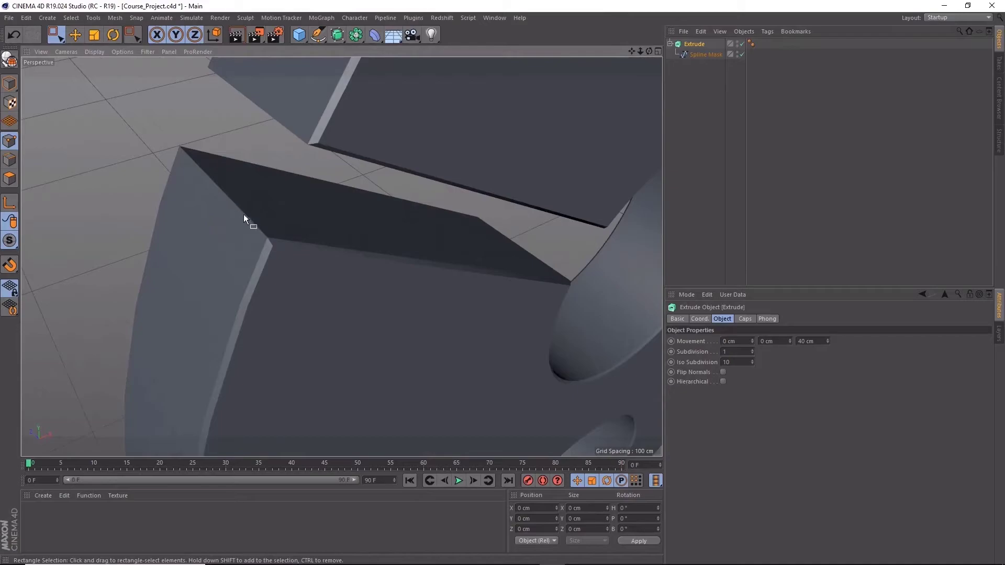
mouse_move(526, 292)
left_mouse_down("alt")
mouse_move(479, 253)
mouse_move(385, 206)
mouse_move(451, 294)
left_mouse_up("alt")
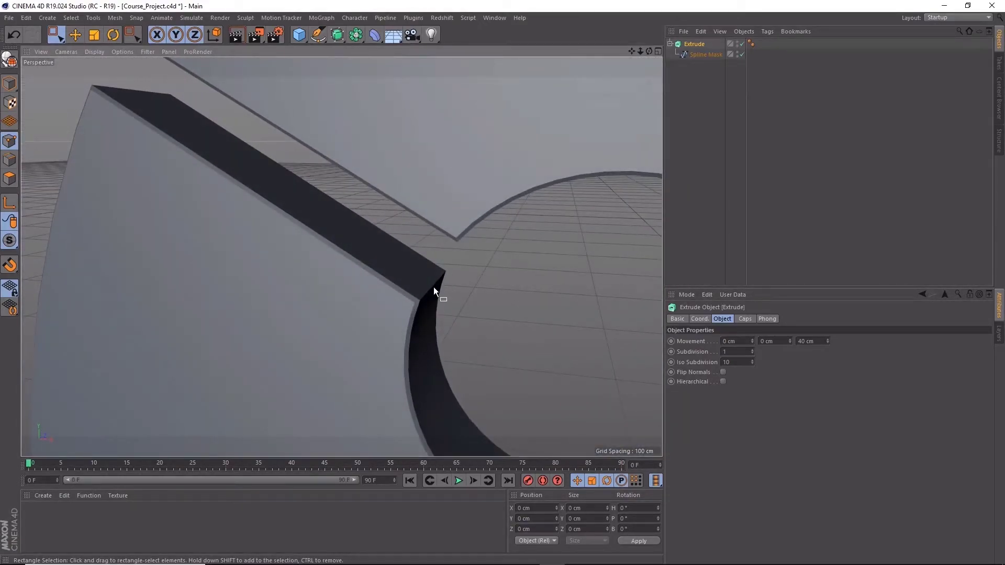
mouse_move(439, 287)
left_mouse_down("alt")
mouse_move(454, 278)
mouse_move(442, 246)
mouse_move(410, 250)
mouse_move(448, 267)
left_mouse_up("alt")
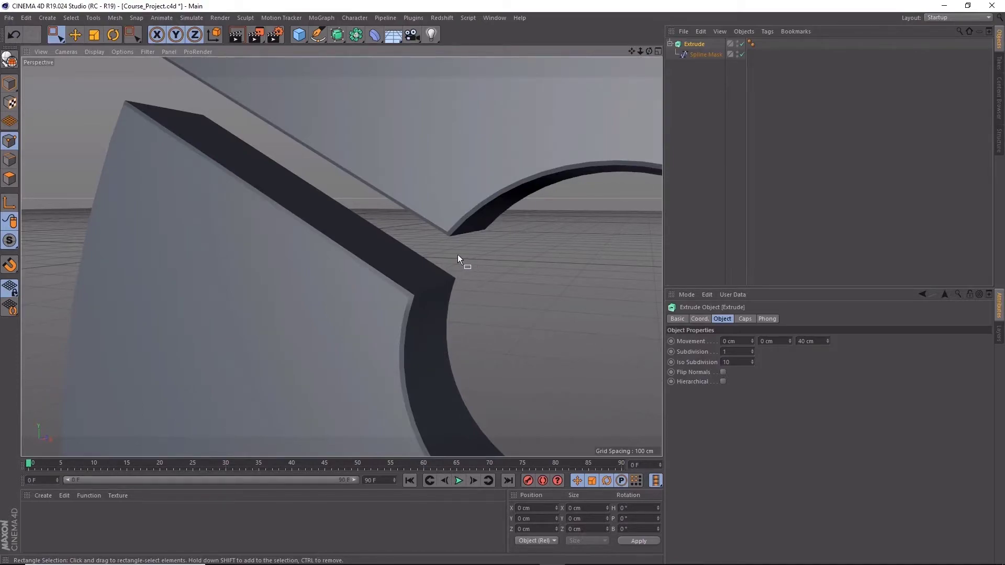
- Zoom out to view the holes and fold the Extrude object's hierarchy
scroll(457, 255, "down", 3)
scroll(457, 253, "down", 4)
mouse_move(473, 239)
left_mouse_down("alt")
mouse_move(341, 219)
mouse_move(414, 206)
mouse_move(521, 157)
left_mouse_up("alt")
scroll(340, 219, "down", 3)
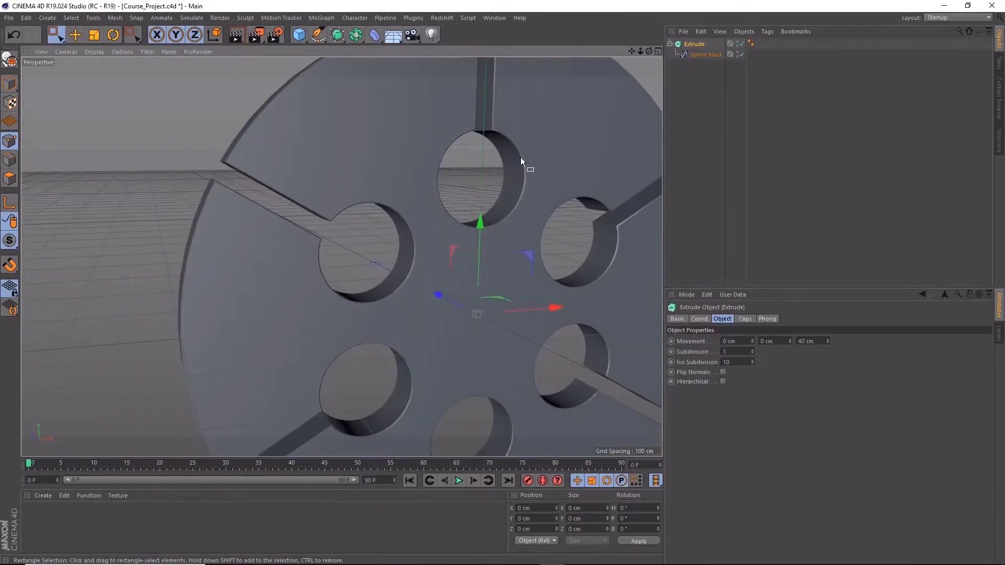
left_click(670, 44)
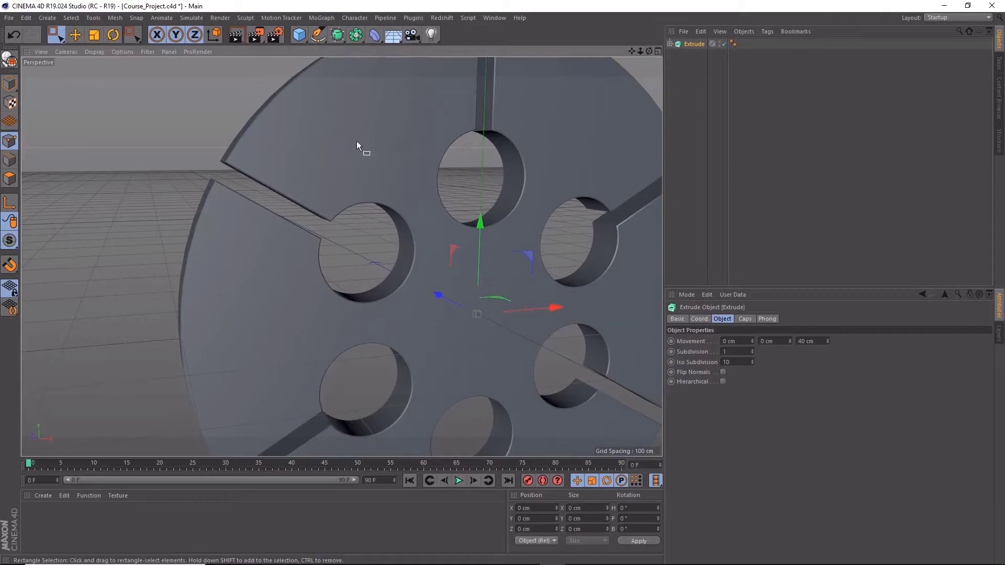
- Show the Extrude's Caps settings, toggling Create Single Object on and back off
right_click(684, 43)
mouse_move(724, 50)
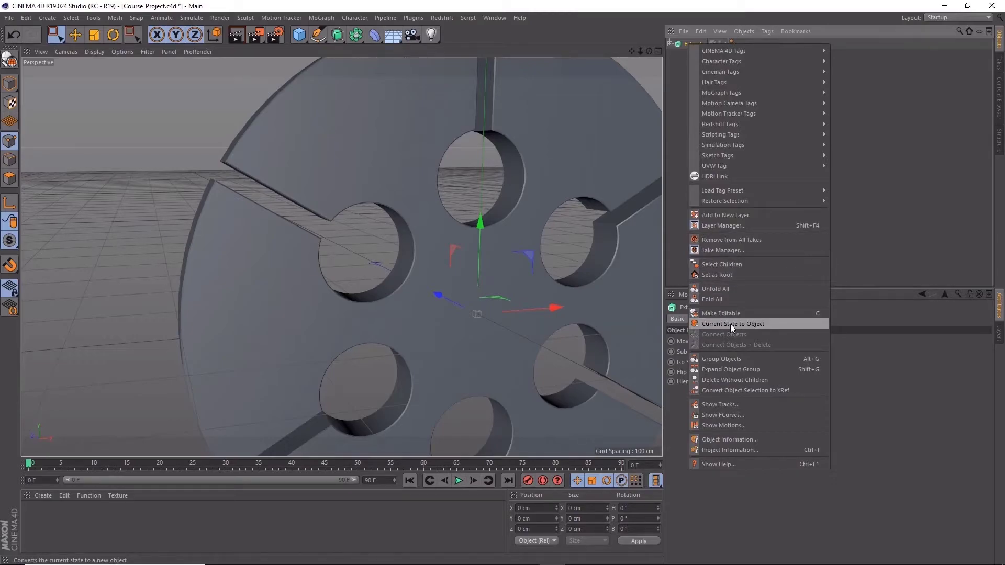
left_click(676, 66)
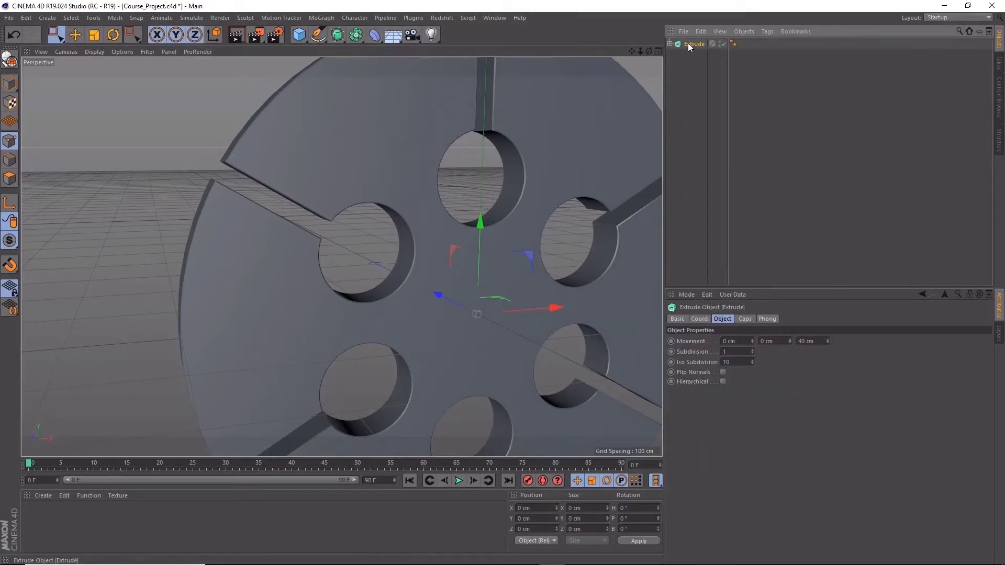
left_click(745, 319)
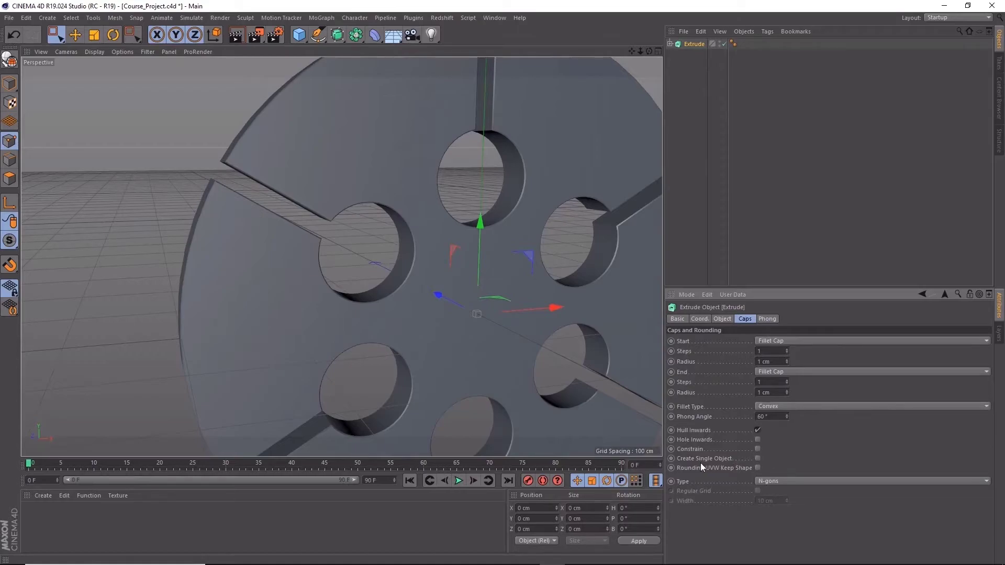
left_click(758, 459)
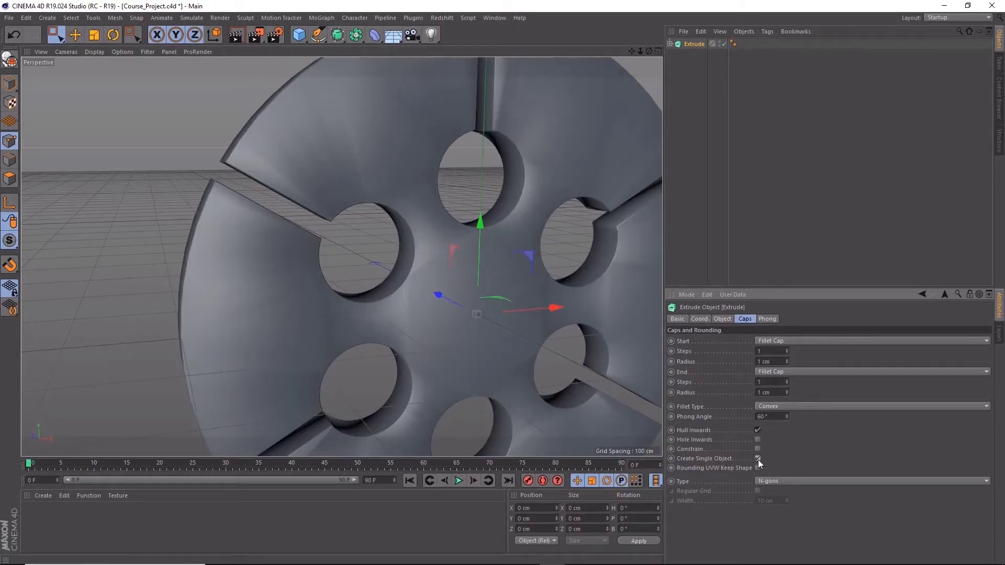
left_click(758, 459)
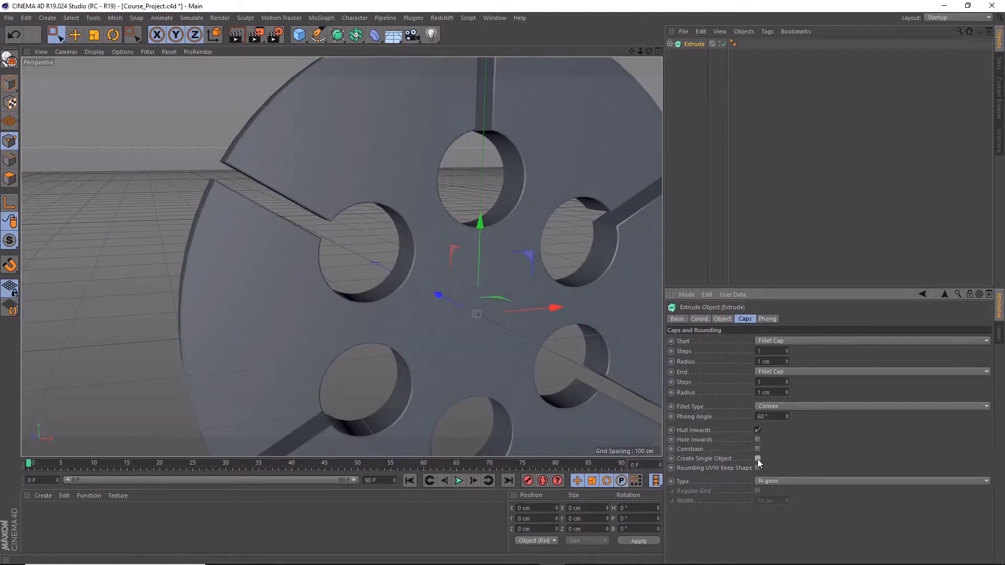
right_click(692, 44)
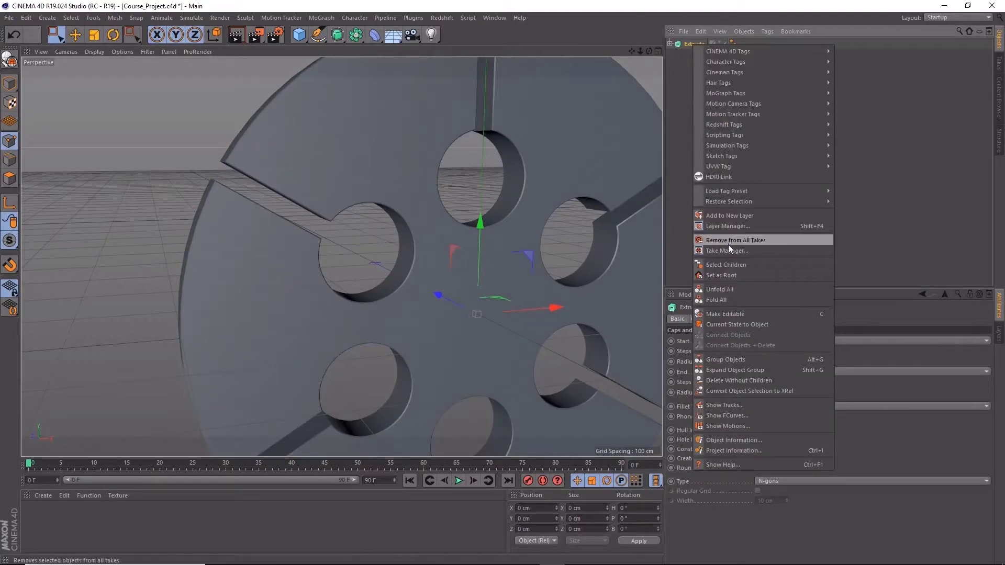
left_click(748, 324)
left_click(694, 55)
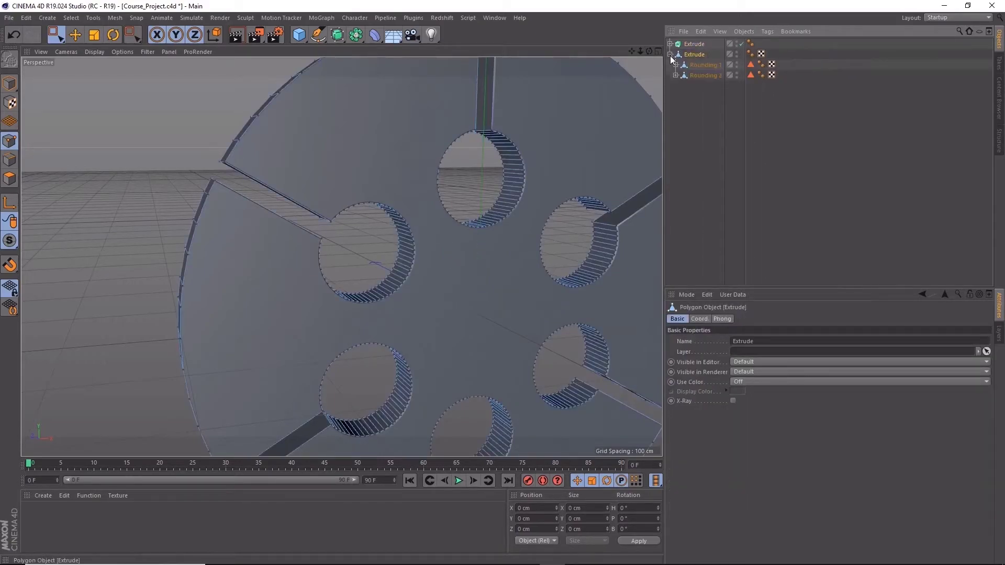
left_click(696, 65)
scroll(470, 161, "down", 5)
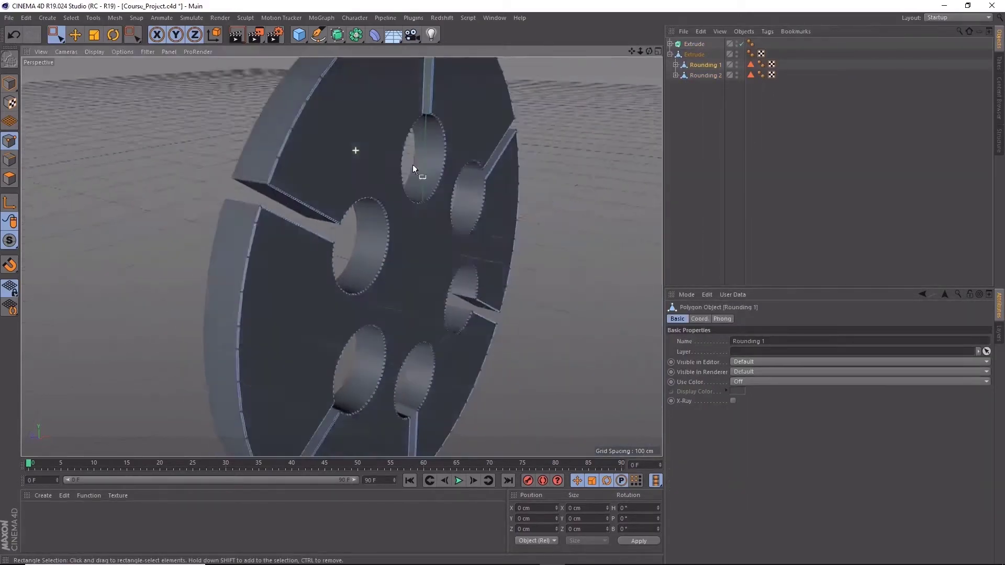
left_click_drag(412, 164, 316, 169, "alt")
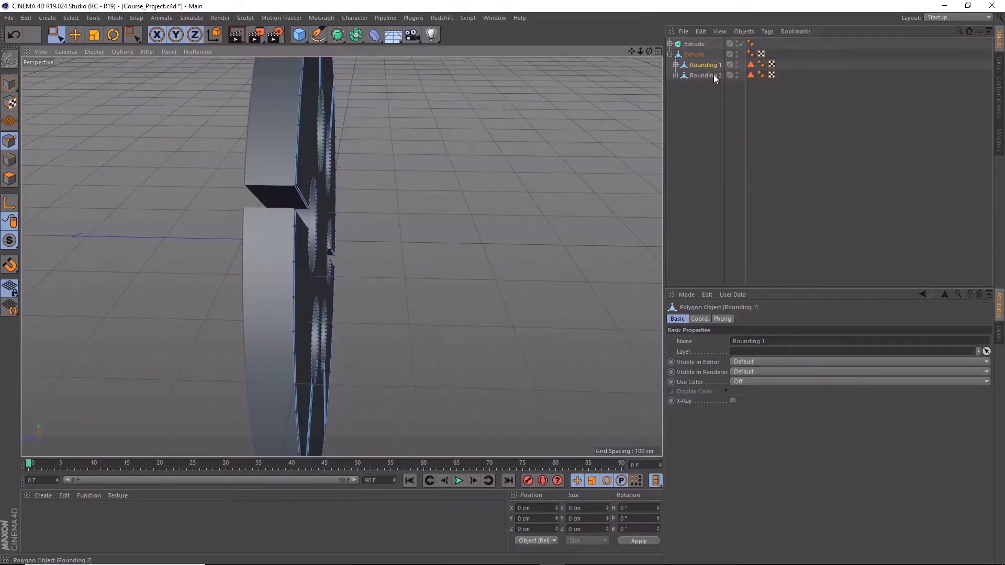
left_click(713, 75)
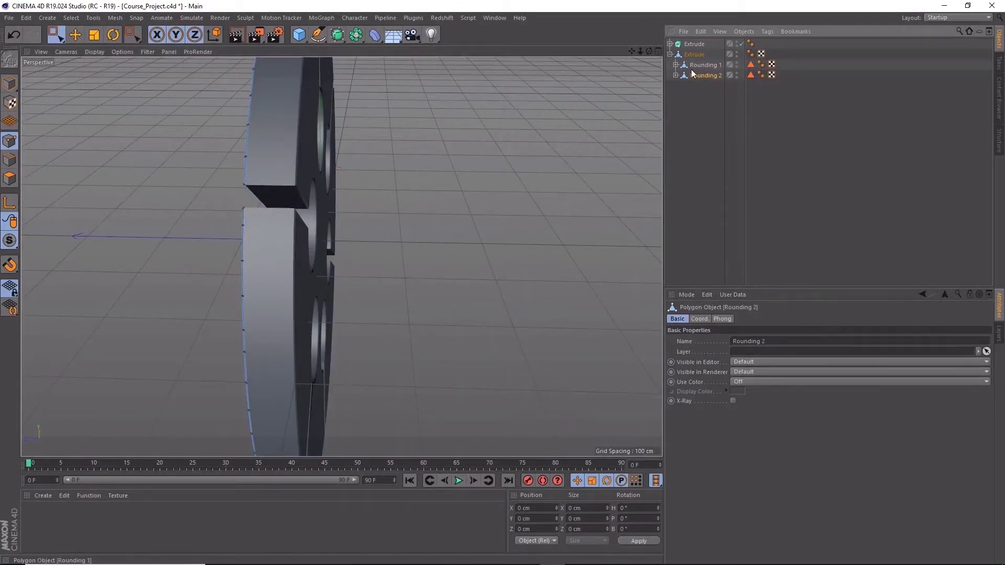
left_click(70, 39)
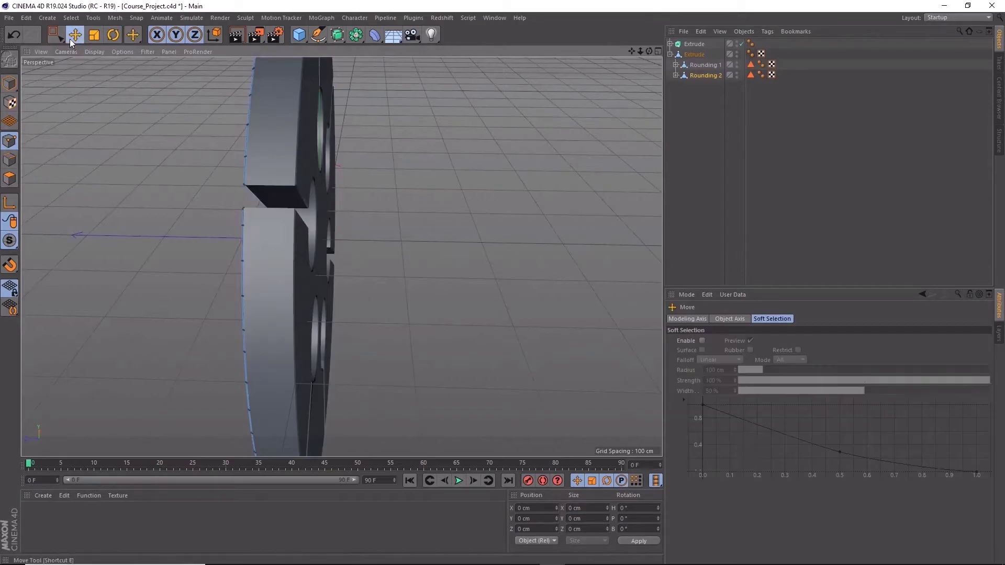
mouse_move(105, 57)
left_mouse_down("alt")
mouse_move(231, 168)
mouse_move(327, 189)
left_mouse_up("alt")
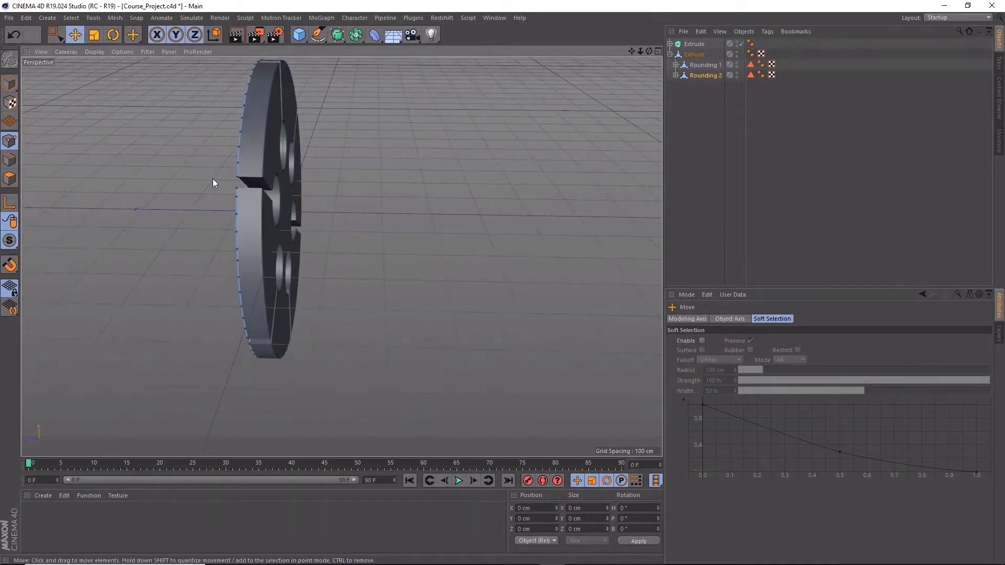
left_click_drag(218, 179, 244, 217, "alt")
left_click(9, 83)
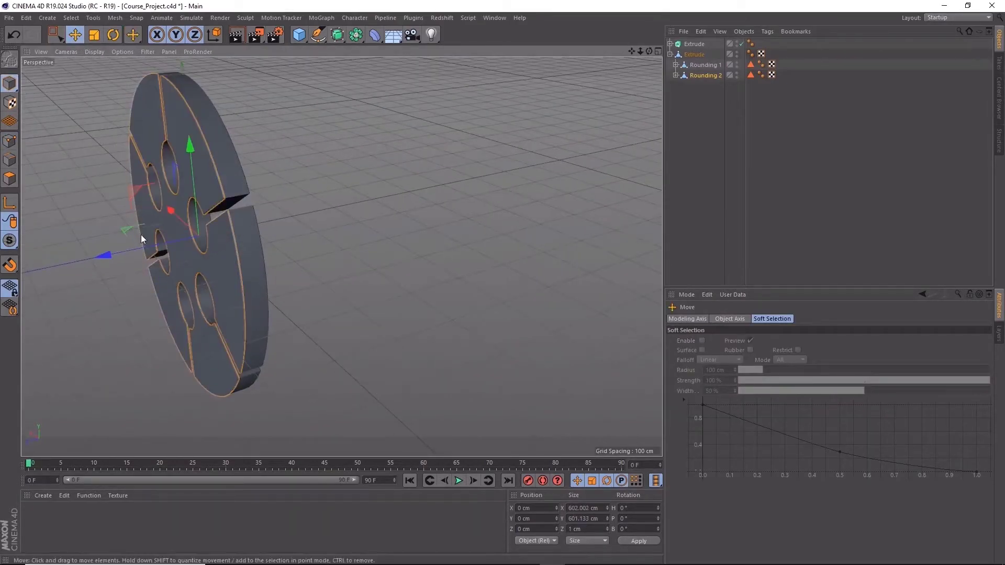
mouse_move(140, 234)
left_mouse_down("ctrl")
mouse_move(79, 292)
mouse_move(378, 214)
mouse_move(340, 253)
left_mouse_up("ctrl")
left_click(695, 64)
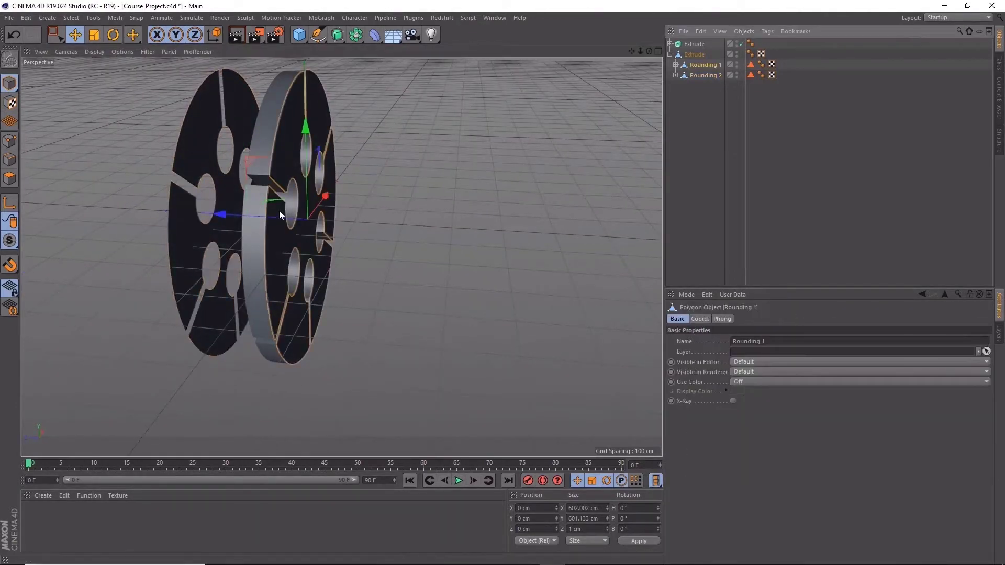
mouse_move(257, 218)
left_mouse_down()
mouse_move(378, 227)
mouse_move(330, 190)
mouse_move(331, 147)
left_mouse_up()
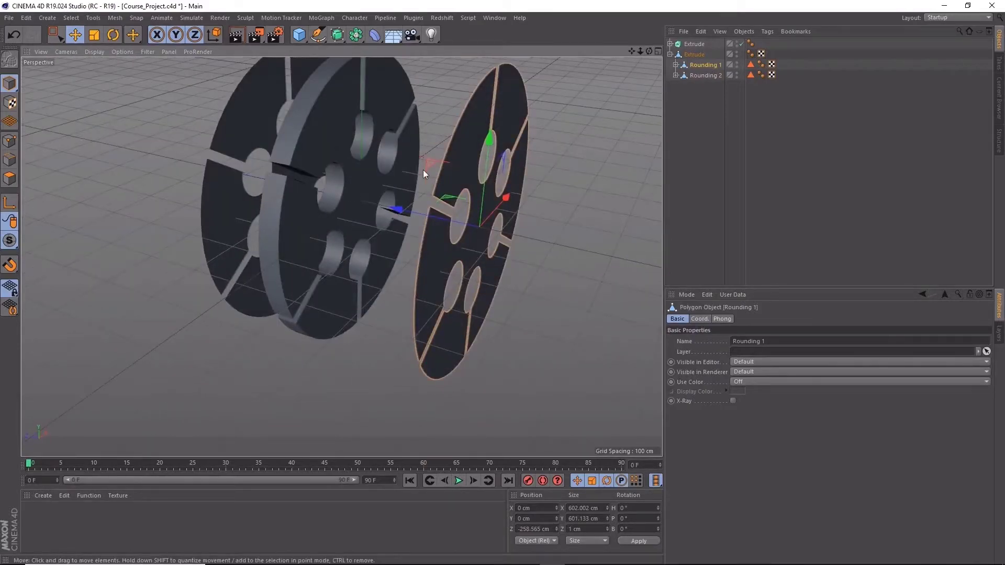
left_click(694, 56)
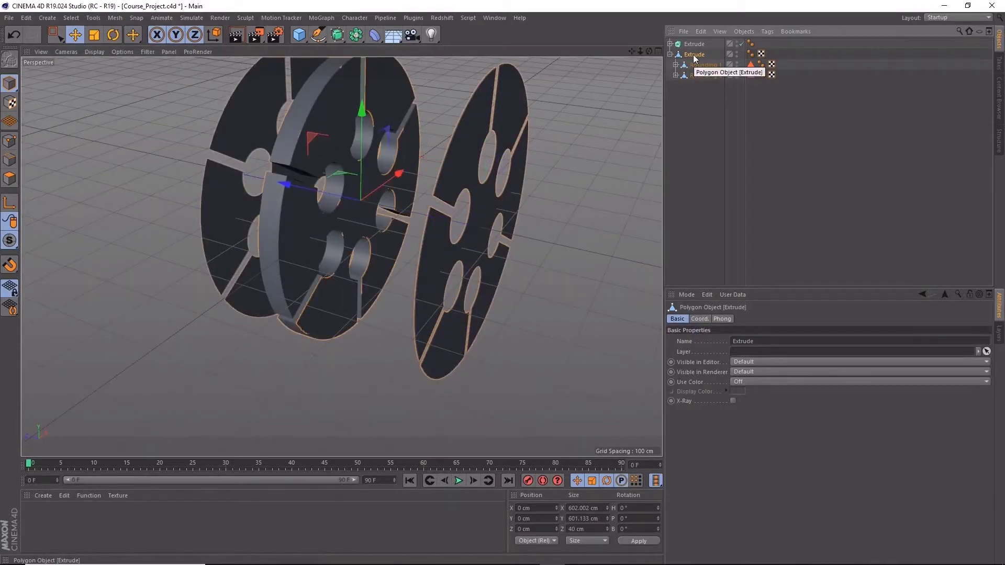
key("Delete")
- Tick Create Single Object in the Extrude's Caps settings and delete the Extrude's Phong tag
left_click(688, 45)
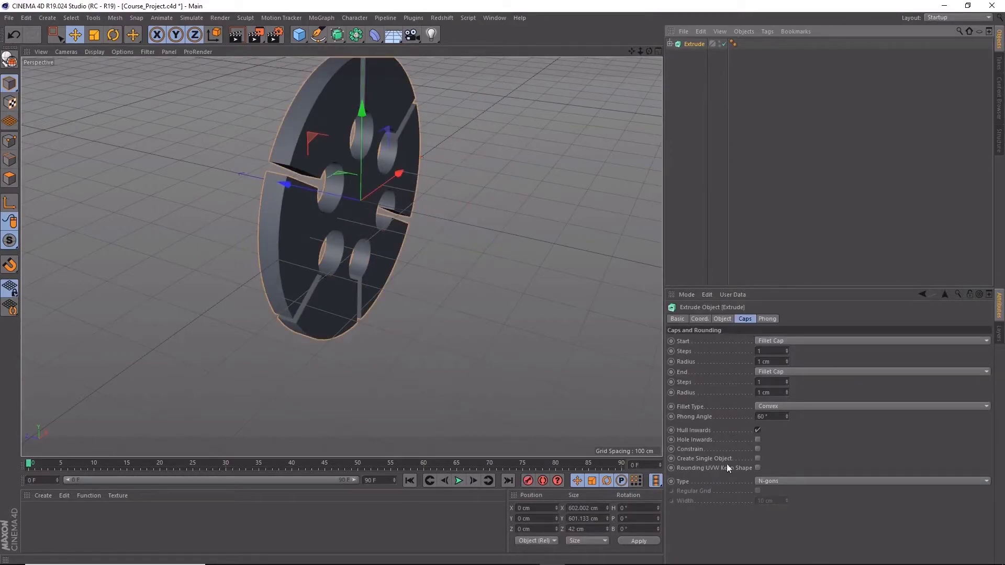
left_click(757, 459)
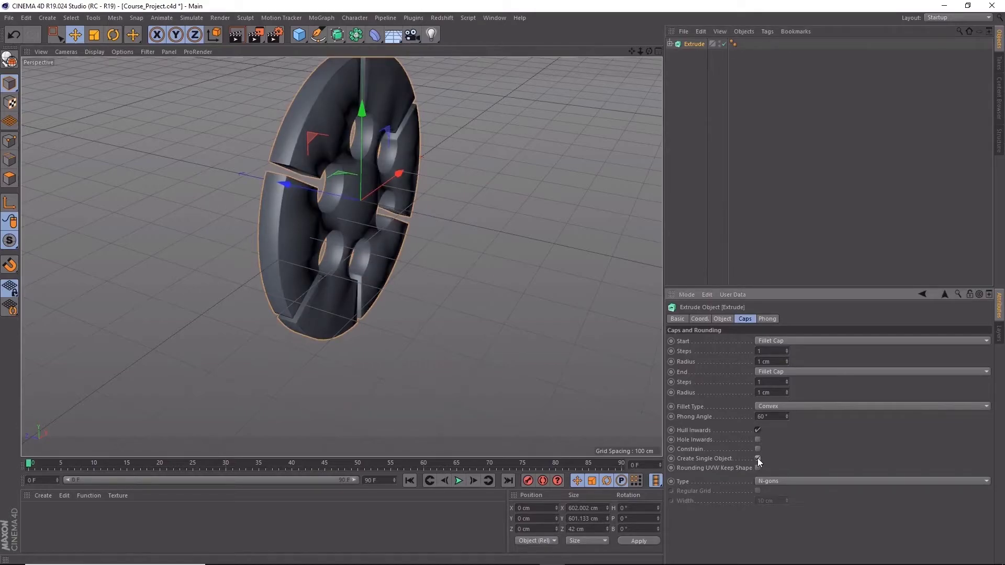
left_click(734, 44)
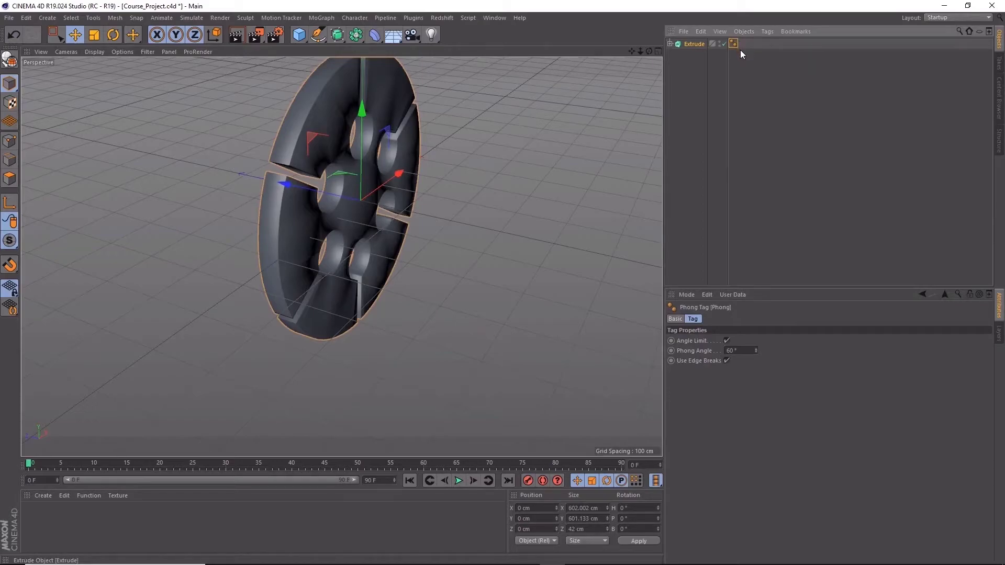
key("Delete")
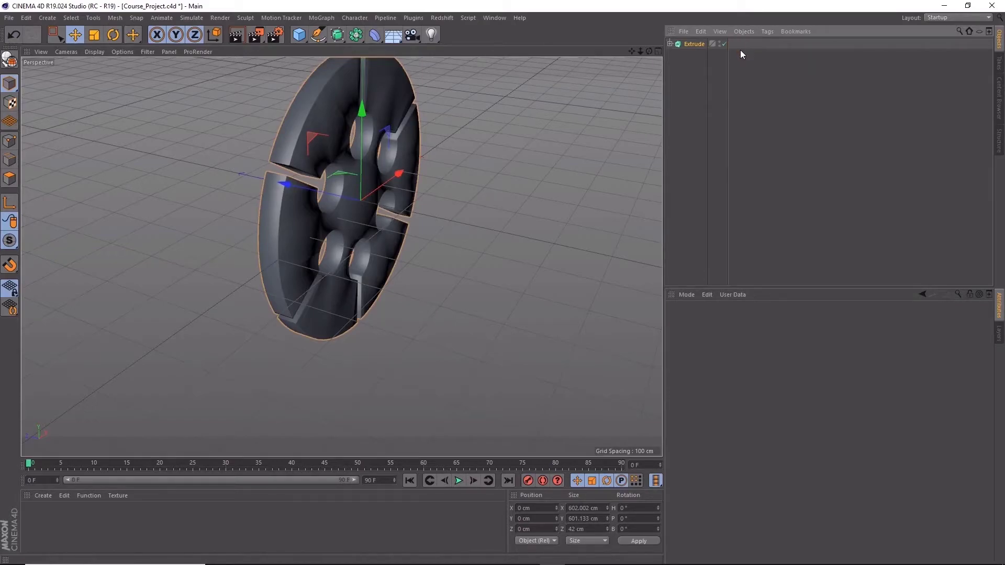
mouse_move(498, 174)
left_mouse_down("alt")
mouse_move(449, 136)
mouse_move(408, 138)
mouse_move(397, 149)
mouse_move(441, 184)
mouse_move(520, 176)
left_mouse_up("alt")
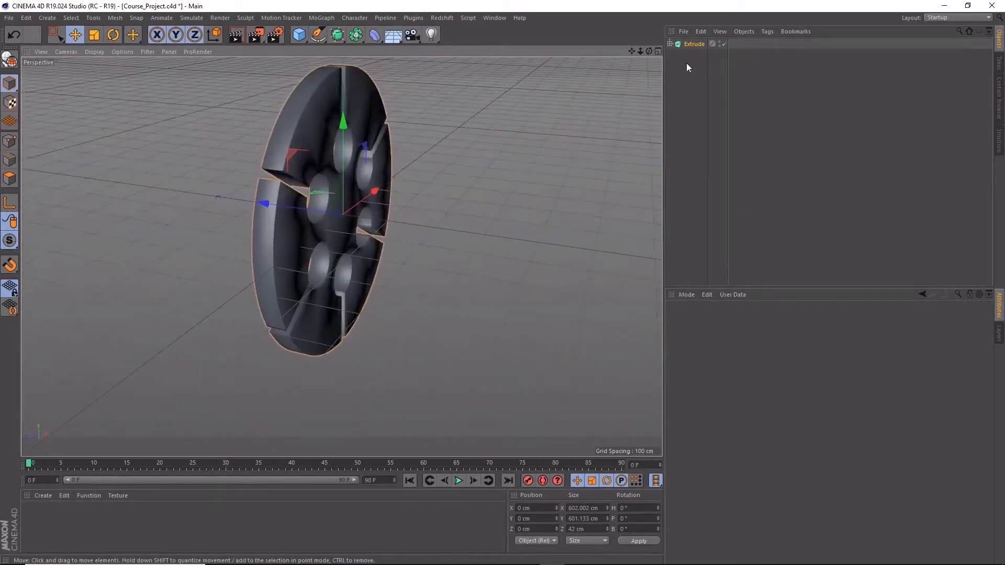
- Make a polygon copy of the Extrude's current state and offset it along Z
right_click(699, 45)
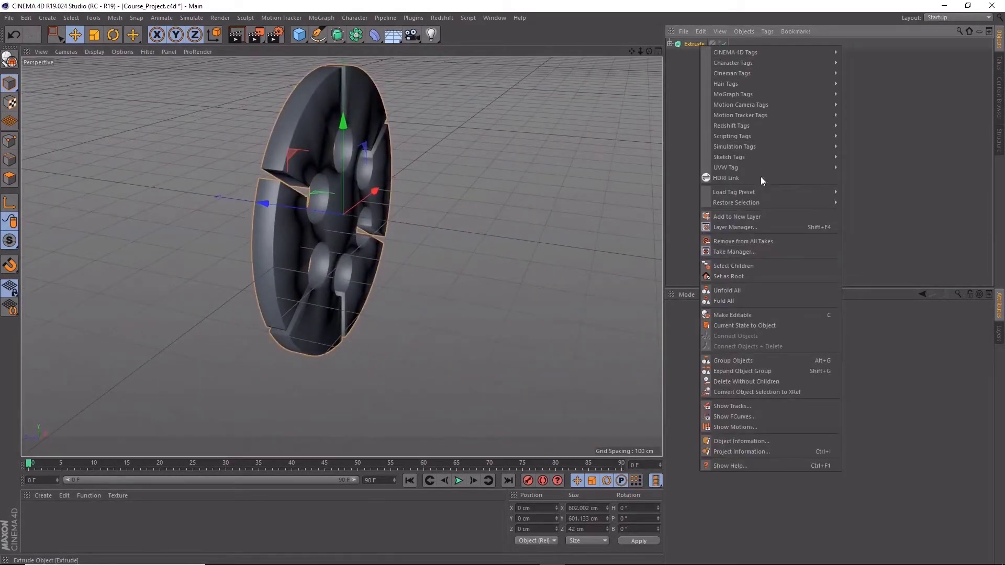
left_click(776, 324)
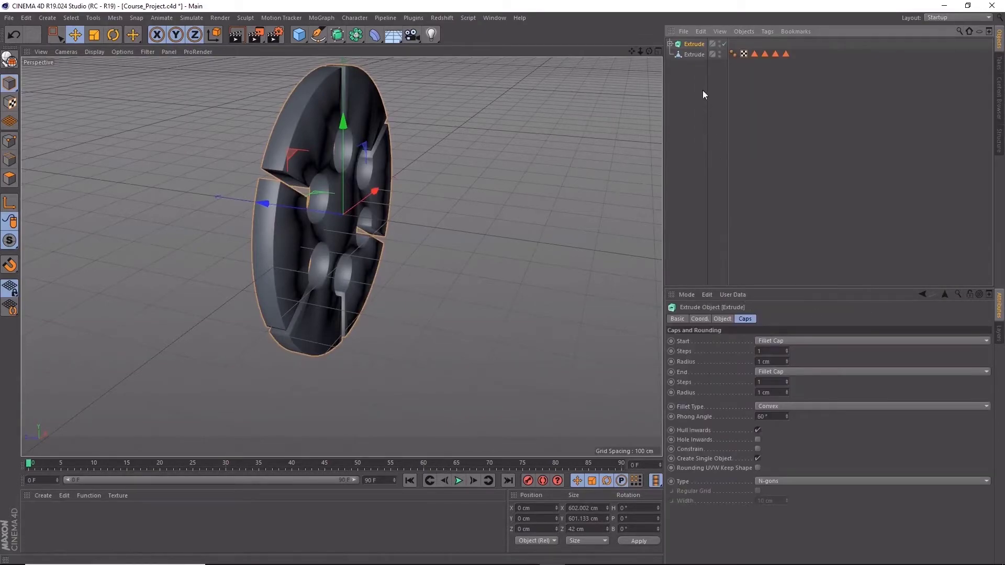
left_click(689, 54)
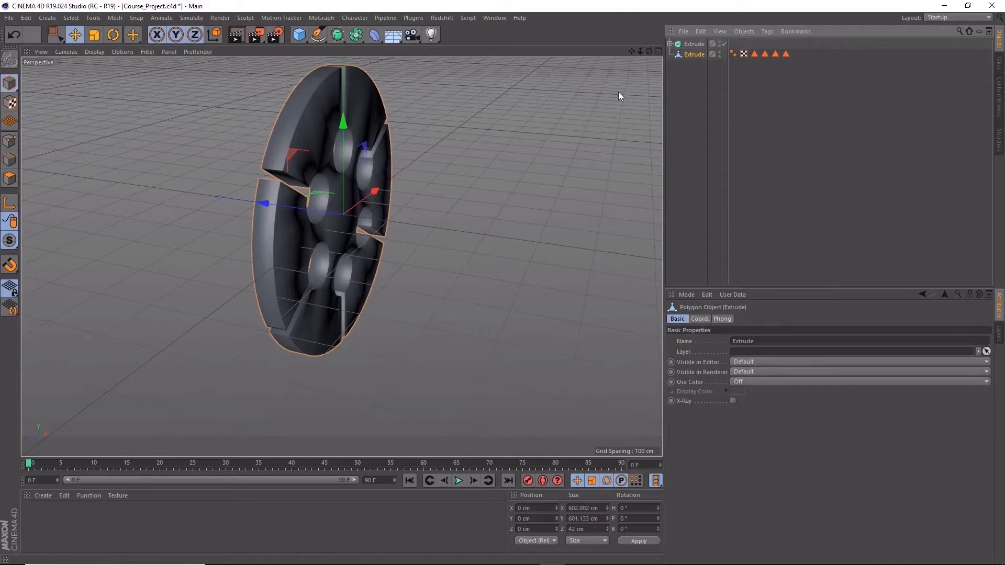
mouse_move(296, 208)
left_mouse_down()
mouse_move(470, 252)
mouse_move(395, 254)
left_mouse_up()
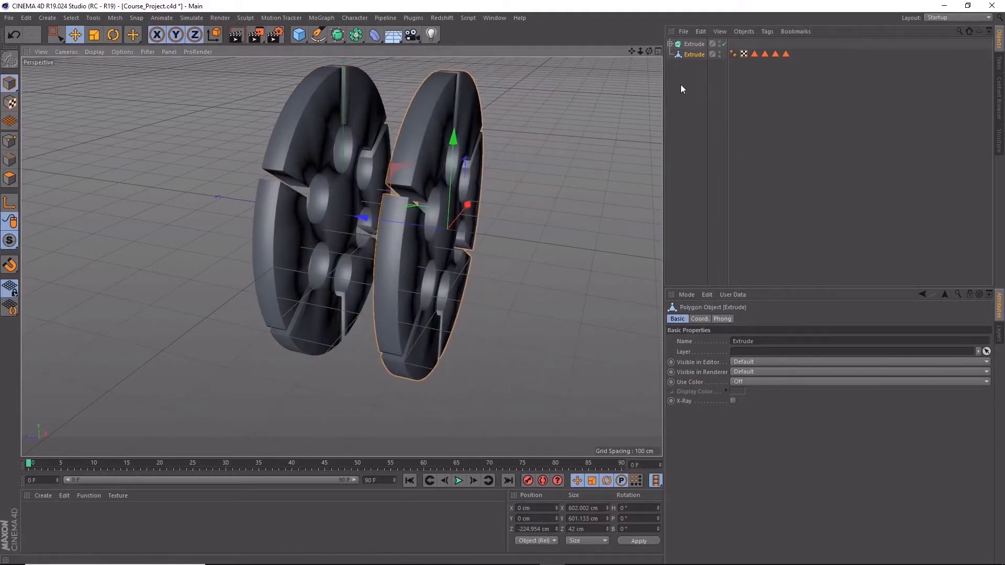
left_click_drag(604, 117, 528, 115, "alt")
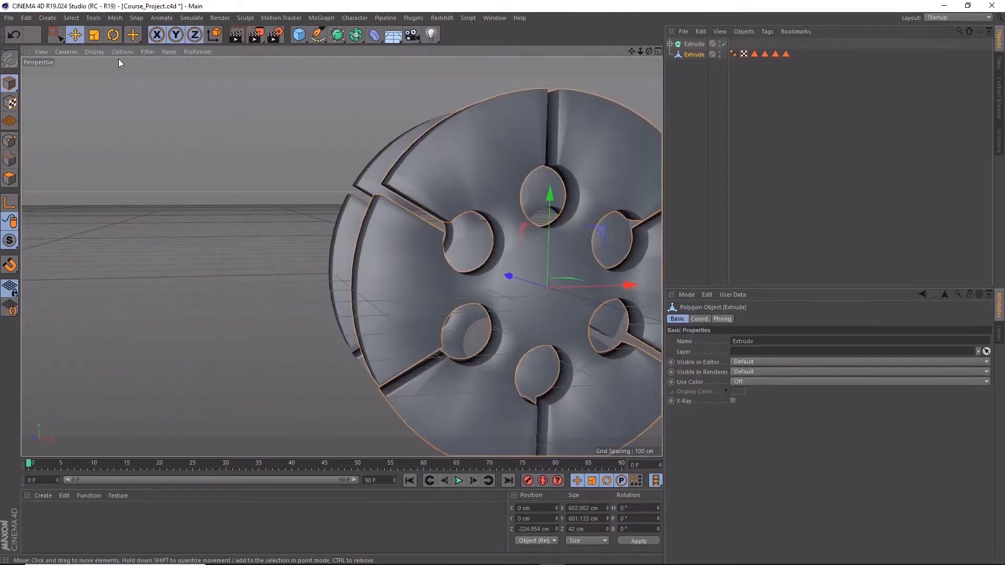
left_click_drag(97, 54, 357, 135, "alt")
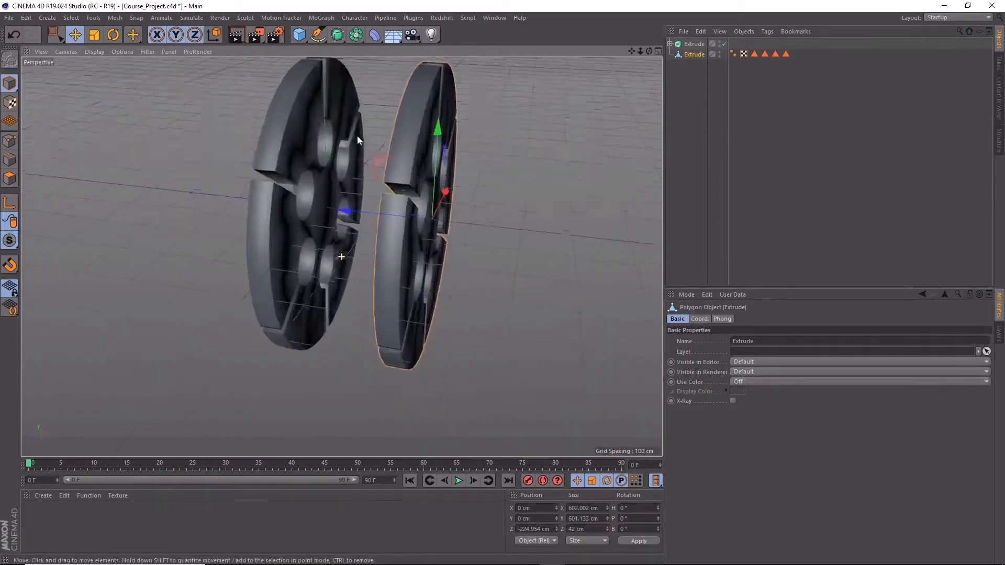
- Undo the copy's offset and remove the parent Extrude generator
key("ctrl+z")
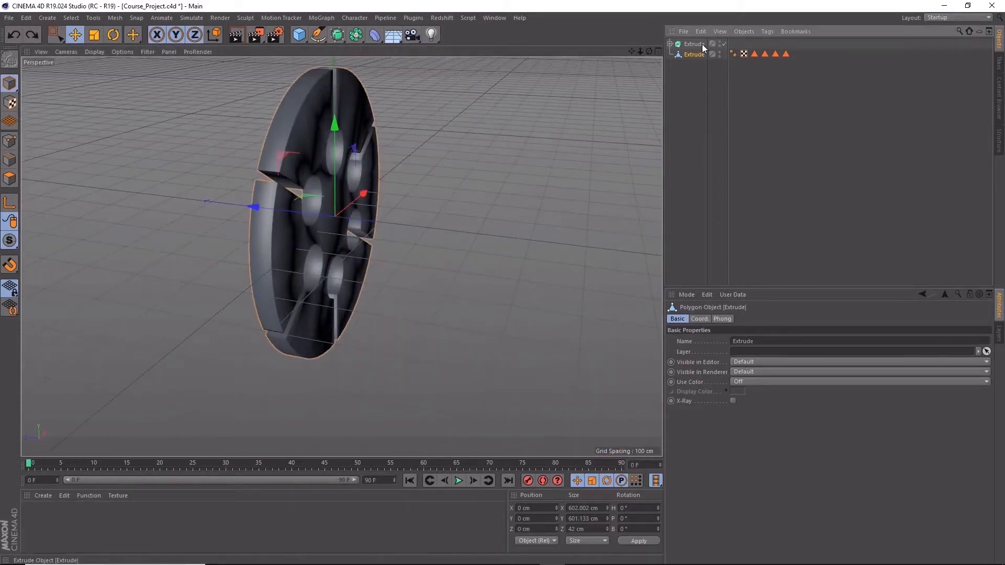
left_click(702, 44)
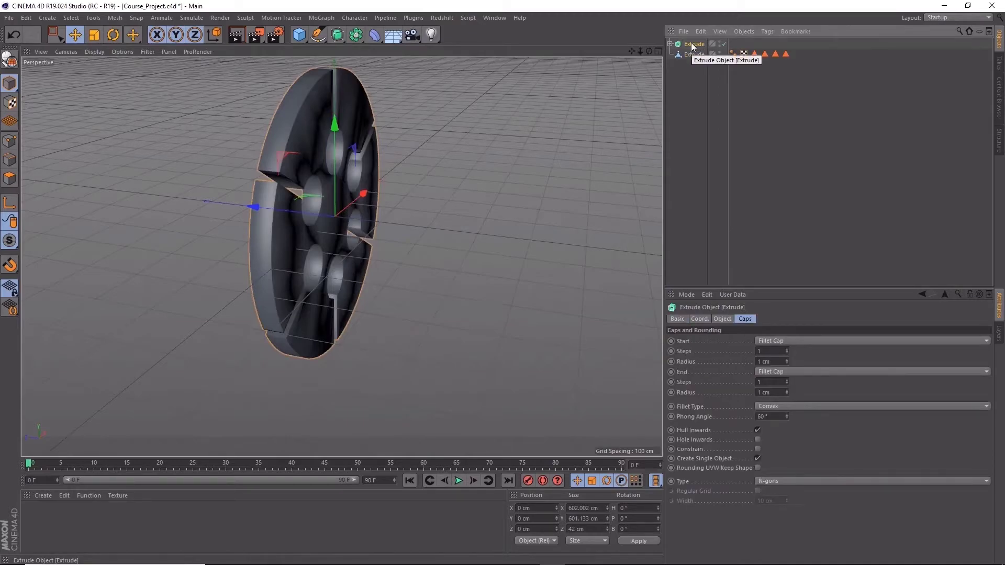
key("ctrl+z")
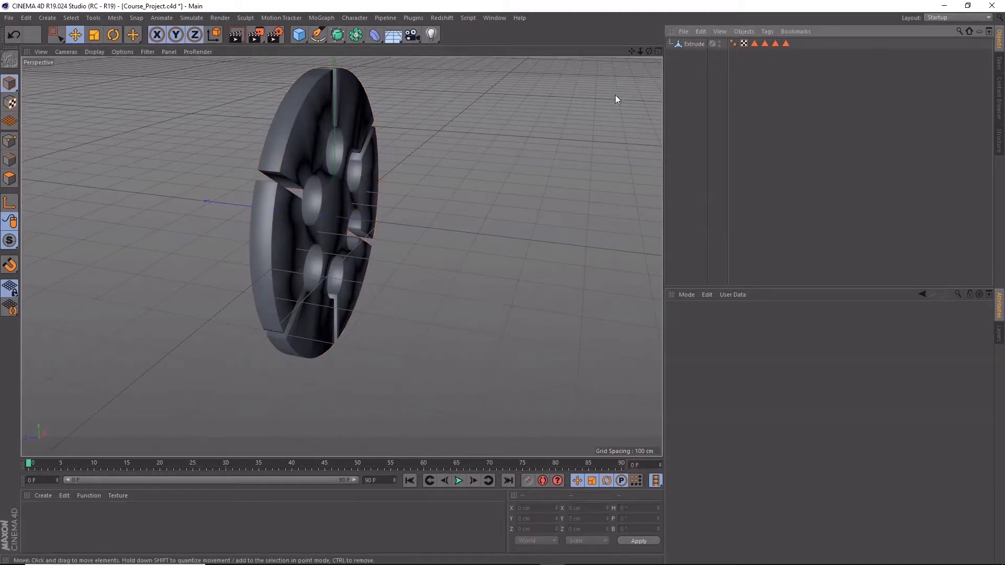
- Switch to Edges mode on the Extrude disc and zoom in toward its slots
key("ctrl+z")
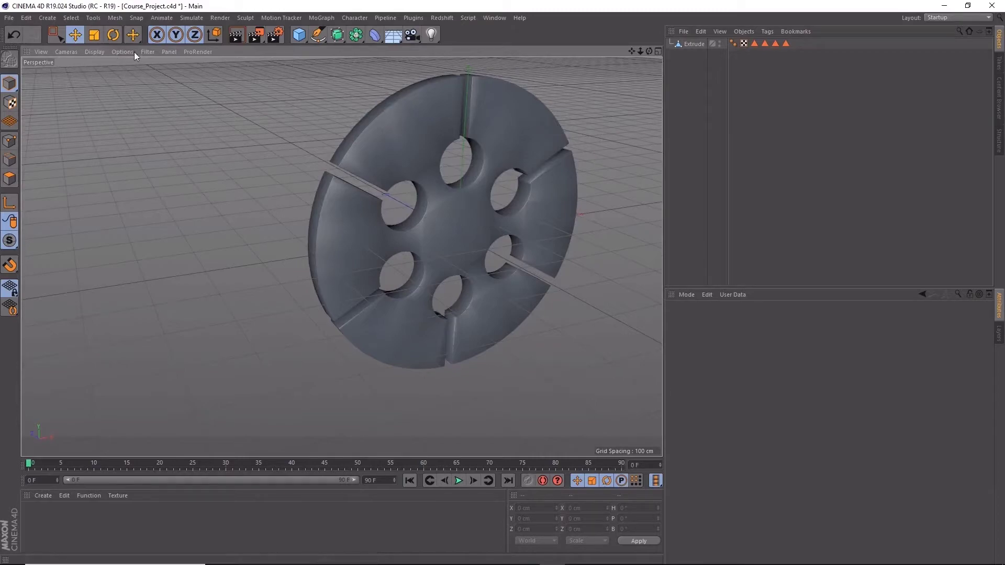
left_click(10, 159)
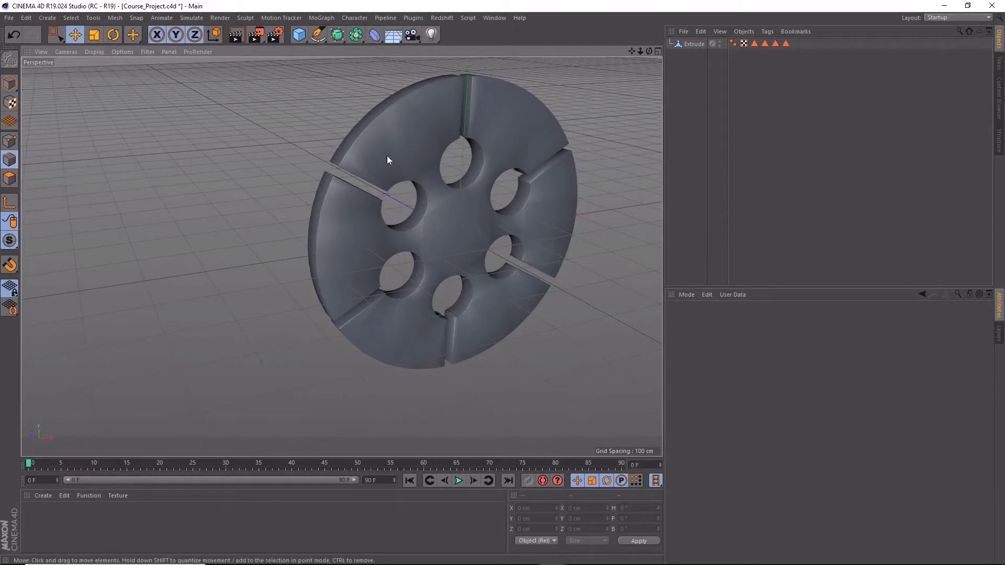
left_click(693, 47)
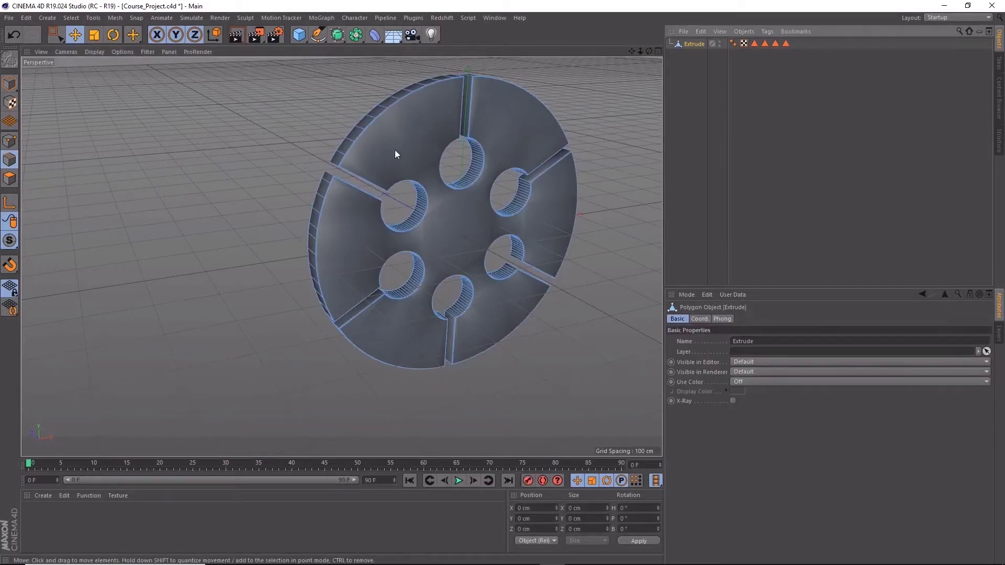
left_click_drag(395, 150, 341, 147, "alt")
scroll(296, 156, "up", 2)
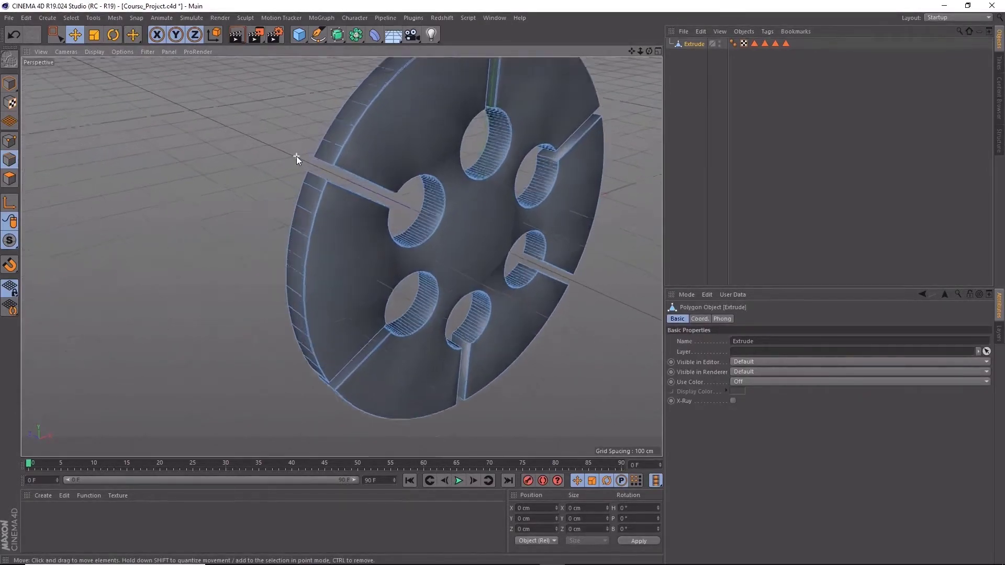
scroll(297, 156, "up", 2)
scroll(296, 156, "up", 1)
scroll(299, 158, "up", 2)
mouse_move(301, 158)
left_mouse_down("alt")
mouse_move(317, 151)
mouse_move(302, 179)
mouse_move(133, 81)
left_mouse_up("alt")
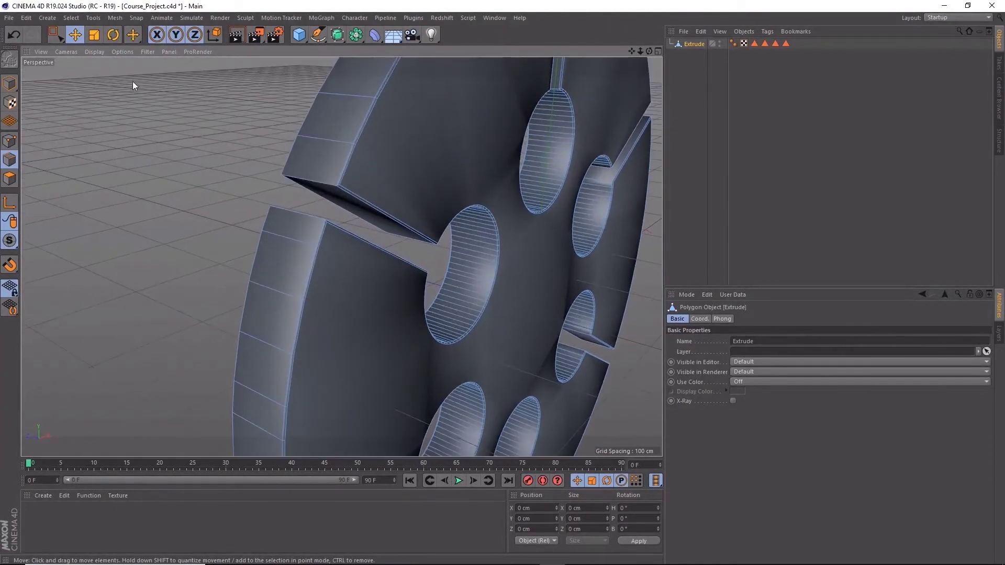
left_click(57, 35)
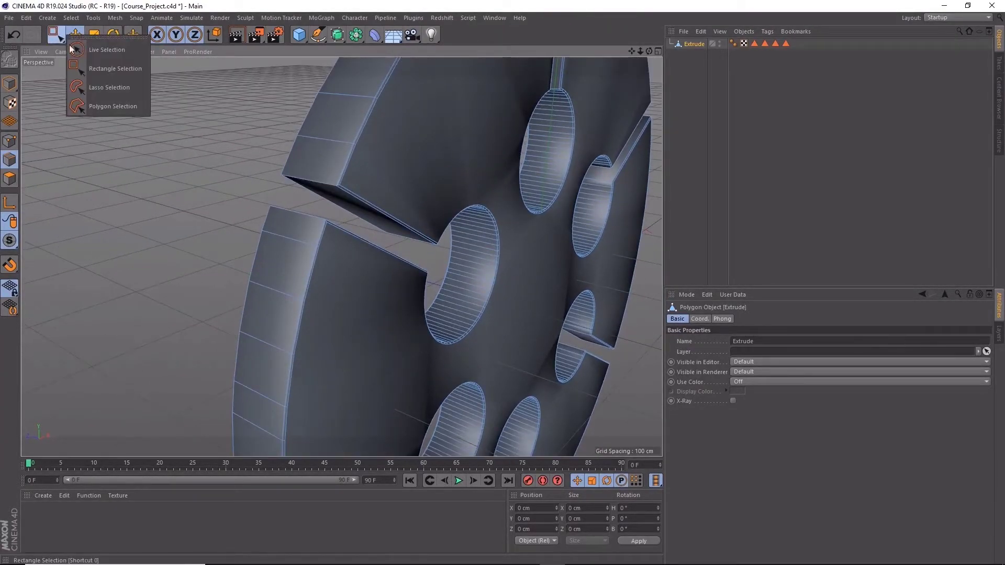
- Activate Live Selection and pick the top edge of a slot corner
left_click(54, 33)
left_click(101, 52)
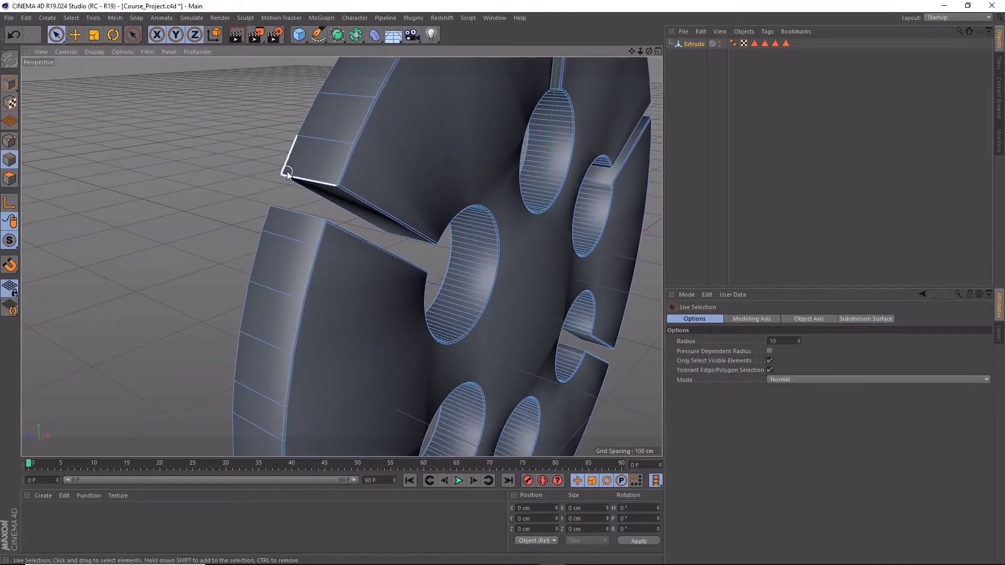
scroll(316, 174, "up", 2)
scroll(317, 178, "up", 2)
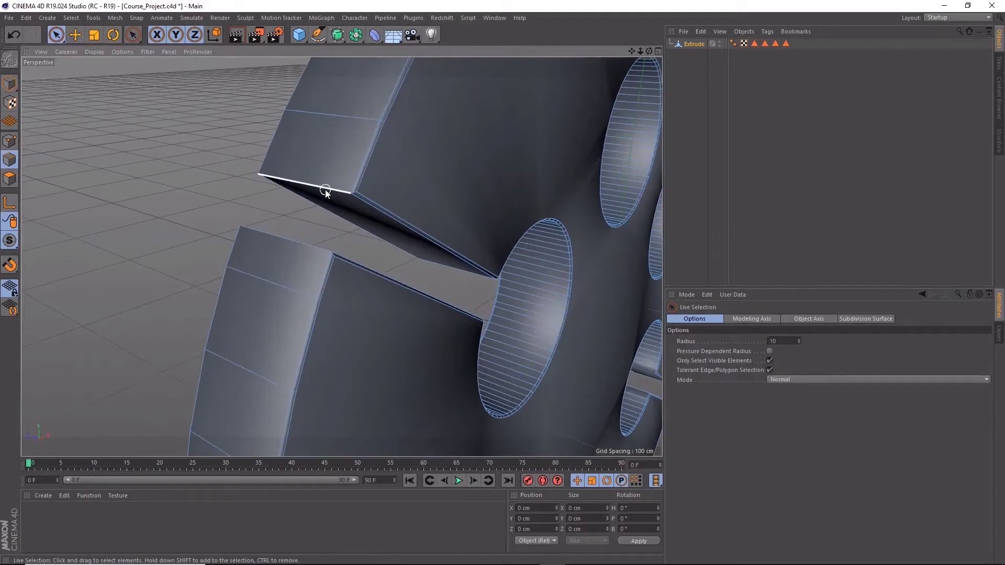
left_click(325, 192)
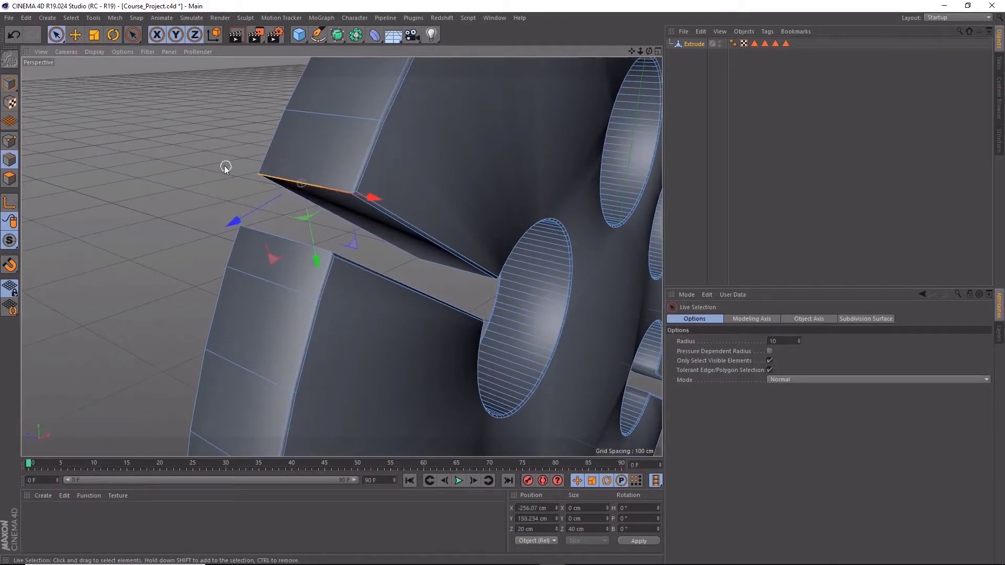
mouse_move(208, 157)
left_mouse_down("alt")
mouse_move(180, 174)
mouse_move(197, 194)
left_mouse_up("alt")
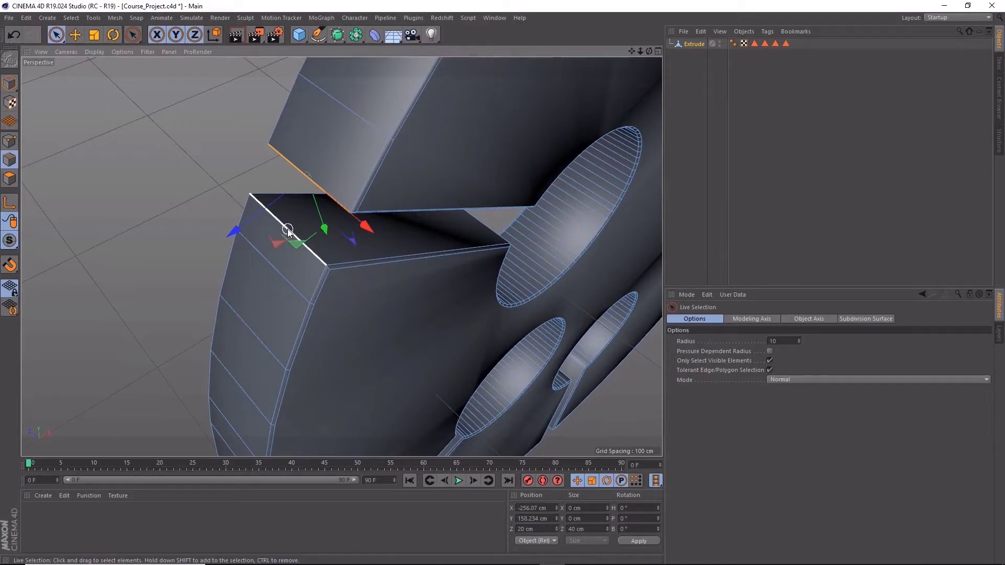
key("ctrl+z")
- Add the lower slot edge and another slot corner edge to the selection
left_click(263, 209, "shift")
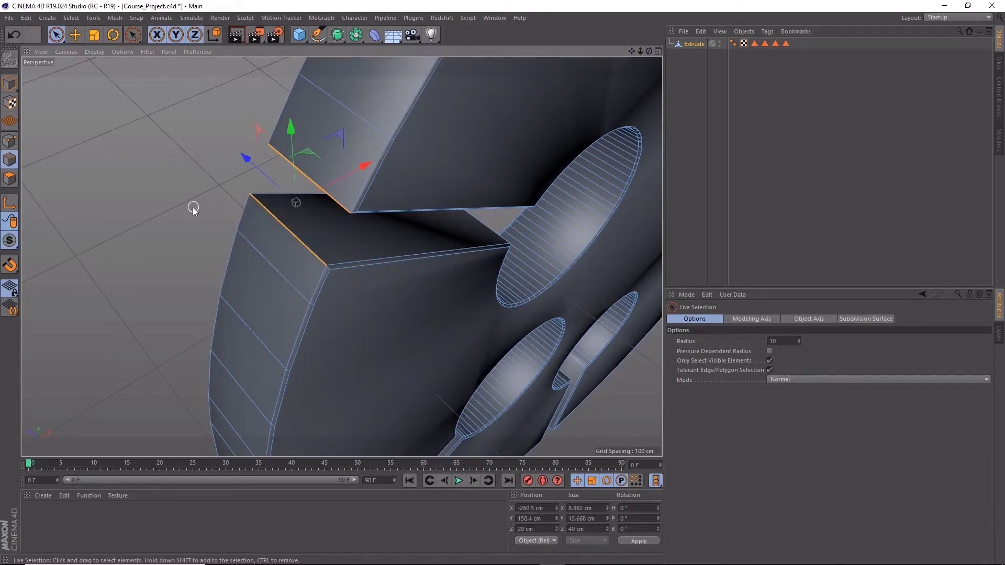
mouse_move(190, 206)
left_mouse_down("alt")
mouse_move(234, 234)
mouse_move(369, 164)
mouse_move(366, 256)
mouse_move(398, 174)
mouse_move(370, 151)
mouse_move(266, 253)
left_mouse_up("alt")
scroll(267, 253, "up", 3)
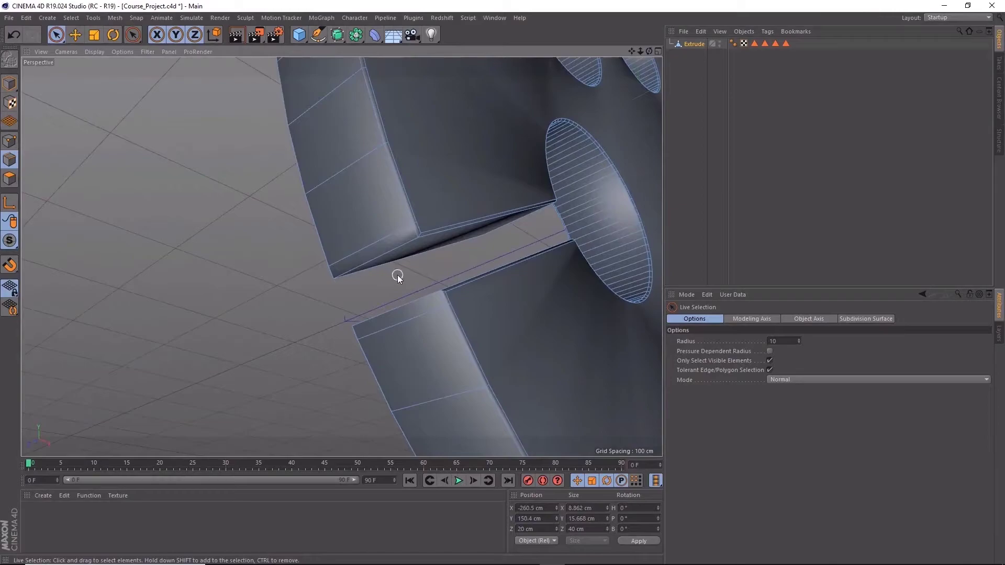
scroll(397, 275, "up", 3)
left_click(381, 229)
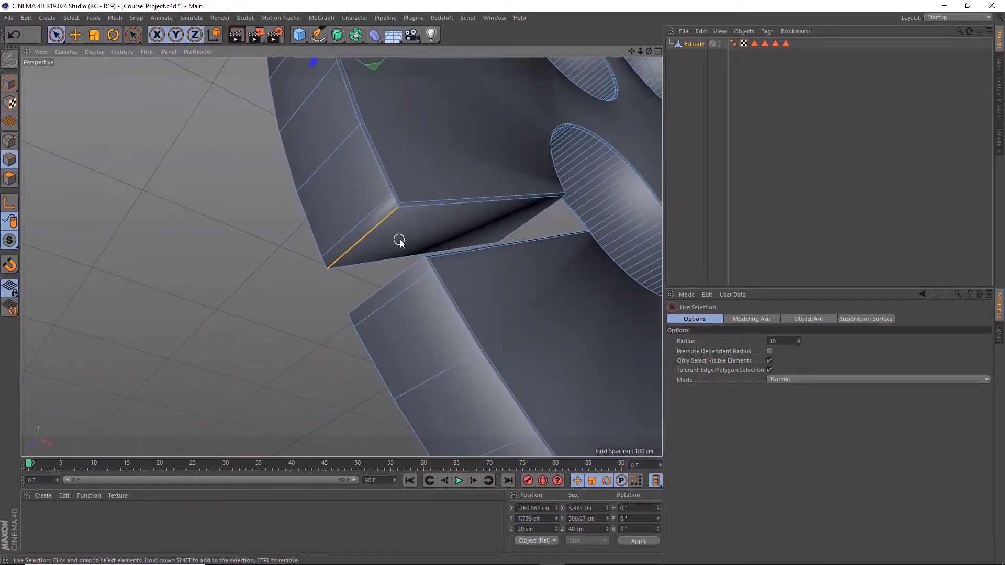
mouse_move(397, 240)
left_mouse_down("alt")
mouse_move(413, 298)
mouse_move(538, 359)
mouse_move(431, 303)
mouse_move(332, 287)
mouse_move(241, 253)
left_mouse_up("alt")
scroll(334, 346, "up", 3)
scroll(350, 343, "up", 2)
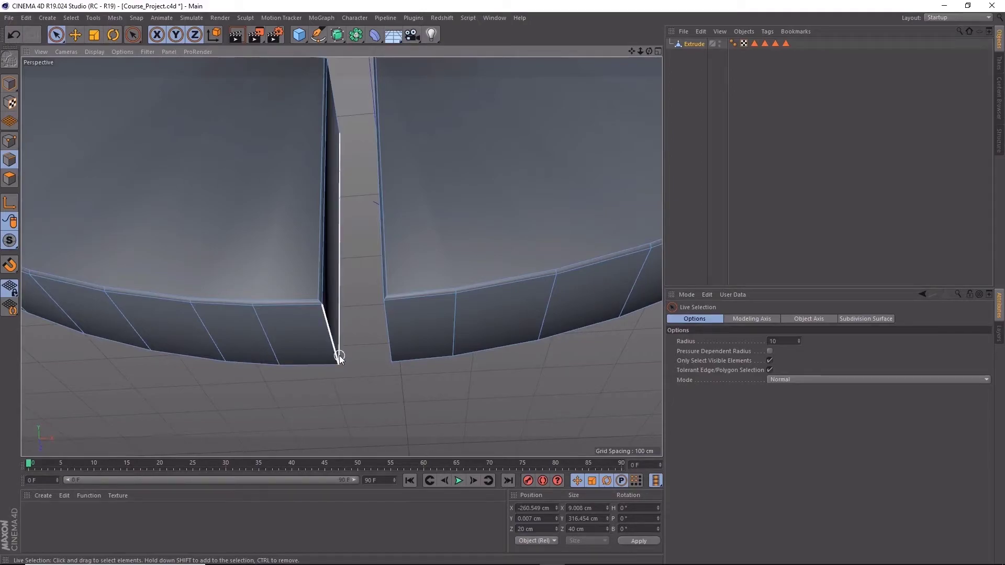
scroll(335, 356, "up", 2)
scroll(337, 359, "up", 1)
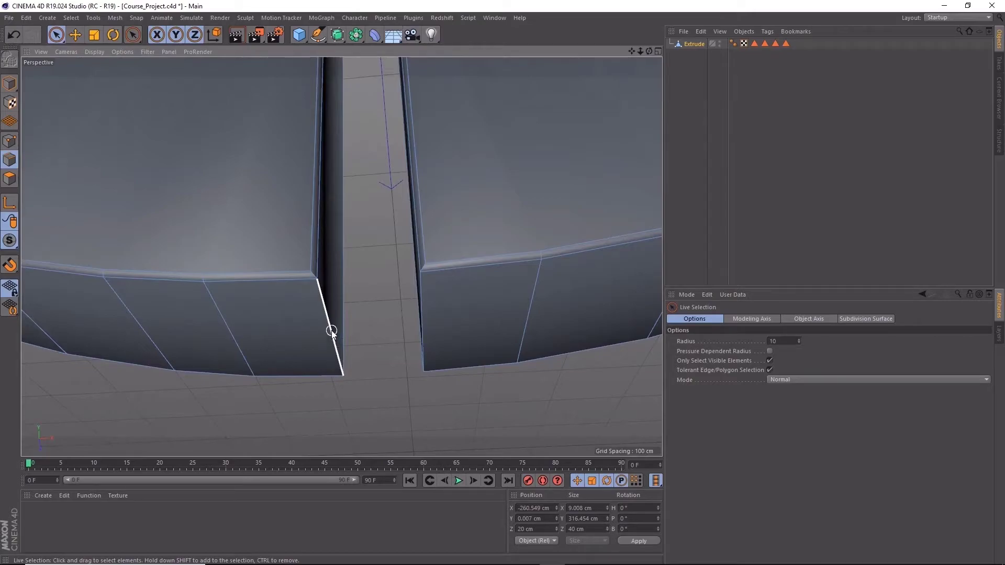
- Add the vertical slot corner edge and its neighbour, then lower the brush radius to 7
left_click(336, 335)
left_click_drag(388, 325, 438, 323, "alt")
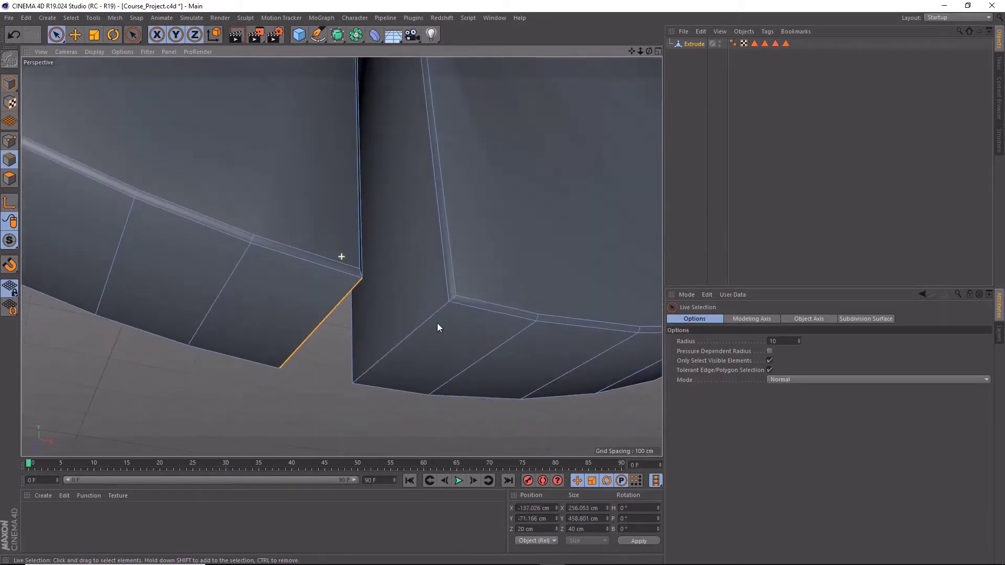
left_click(414, 328, "shift")
mouse_move(488, 363)
left_mouse_down("alt")
mouse_move(358, 322)
mouse_move(446, 295)
mouse_move(284, 297)
mouse_move(458, 262)
mouse_move(336, 301)
mouse_move(510, 210)
mouse_move(464, 220)
mouse_move(445, 240)
mouse_move(432, 219)
left_mouse_up("alt")
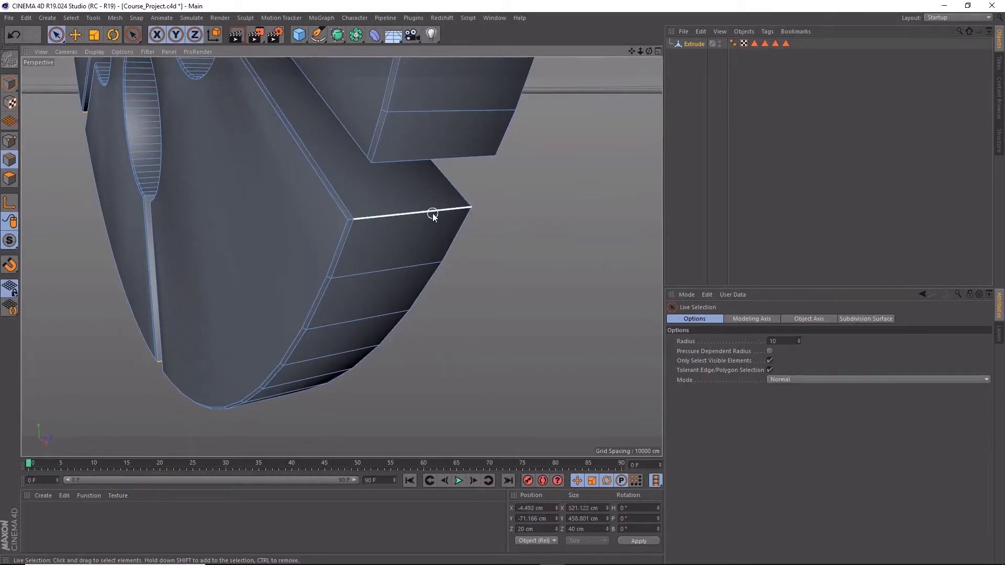
mouse_move(533, 210)
left_mouse_down("alt")
mouse_move(529, 164)
mouse_move(547, 136)
mouse_move(444, 187)
mouse_move(449, 224)
mouse_move(435, 237)
mouse_move(375, 128)
mouse_move(401, 256)
mouse_move(409, 235)
mouse_move(370, 273)
left_mouse_up("alt")
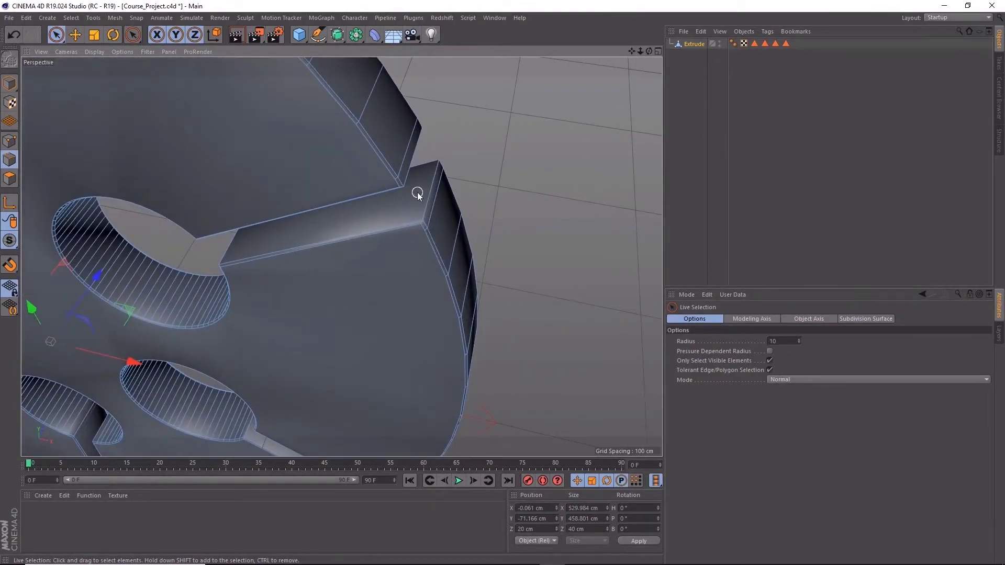
left_click_drag(425, 183, 431, 188, "alt")
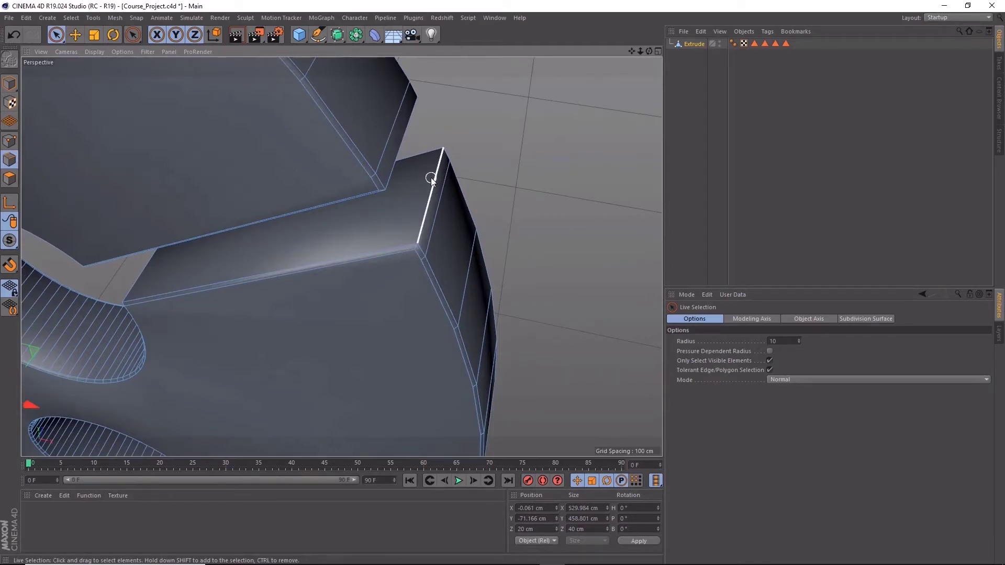
middle_click_drag(431, 179, 433, 183)
- Select the first slot's corner edge and the end edge of the top slot
scroll(433, 184, "up", 1)
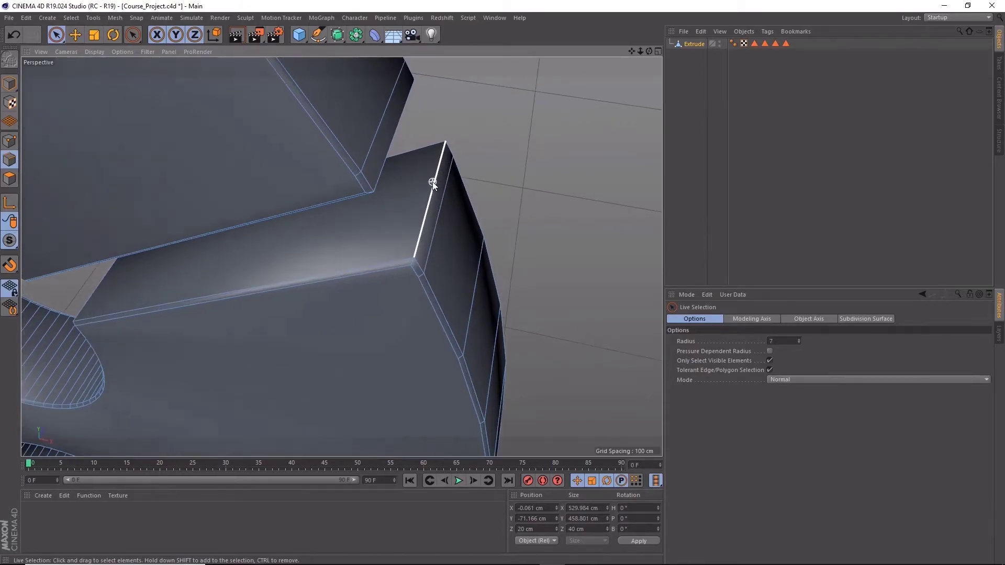
left_click(435, 183)
mouse_move(448, 187)
left_mouse_down("alt")
mouse_move(474, 149)
mouse_move(451, 130)
left_mouse_up("alt")
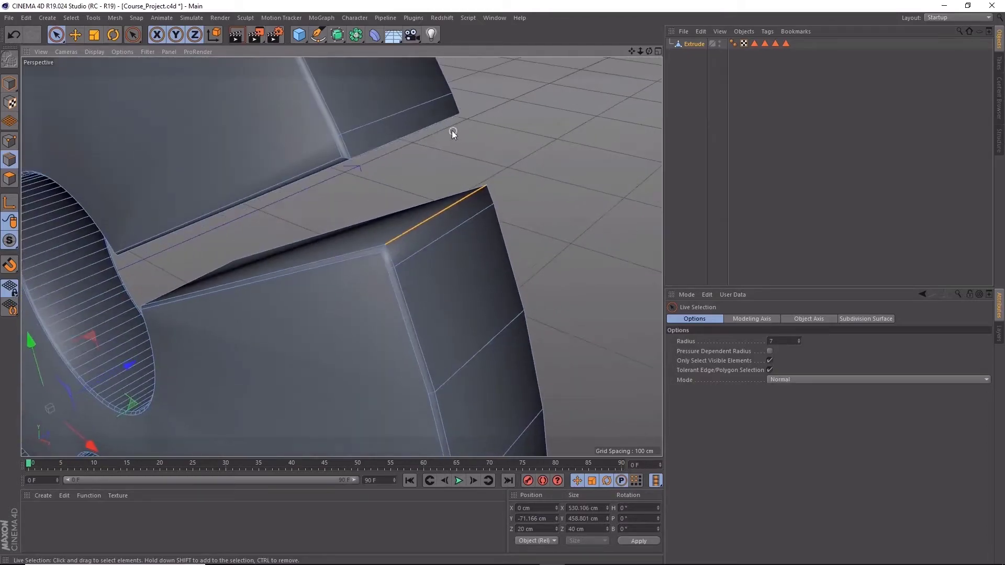
left_click_drag(297, 126, 459, 269, "alt")
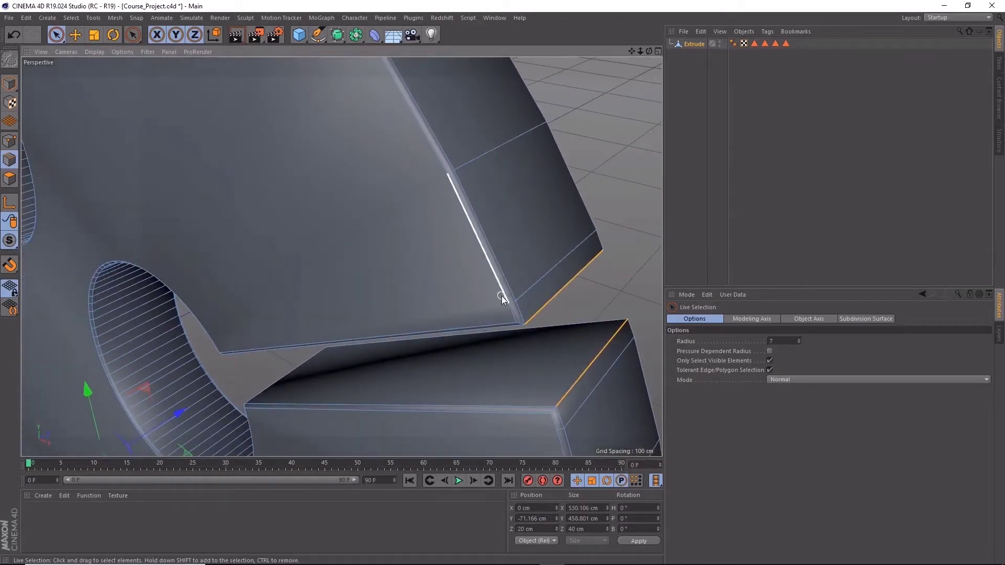
mouse_move(501, 296)
left_mouse_down("alt")
mouse_move(329, 167)
mouse_move(406, 272)
mouse_move(431, 212)
left_mouse_up("alt")
scroll(329, 167, "down", 3)
scroll(426, 220, "down", 3)
scroll(431, 208, "down", 2)
scroll(413, 188, "up", 4)
scroll(403, 179, "up", 3)
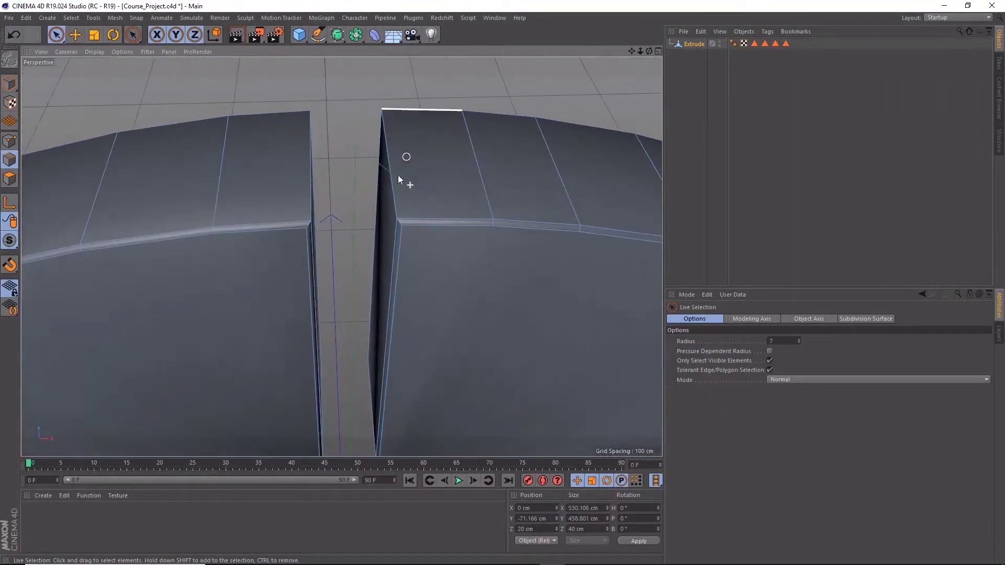
scroll(393, 168, "up", 2)
left_click(391, 162)
- Add the left slot edge and another slot-end edge to the edge selection
left_click_drag(431, 174, 386, 171, "alt")
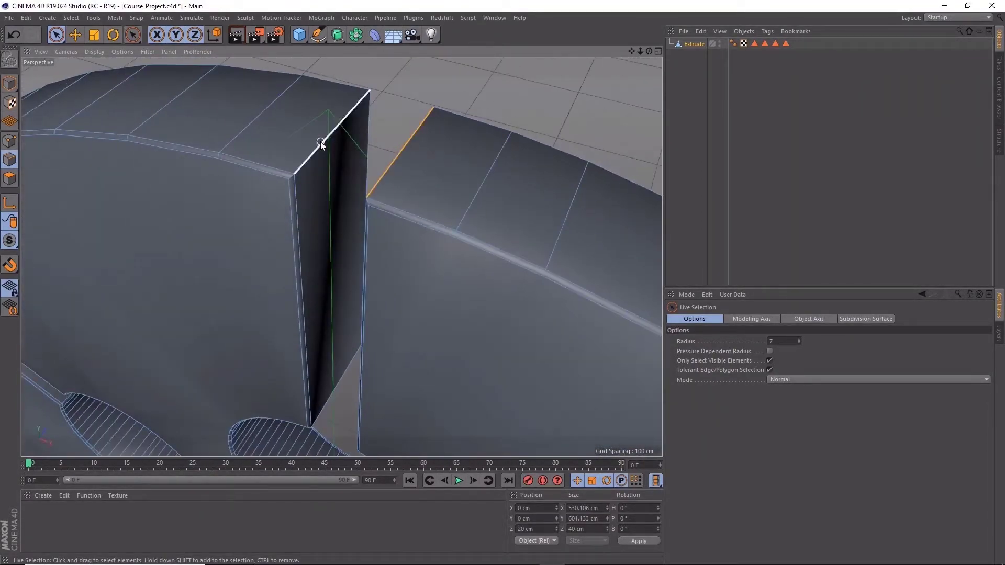
mouse_move(320, 144)
left_mouse_down("alt")
mouse_move(265, 285)
mouse_move(403, 150)
mouse_move(451, 162)
mouse_move(469, 138)
mouse_move(394, 191)
mouse_move(453, 214)
mouse_move(419, 248)
mouse_move(343, 248)
left_mouse_up("alt")
scroll(419, 249, "up", 2)
left_click(349, 250, "shift")
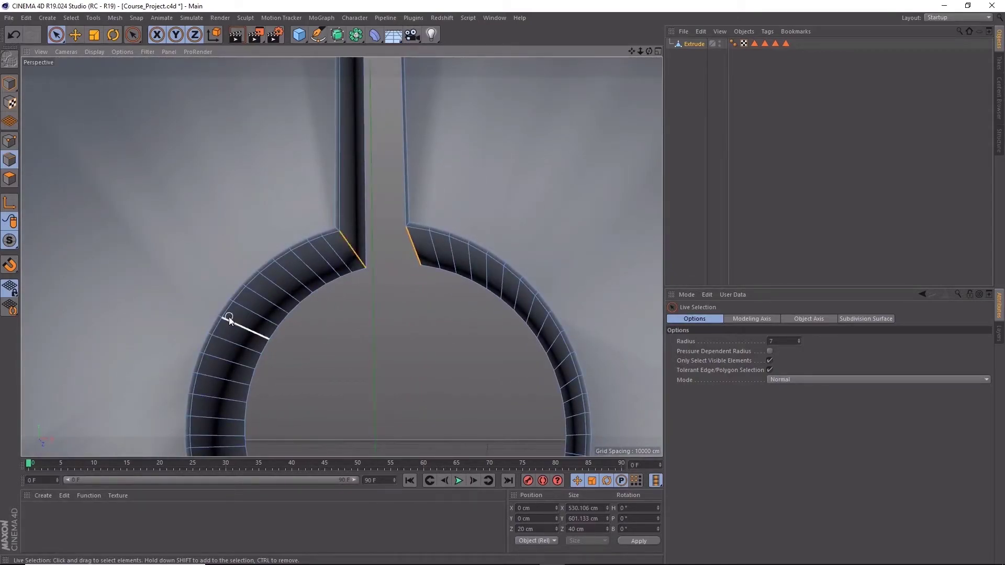
mouse_move(228, 316)
left_mouse_down("alt")
mouse_move(496, 137)
mouse_move(361, 232)
mouse_move(272, 268)
mouse_move(291, 290)
mouse_move(234, 338)
mouse_move(480, 187)
mouse_move(462, 283)
mouse_move(426, 331)
mouse_move(372, 334)
left_mouse_up("alt")
scroll(372, 334, "up", 2)
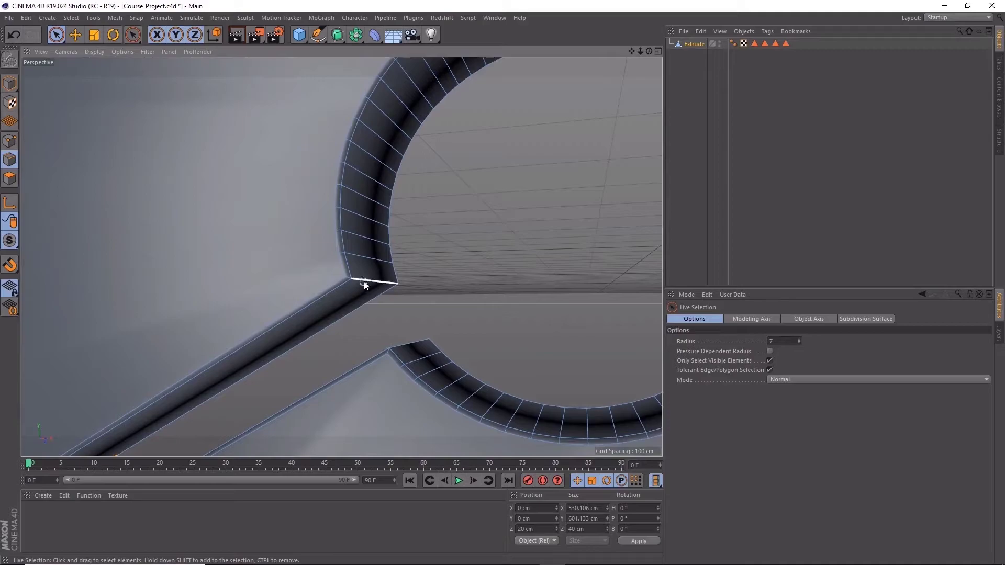
mouse_move(386, 292)
left_mouse_down("alt")
mouse_move(442, 331)
mouse_move(369, 309)
mouse_move(395, 285)
mouse_move(465, 269)
mouse_move(387, 330)
mouse_move(325, 322)
mouse_move(346, 337)
left_mouse_up("alt")
left_click_drag(372, 299, 449, 332, "alt")
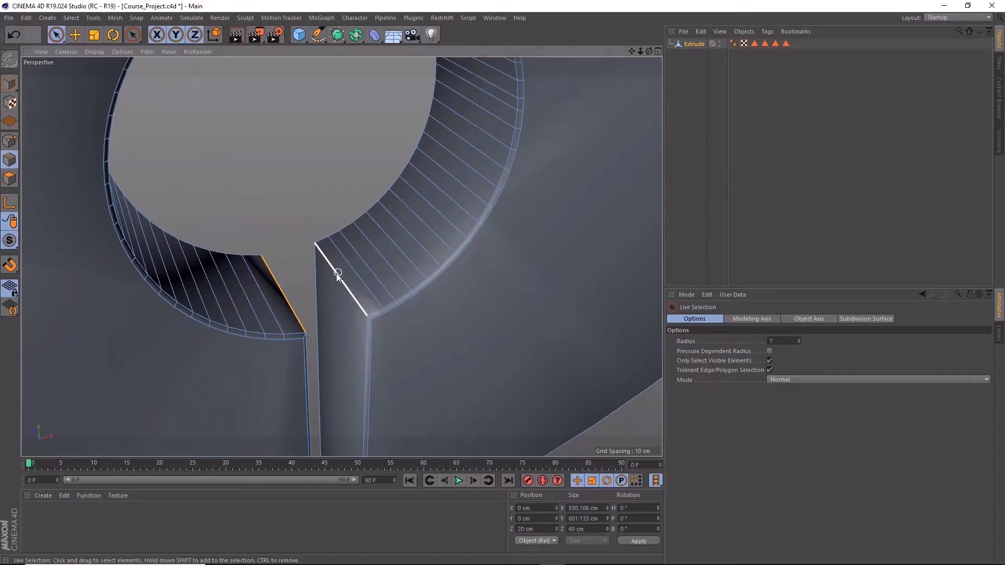
scroll(372, 281, "down", 5)
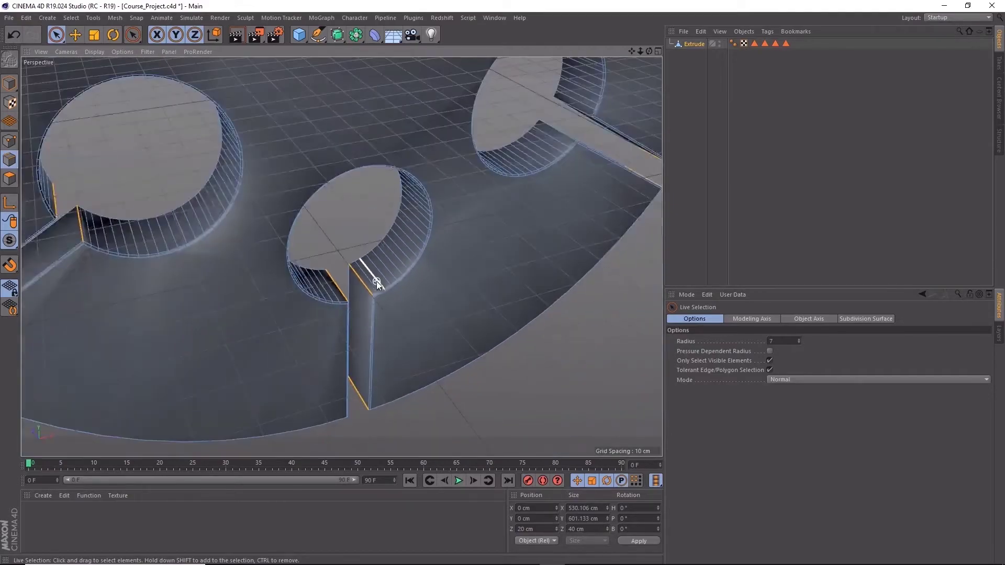
mouse_move(376, 281)
left_mouse_down("alt")
mouse_move(285, 330)
mouse_move(347, 226)
mouse_move(350, 184)
mouse_move(355, 271)
left_mouse_up("alt")
scroll(347, 226, "up", 5)
scroll(381, 197, "down", 3)
scroll(381, 197, "down", 3)
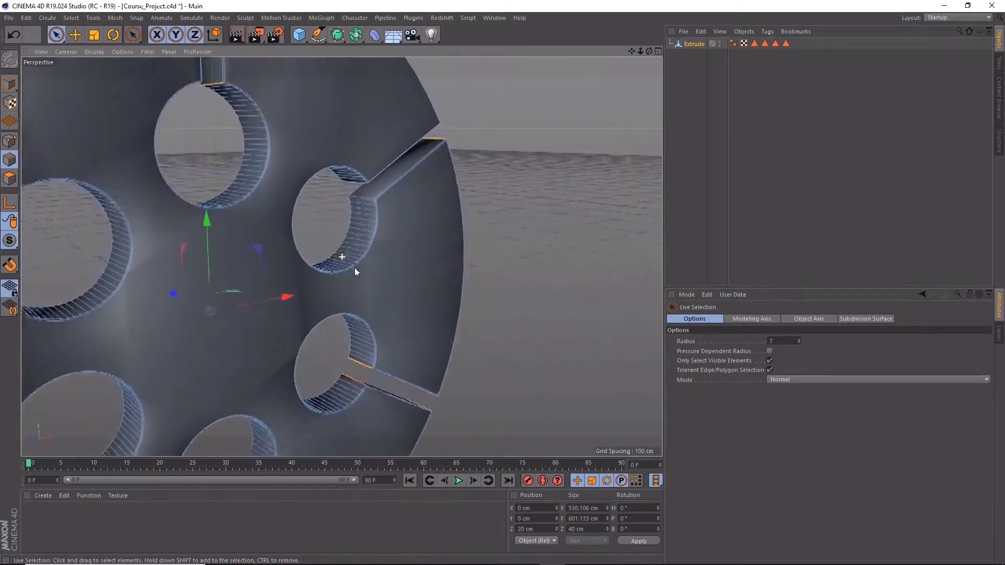
scroll(359, 224, "up", 4)
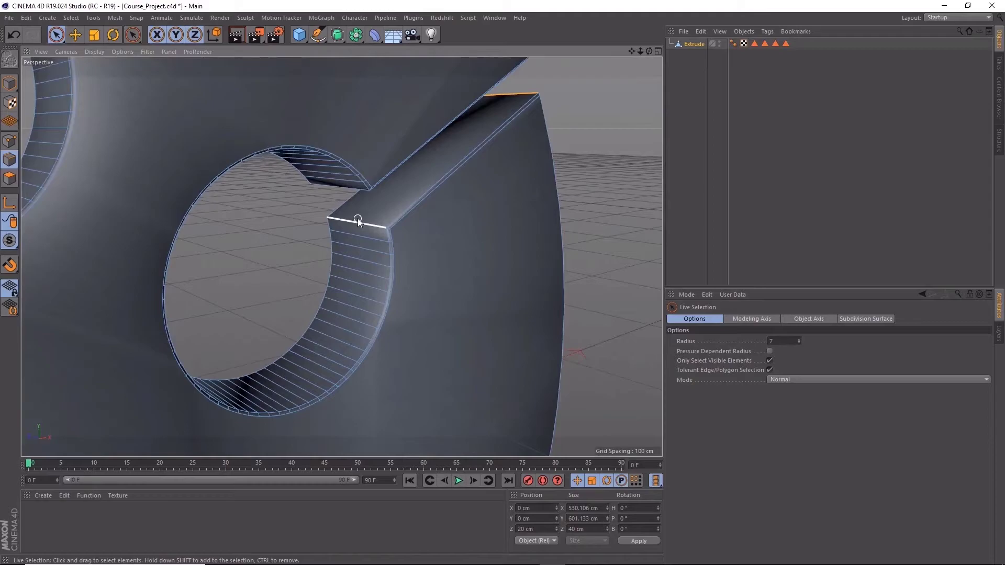
left_click(359, 226, "shift")
- Add the short diagonal corner edge, leaving the long slot edge unselected, and review the selection
left_click_drag(392, 221, 350, 173, "alt")
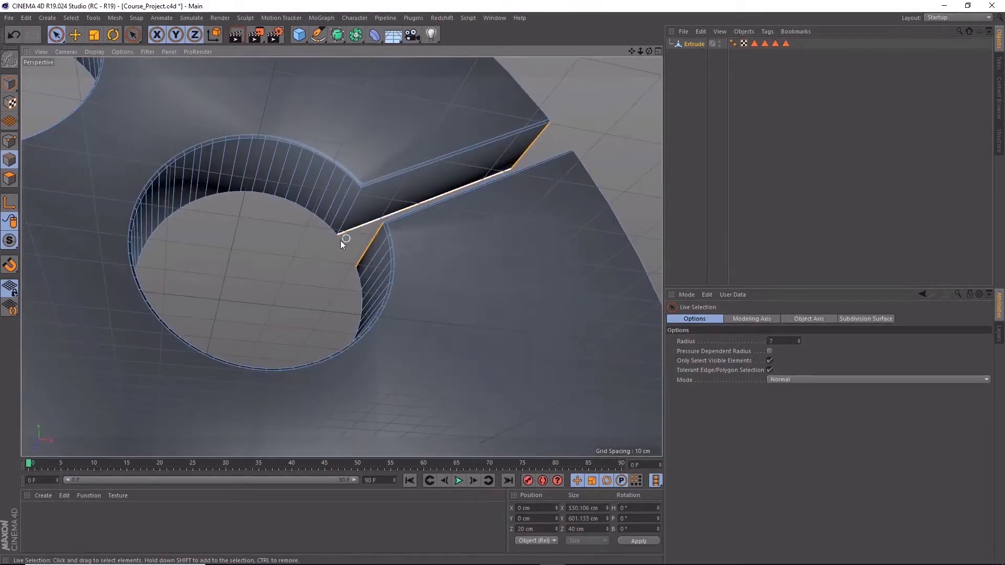
left_click_drag(428, 187, 423, 242, "alt")
middle_click_drag(438, 200, 437, 263, "alt")
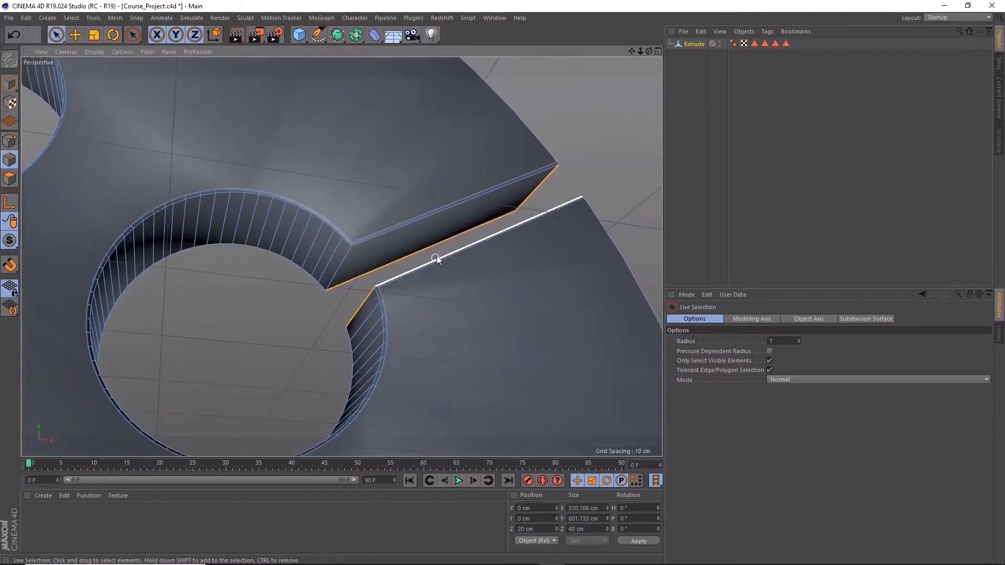
left_click(449, 238, "shift")
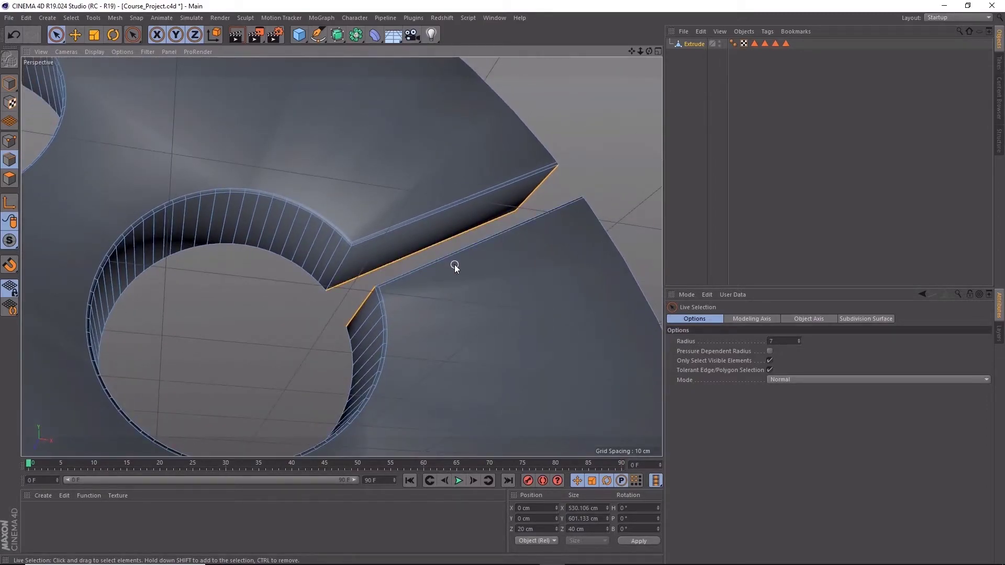
left_click(435, 245, "ctrl")
scroll(324, 299, "up", 2)
scroll(335, 290, "up", 2)
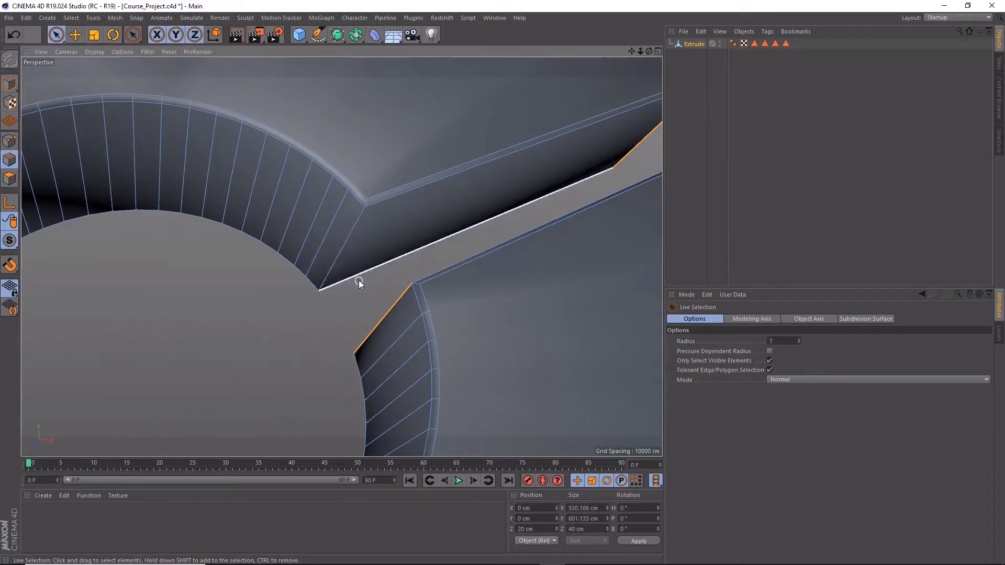
left_click(321, 292, "shift")
scroll(350, 304, "up", 3)
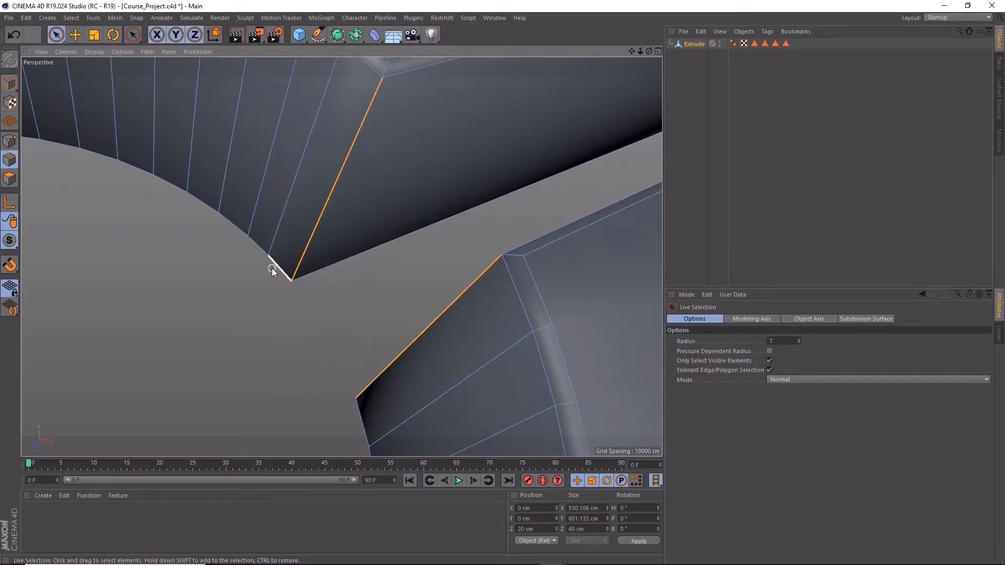
scroll(328, 316, "down", 2)
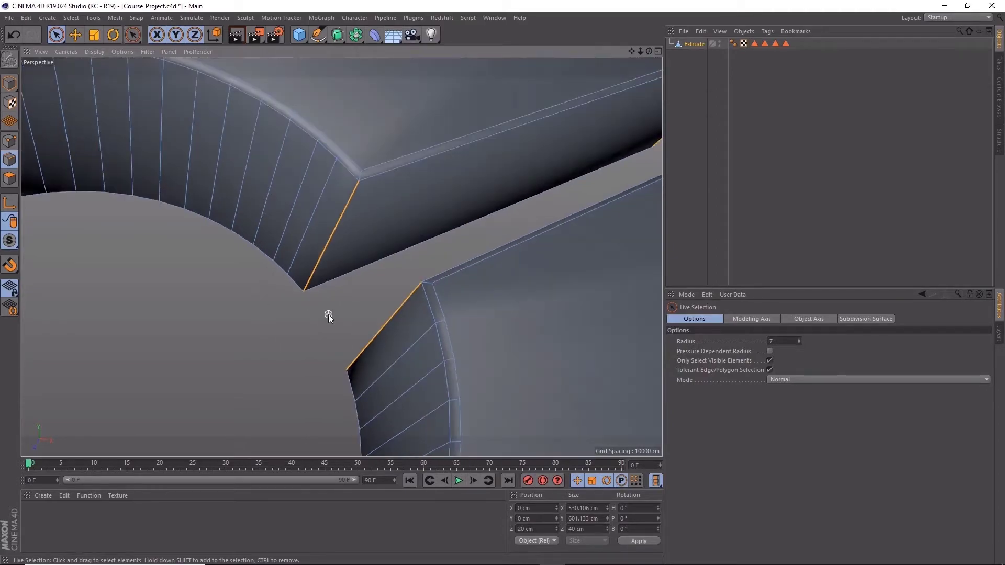
scroll(328, 314, "down", 3)
mouse_move(414, 260)
left_mouse_down("alt")
mouse_move(379, 341)
mouse_move(296, 336)
mouse_move(269, 284)
mouse_move(467, 386)
mouse_move(258, 229)
mouse_move(320, 284)
mouse_move(354, 228)
mouse_move(316, 192)
mouse_move(316, 291)
mouse_move(254, 270)
mouse_move(408, 263)
mouse_move(407, 293)
left_mouse_up("alt")
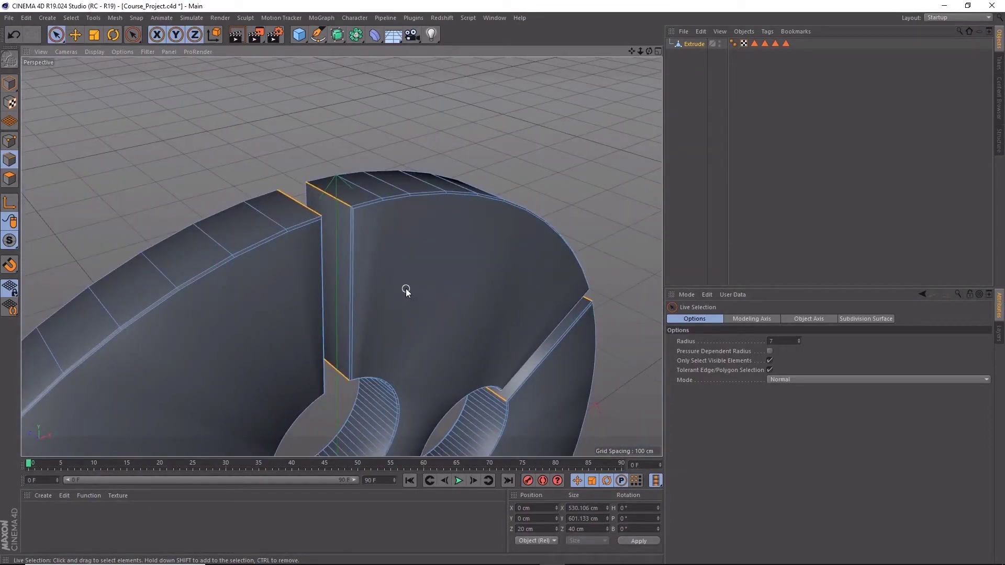
- Apply Bevel from the context menu, dragging to chamfer the selected slot edges
right_click(333, 197)
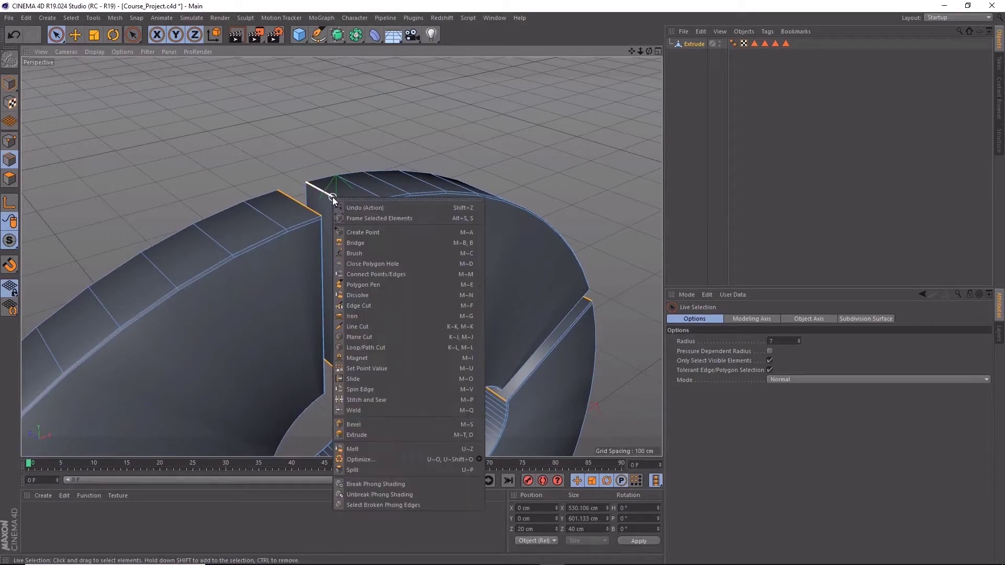
left_click(412, 425)
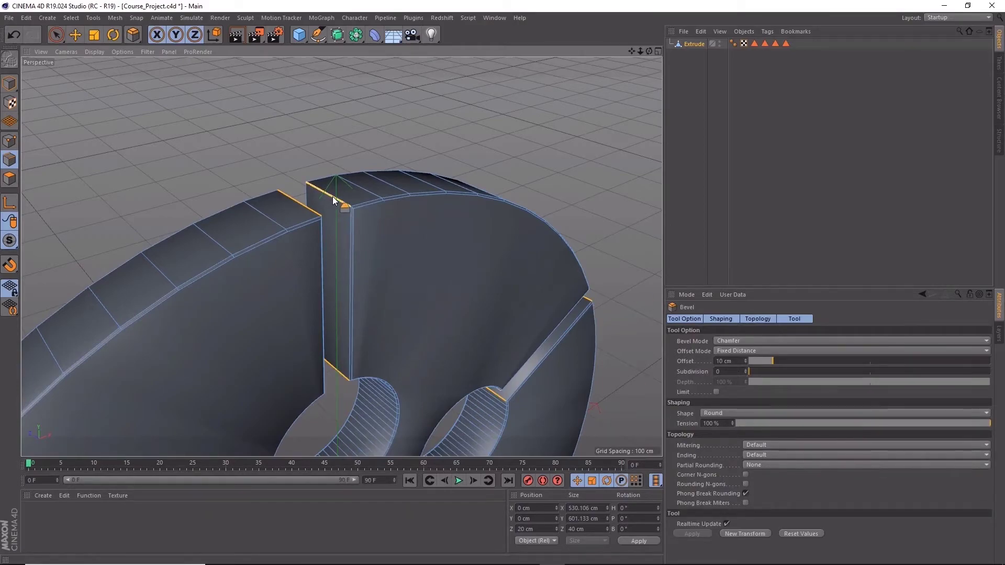
left_click_drag(333, 198, 336, 188)
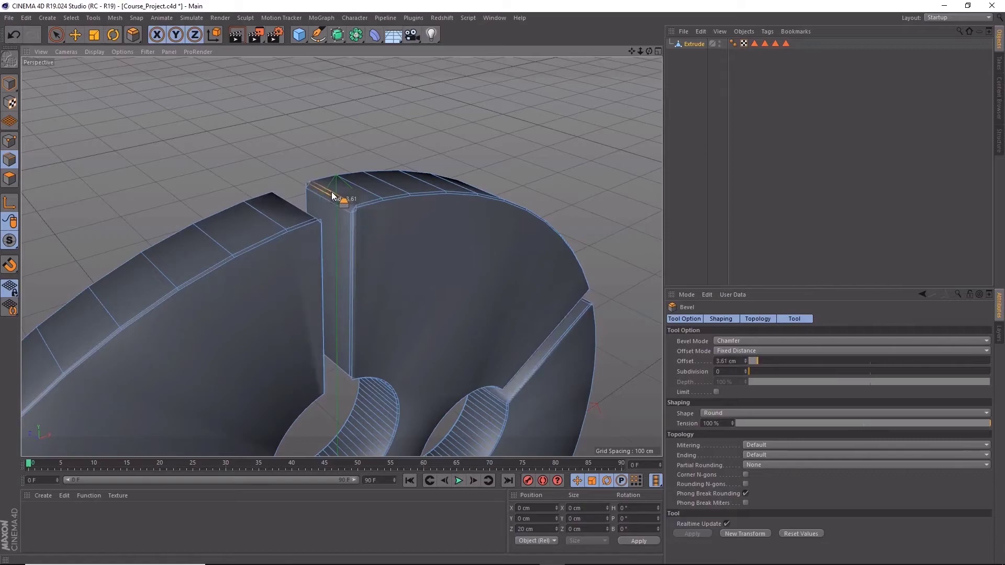
scroll(335, 188, "up", 5)
scroll(336, 188, "up", 4)
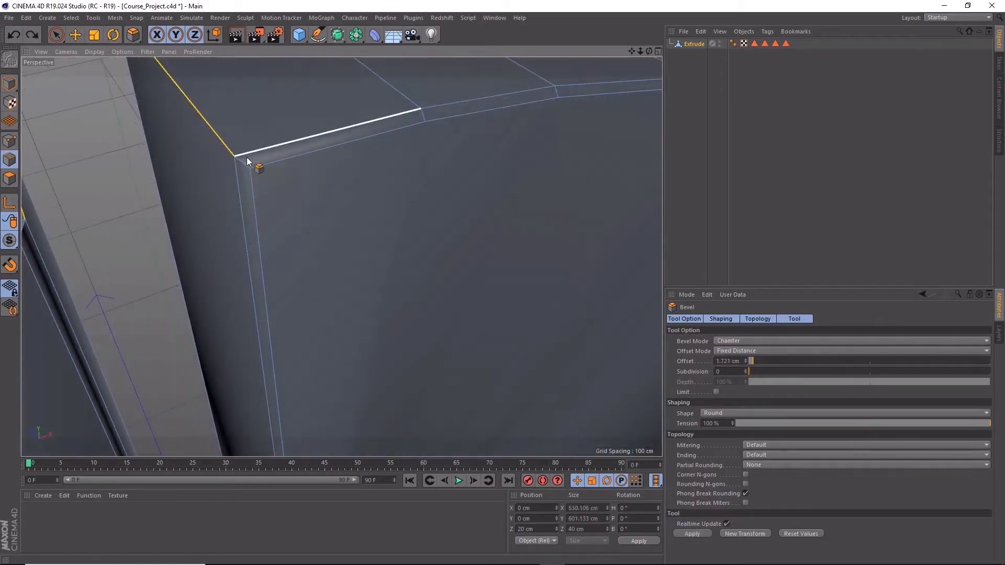
scroll(344, 209, "down", 3)
scroll(365, 215, "up", 5)
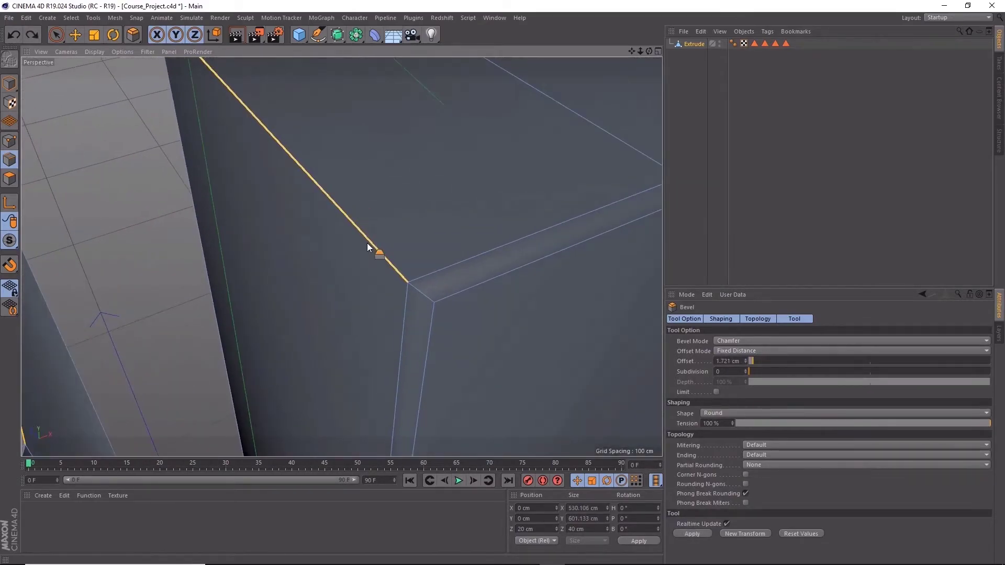
left_click_drag(368, 241, 370, 222)
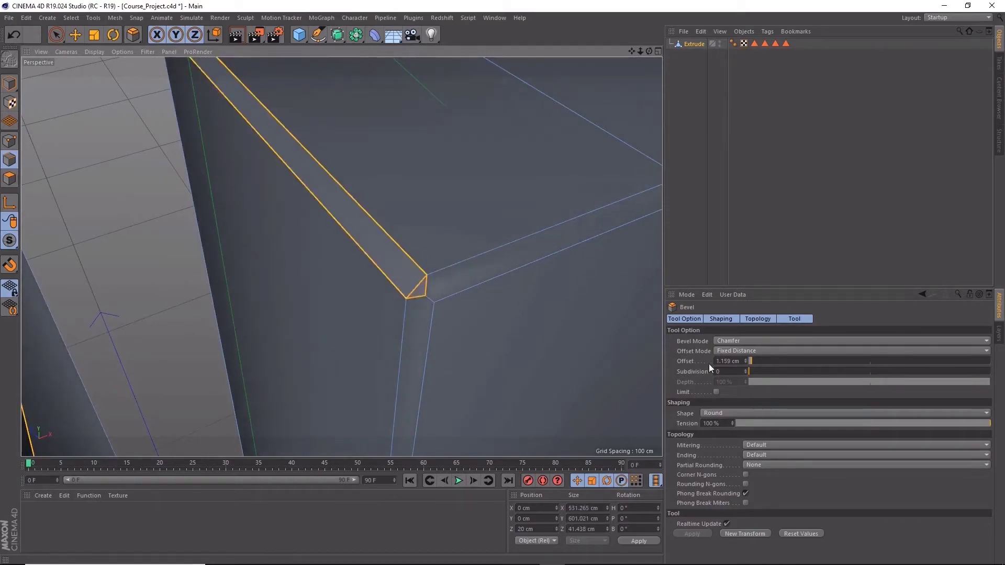
- Set the bevel Offset to 1.5 cm and Subdivision to 2
left_click(727, 361)
type("1")
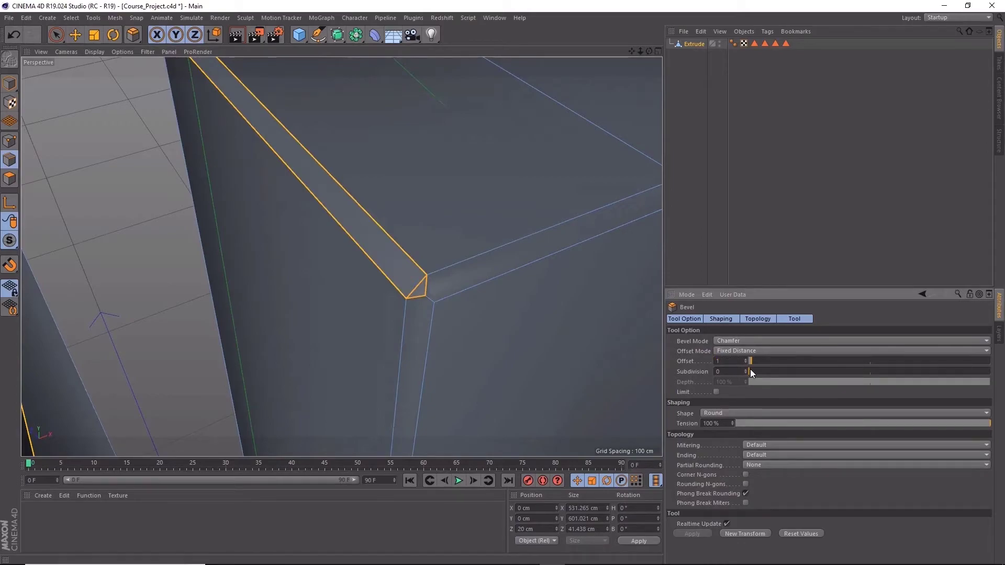
key("Return")
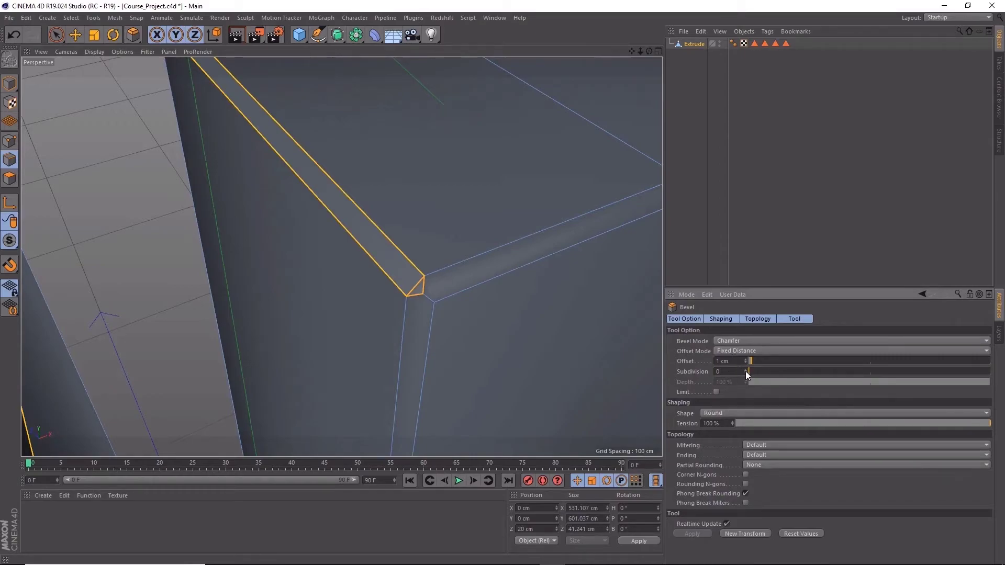
left_click(745, 369)
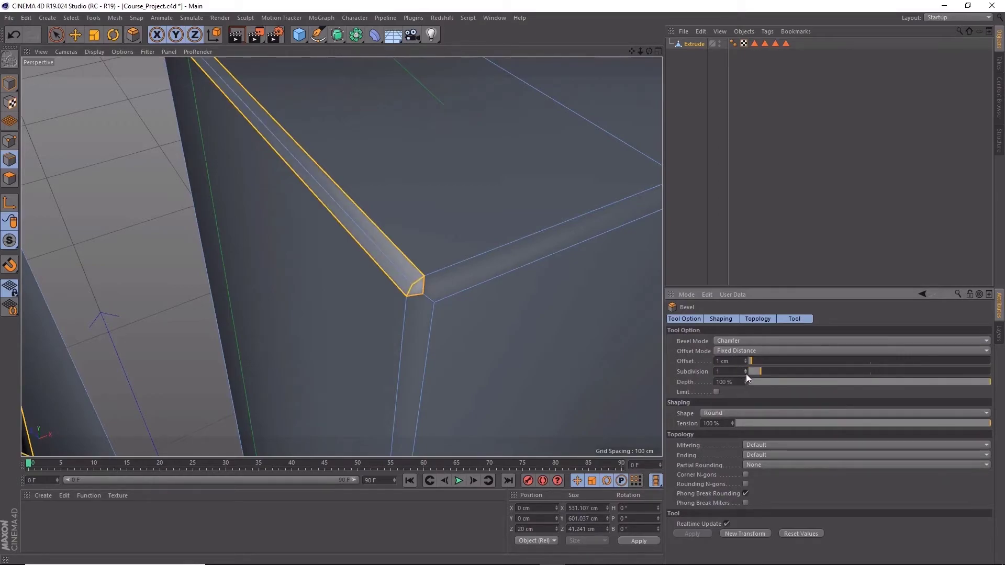
left_click(746, 370)
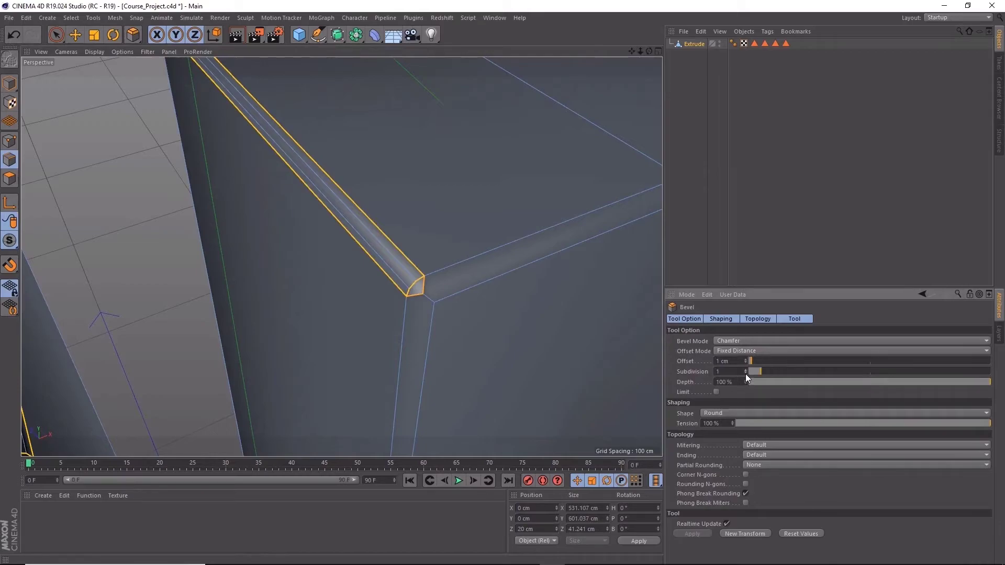
left_click(746, 369)
mouse_move(376, 285)
left_mouse_down("alt")
mouse_move(340, 184)
mouse_move(265, 237)
mouse_move(323, 250)
mouse_move(363, 241)
left_mouse_up("alt")
left_click(739, 360)
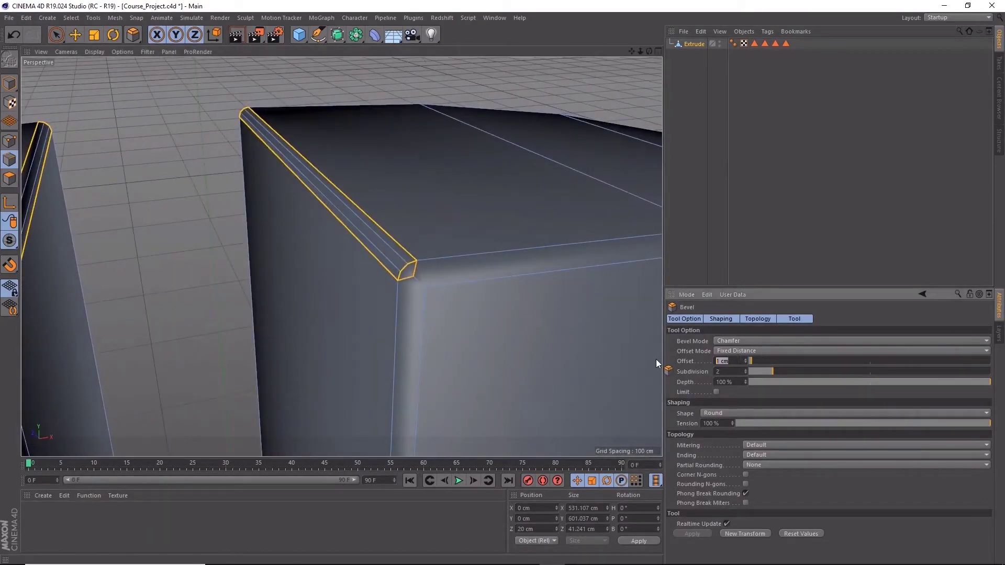
type("2")
key("Return")
key("Return")
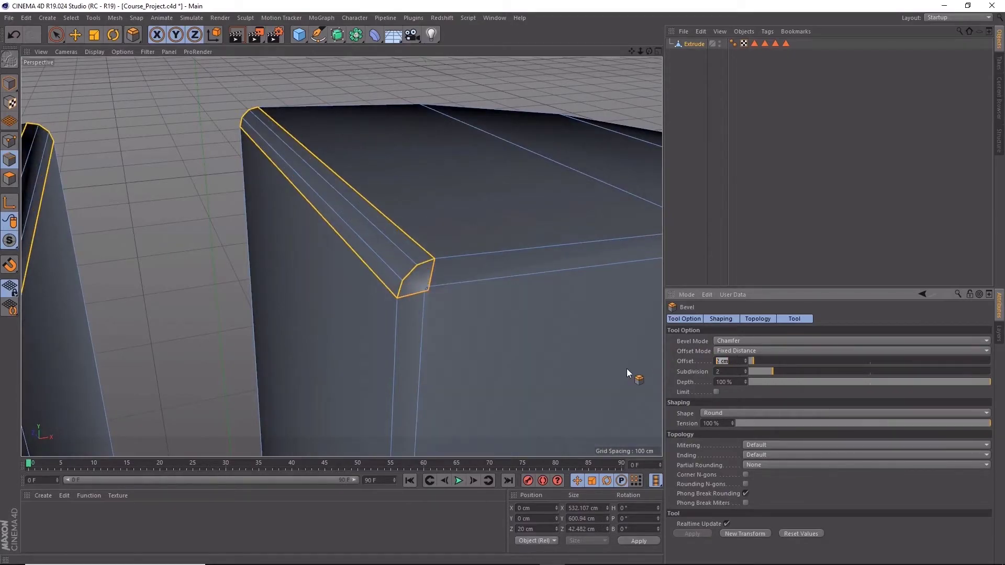
type("1.")
type("5")
key("Return")
- Orbit and zoom around the slots to inspect the rounded bevelled edges
mouse_move(388, 233)
left_mouse_down("alt")
mouse_move(453, 275)
mouse_move(495, 251)
mouse_move(353, 239)
mouse_move(325, 212)
left_mouse_up("alt")
scroll(353, 239, "down", 5)
scroll(324, 211, "up", 5)
mouse_move(379, 231)
left_mouse_down("alt")
mouse_move(370, 278)
mouse_move(231, 322)
mouse_move(288, 291)
mouse_move(337, 276)
mouse_move(346, 283)
mouse_move(401, 209)
mouse_move(356, 291)
left_mouse_up("alt")
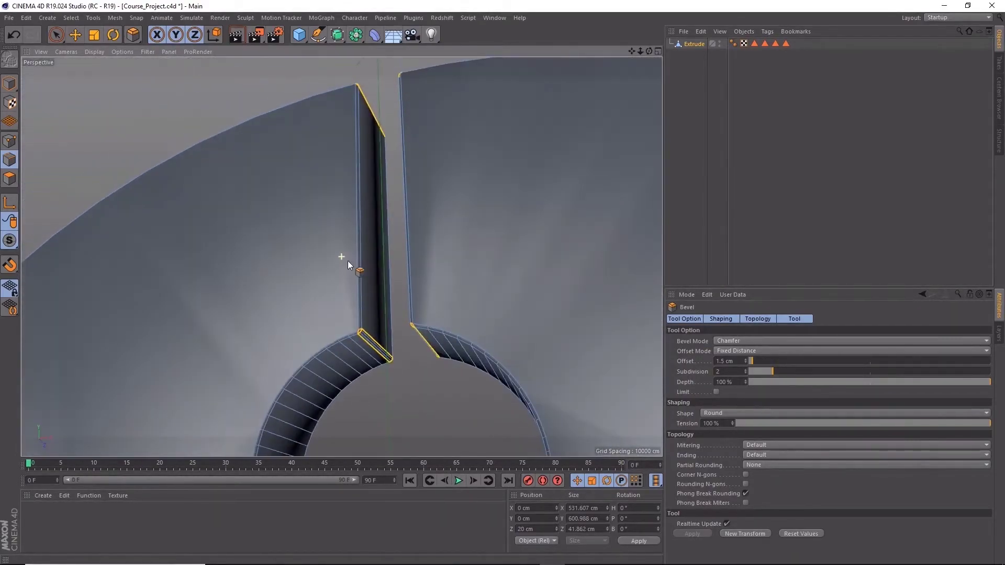
scroll(395, 358, "up", 3)
scroll(392, 350, "up", 3)
mouse_move(393, 351)
left_mouse_down("alt")
mouse_move(454, 349)
mouse_move(477, 337)
mouse_move(454, 307)
mouse_move(397, 320)
mouse_move(397, 348)
left_mouse_up("alt")
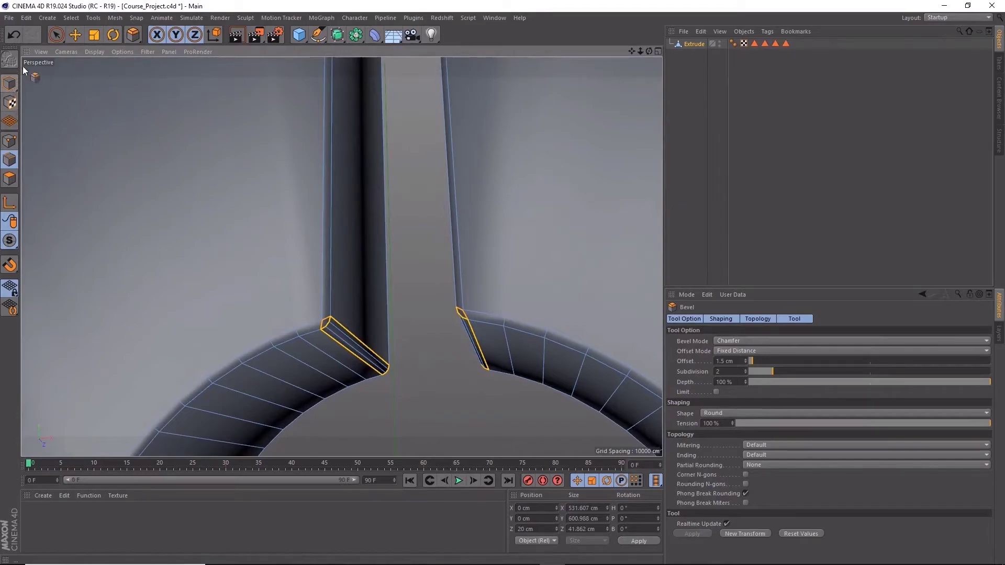
- Return to object mode, deselect the Extrude disc, and zoom out to view the whole disc
left_click(10, 85)
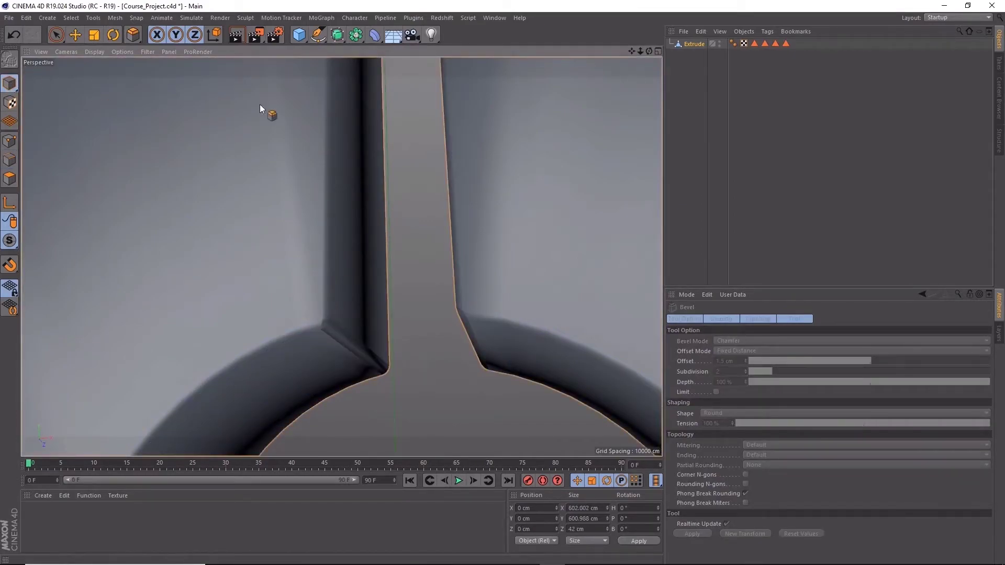
left_click(51, 38)
left_click(419, 222)
scroll(415, 222, "down", 3)
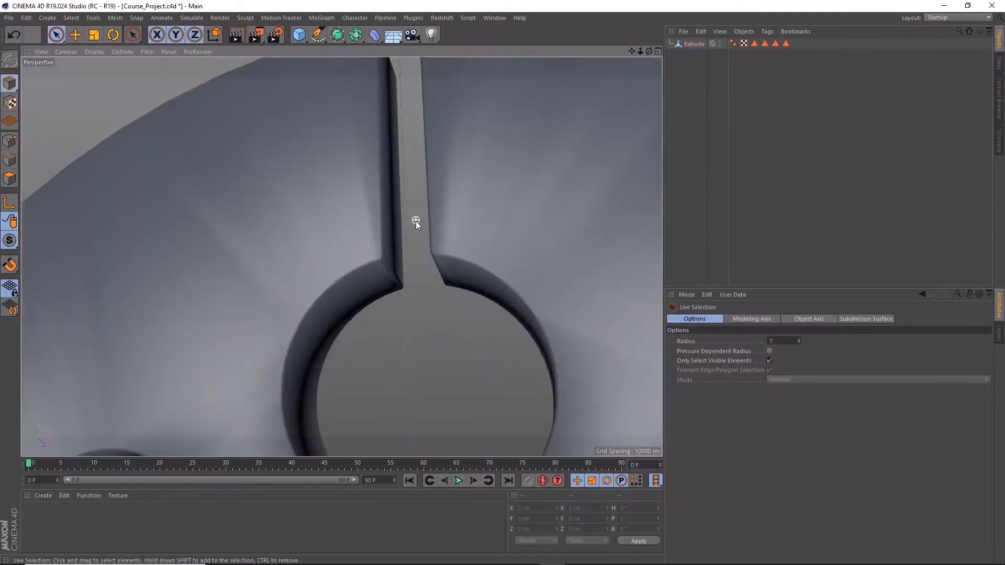
scroll(415, 222, "down", 3)
scroll(416, 224, "down", 3)
scroll(416, 225, "down", 2)
mouse_move(410, 230)
left_mouse_down("alt")
mouse_move(494, 284)
mouse_move(457, 325)
mouse_move(398, 320)
mouse_move(263, 259)
mouse_move(281, 267)
mouse_move(397, 240)
left_mouse_up("alt")
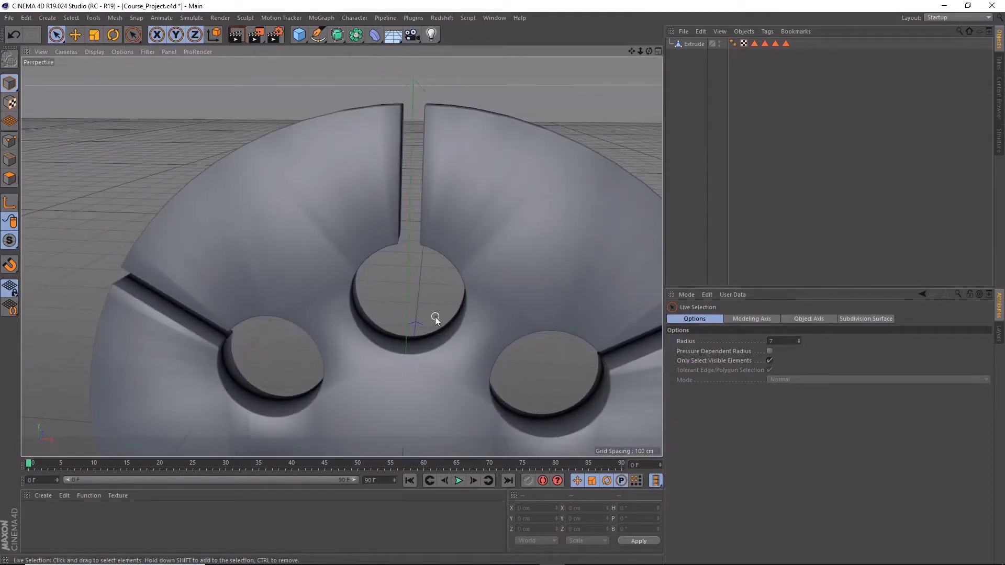
mouse_move(498, 254)
left_mouse_down("alt")
mouse_move(438, 249)
mouse_move(412, 284)
mouse_move(501, 288)
mouse_move(575, 246)
mouse_move(447, 225)
mouse_move(418, 295)
mouse_move(472, 305)
mouse_move(446, 283)
left_mouse_up("alt")
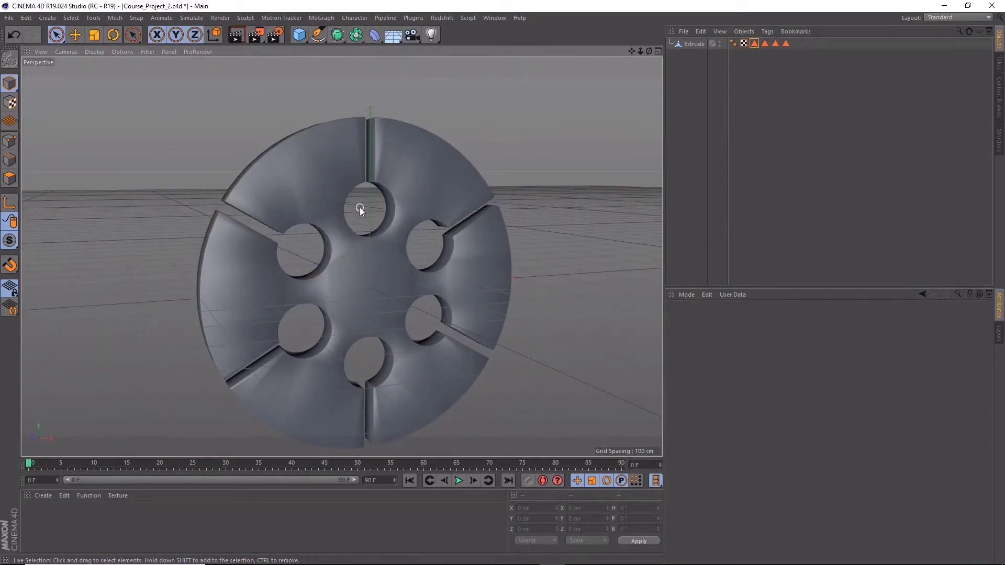
mouse_move(396, 260)
left_mouse_down("alt")
mouse_move(340, 265)
mouse_move(279, 290)
mouse_move(350, 316)
mouse_move(456, 269)
mouse_move(536, 251)
mouse_move(421, 237)
mouse_move(341, 263)
mouse_move(324, 290)
mouse_move(284, 303)
mouse_move(311, 309)
mouse_move(391, 288)
mouse_move(351, 280)
left_mouse_up("alt")
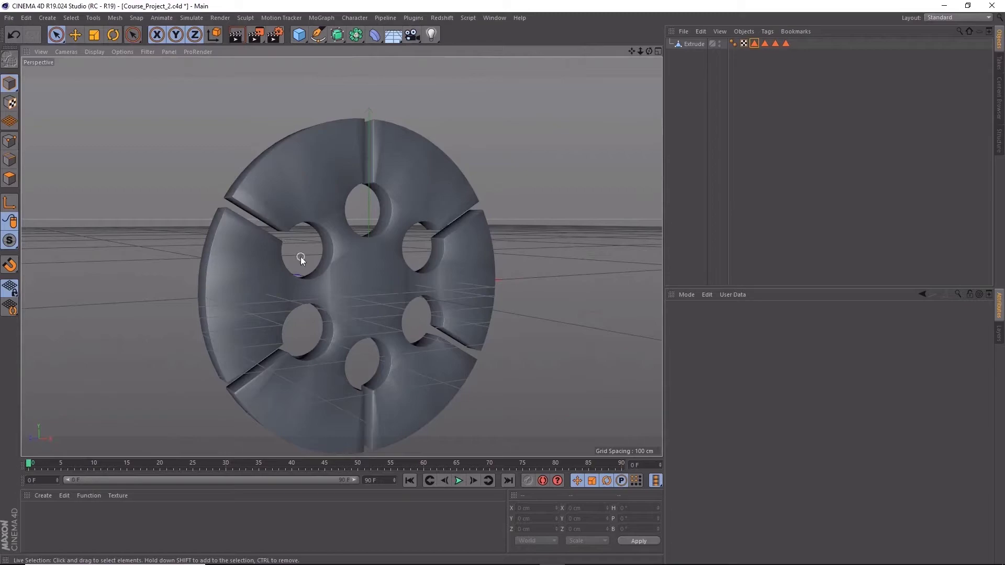
- Set the Extrude's Phong tag angle to 30° and check the shading from the side
left_click(733, 43)
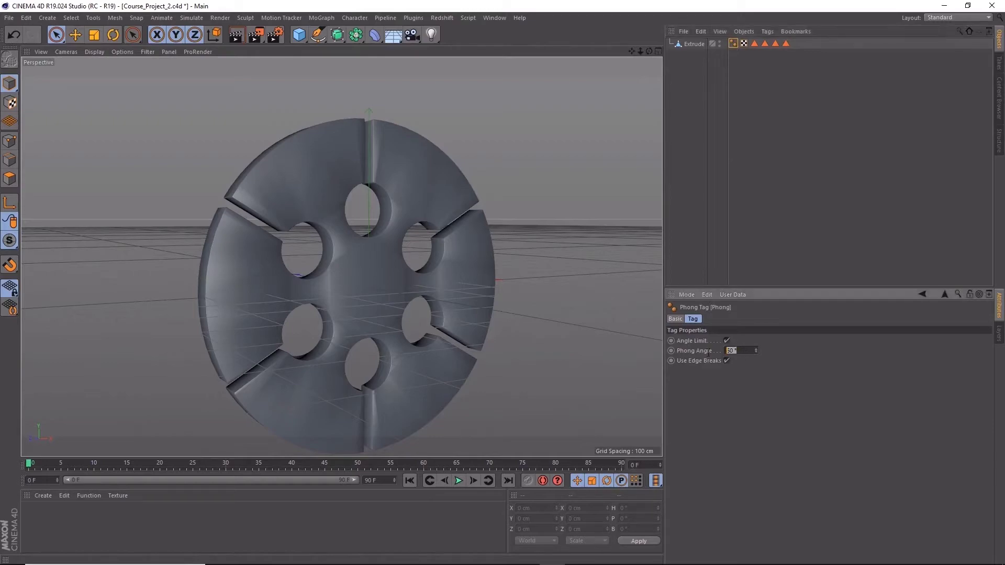
left_click_drag(756, 351, 756, 372)
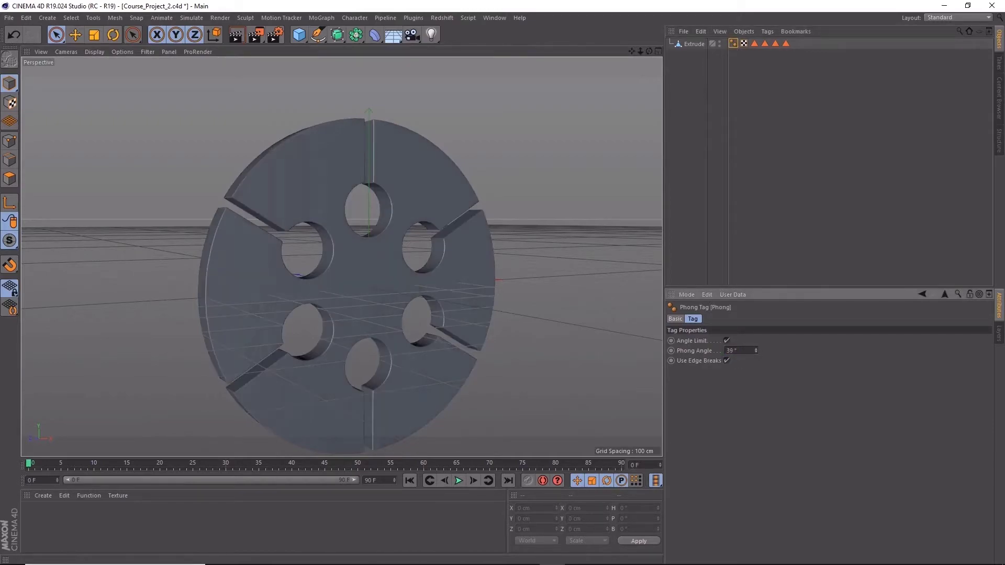
double_click(731, 350)
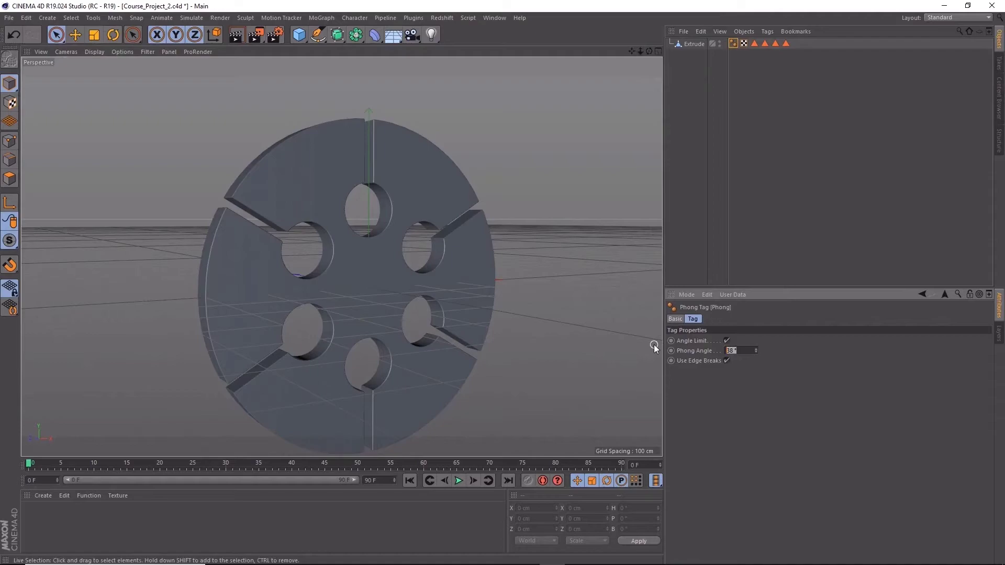
type("40")
mouse_move(338, 202)
left_mouse_down("alt")
mouse_move(341, 215)
mouse_move(312, 212)
left_mouse_up("alt")
scroll(312, 212, "up", 5)
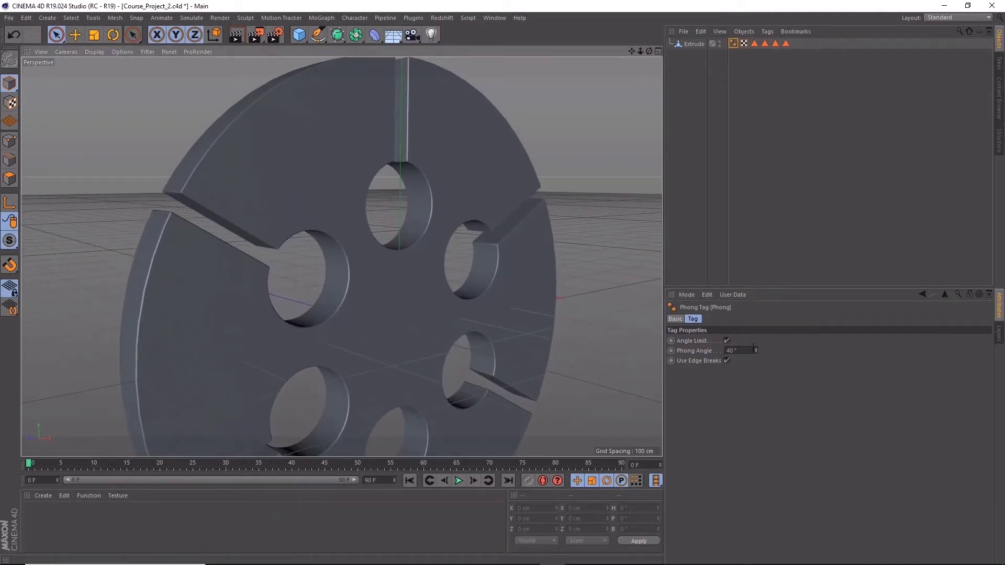
left_click_drag(756, 350, 755, 357)
double_click(738, 351)
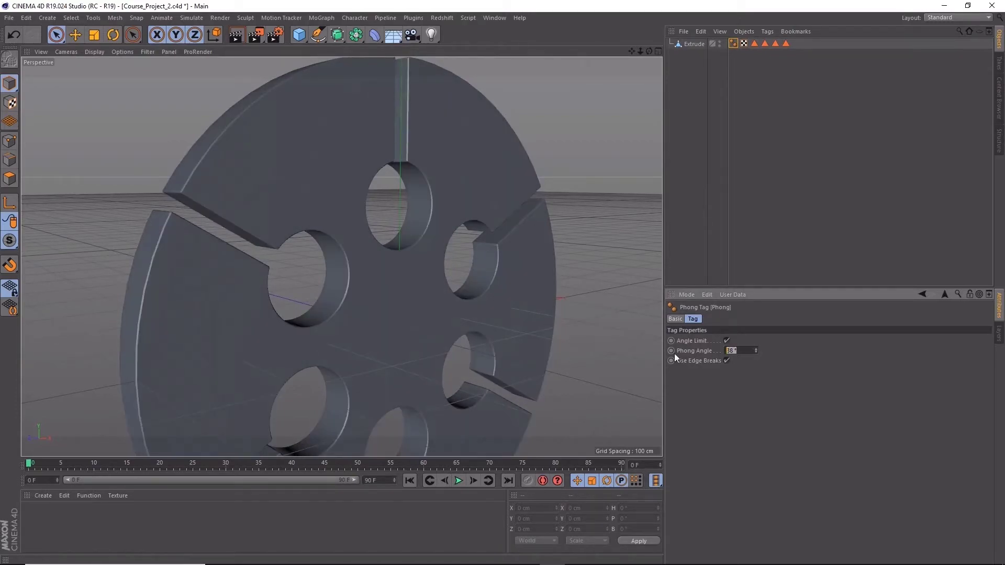
type("4")
key("BackSpace")
type("30")
key("Return")
mouse_move(229, 243)
left_mouse_down("alt")
mouse_move(441, 206)
mouse_move(321, 202)
mouse_move(256, 220)
mouse_move(341, 246)
mouse_move(385, 247)
mouse_move(379, 233)
left_mouse_up("alt")
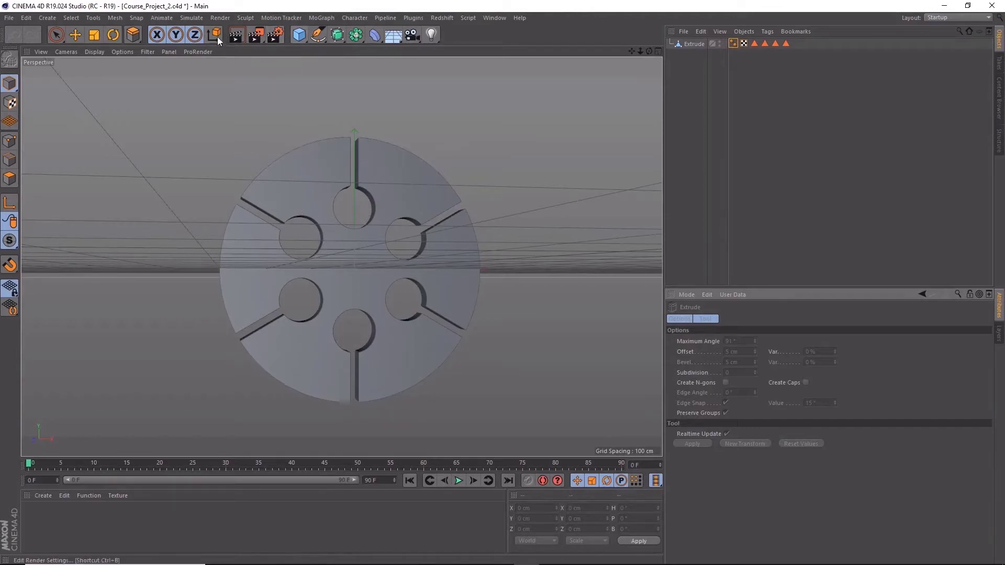
left_click(275, 37)
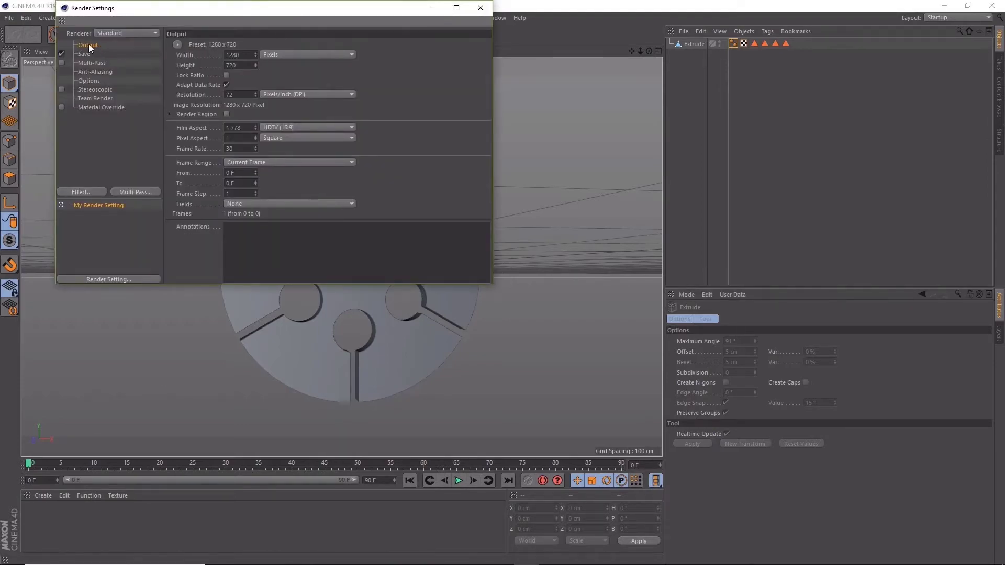
left_click(238, 149)
left_click(239, 150)
left_click(481, 9)
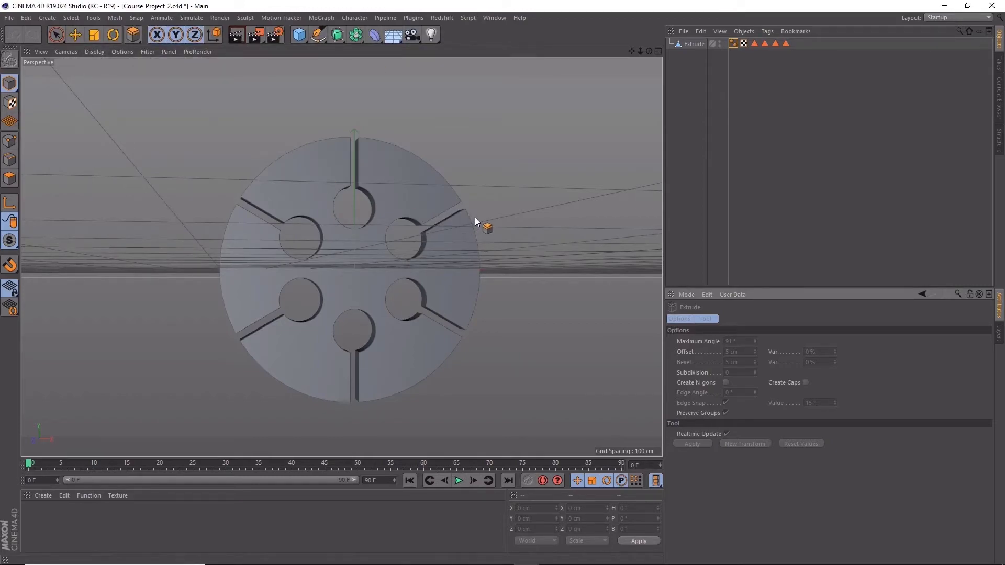
- Open Project Settings with Ctrl+D, try 24 FPS, then restore 30 FPS
key("ctrl+d")
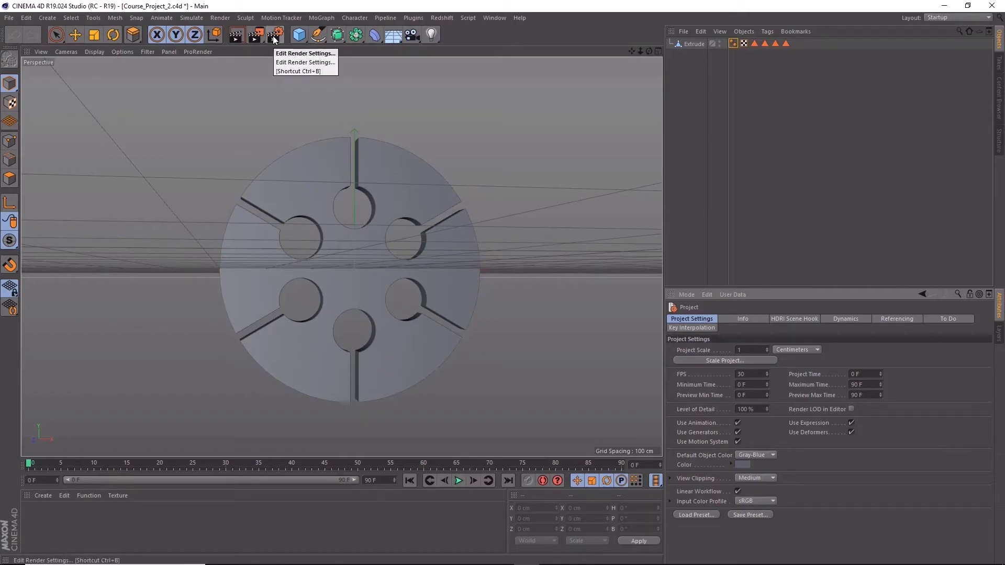
left_click_drag(272, 36, 521, 253)
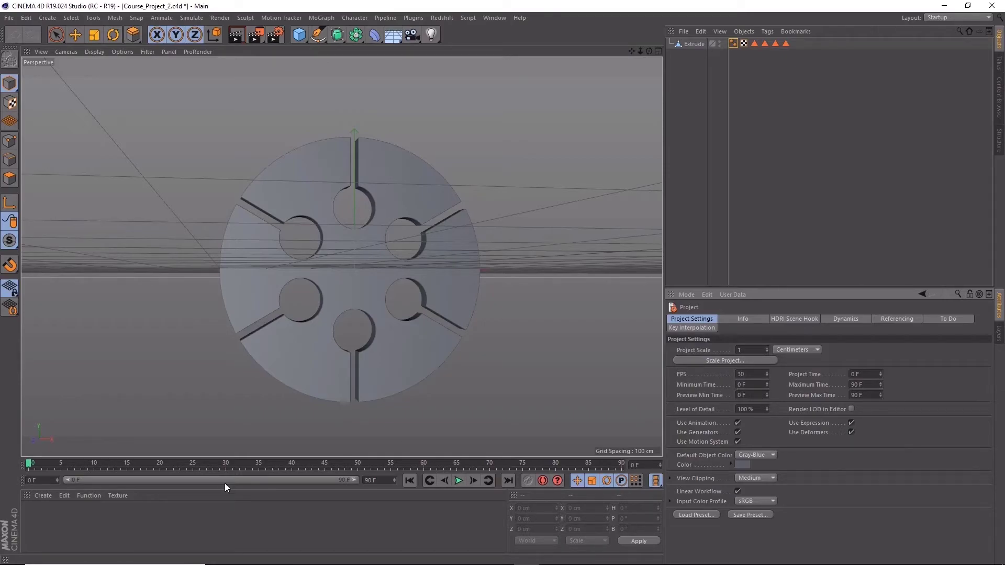
mouse_move(31, 463)
left_mouse_down()
mouse_move(109, 464)
mouse_move(29, 464)
left_mouse_up()
left_click_drag(752, 376, 702, 376)
type("24")
double_click(753, 373)
type("30")
- Switch the workspace layout to Animate
left_click(488, 20)
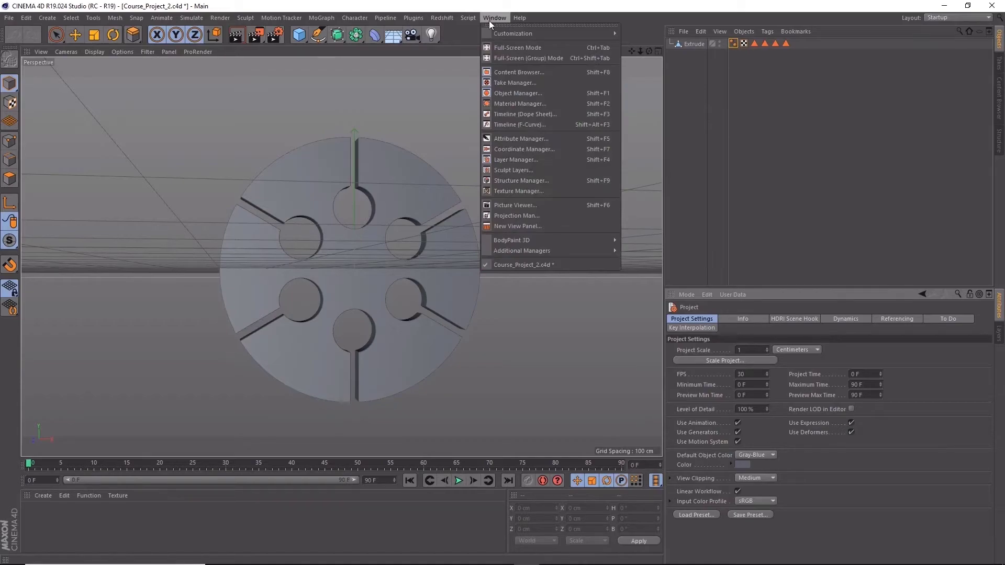
mouse_move(514, 33)
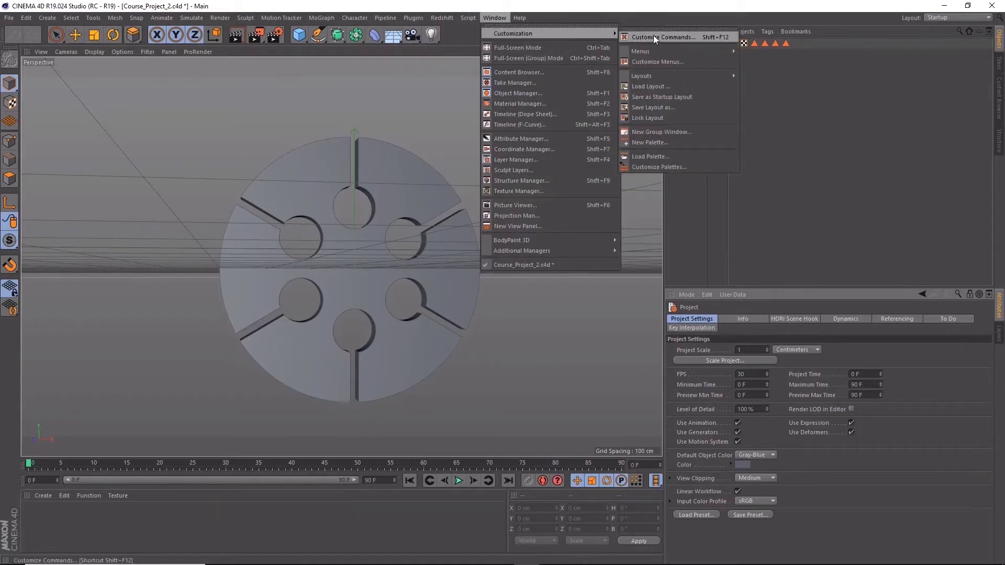
mouse_move(641, 75)
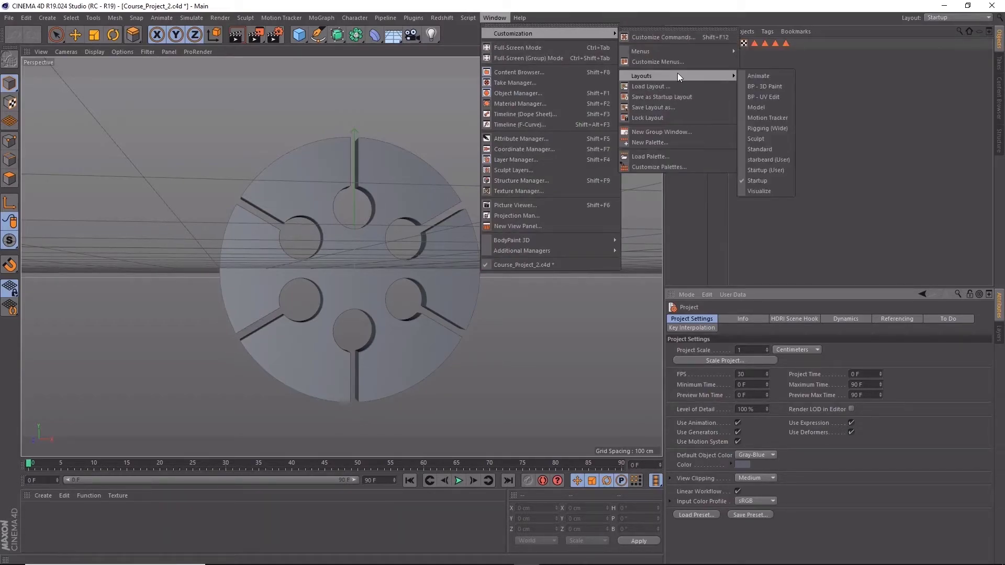
left_click(764, 78)
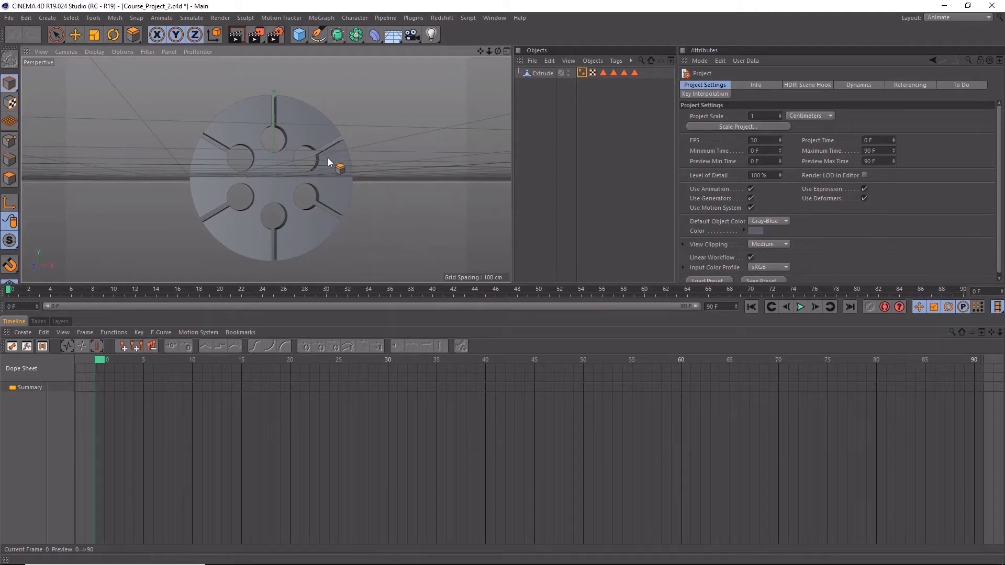
- Select Extrude, move the playhead back to frame 0, and show its Coord. values
left_click(542, 72)
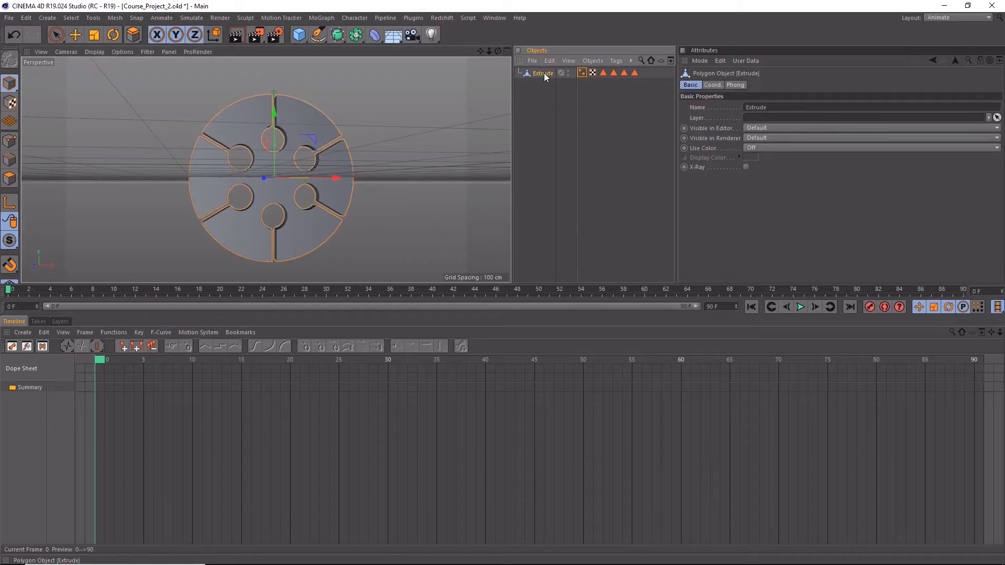
left_click_drag(544, 74, 334, 270)
left_click(242, 291)
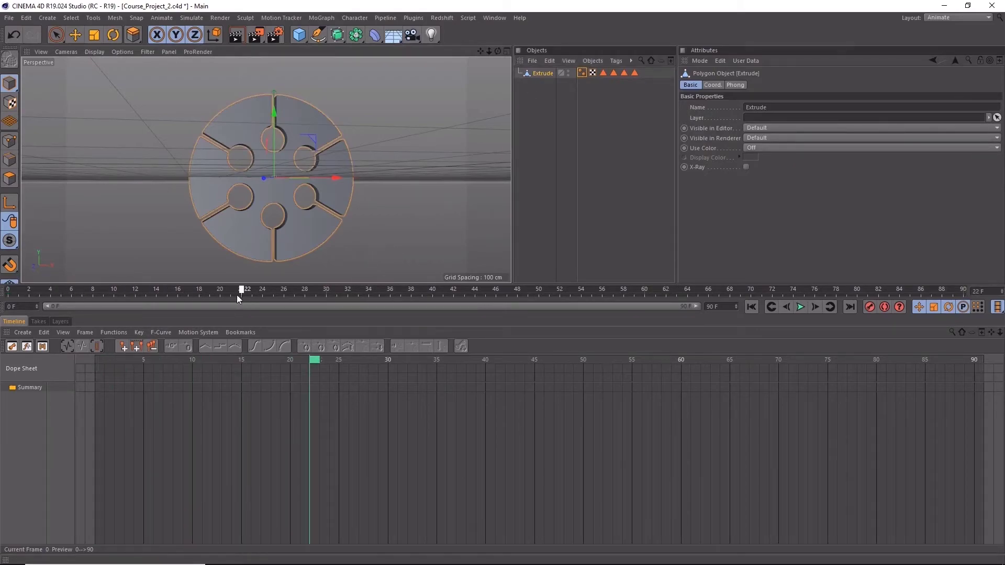
left_click_drag(237, 294, 8, 291)
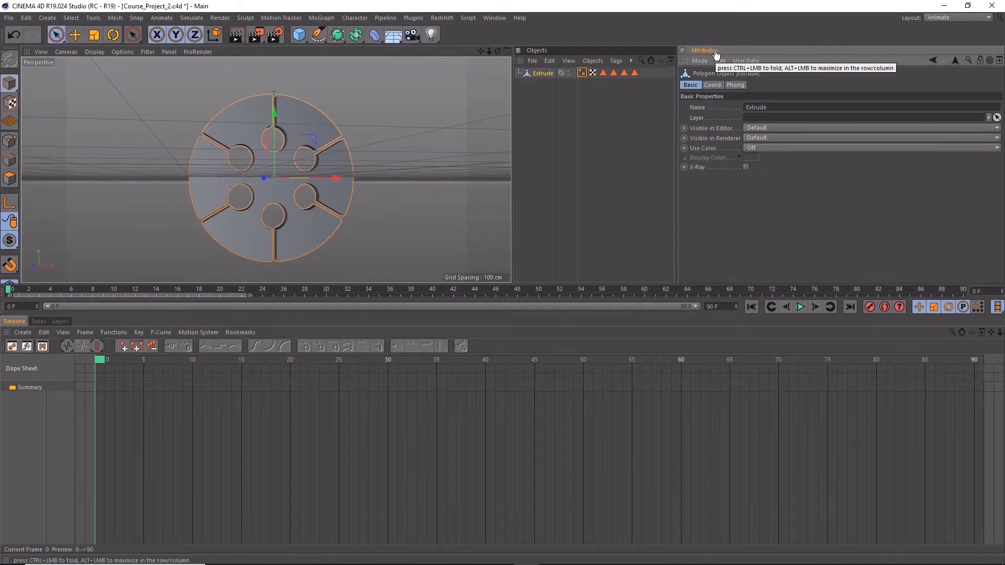
left_click(713, 85)
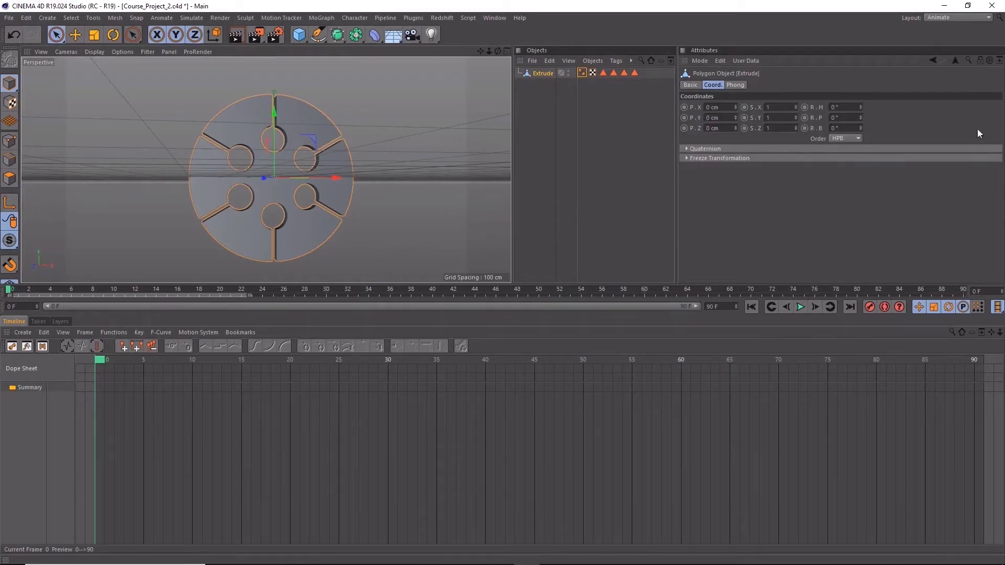
- Try a pitch rotation keyframe on Extrude, then undo it and remove the key
left_click(805, 119)
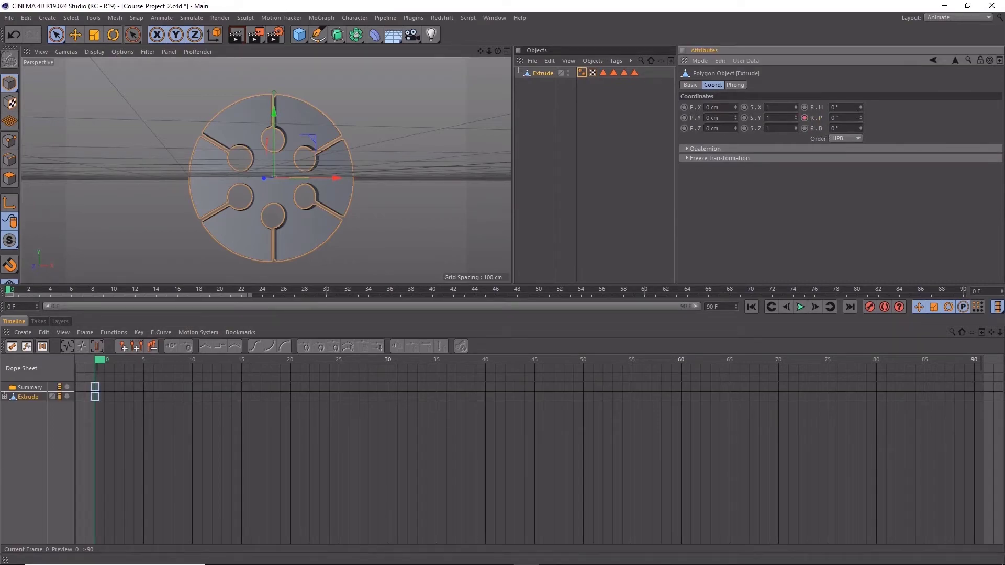
left_click_drag(861, 117, 861, 152)
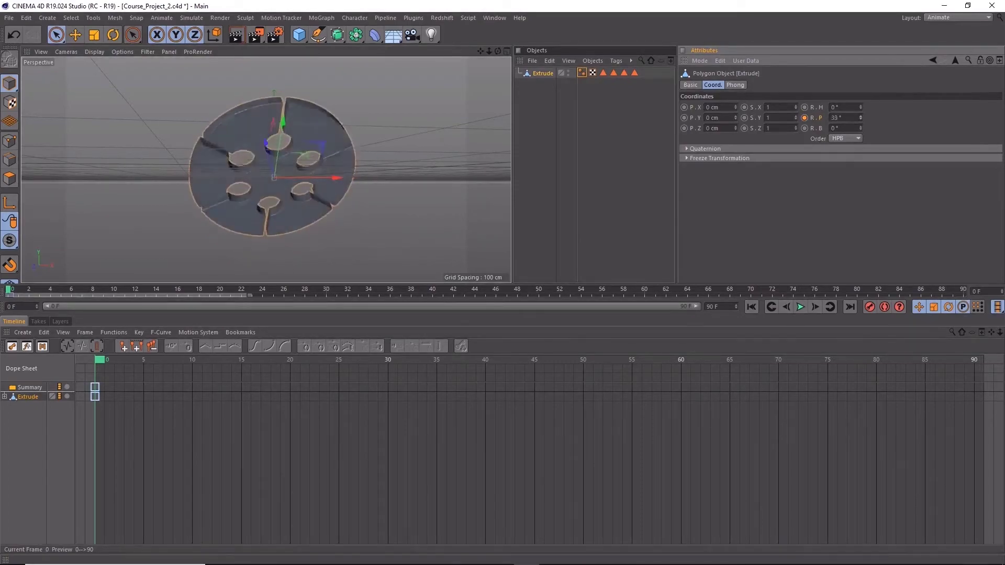
left_click_drag(860, 118, 855, 140)
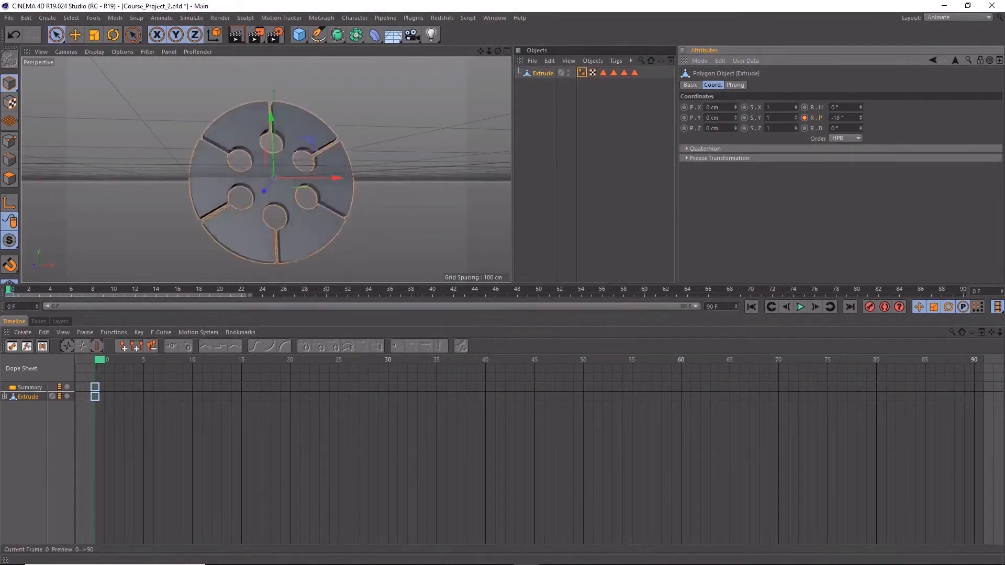
key("ctrl+z")
left_click(804, 118, "shift")
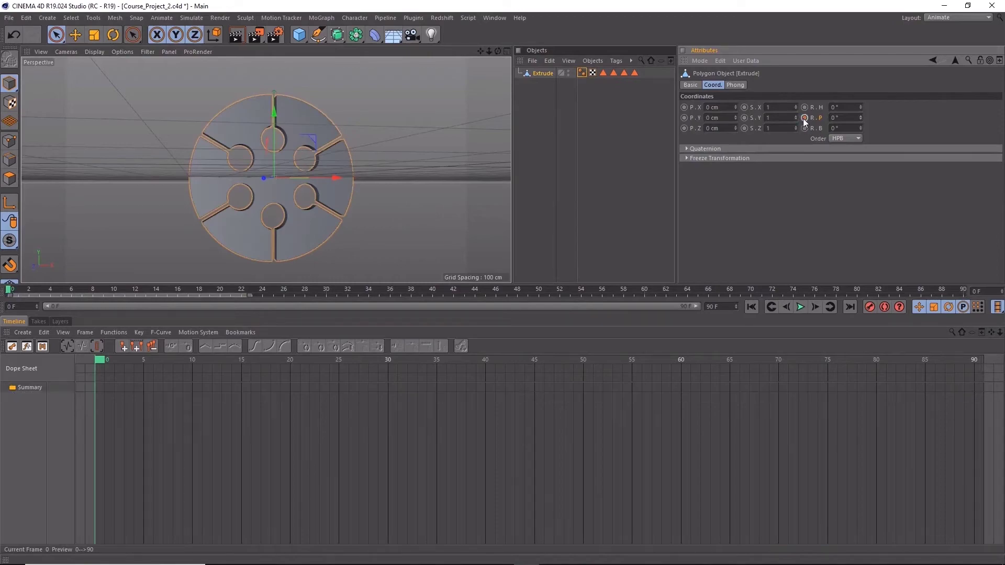
- Keyframe Extrude's bank rotation (R.B) at 0° on frame 0
left_click(804, 127, "ctrl")
left_click_drag(862, 128, 860, 168)
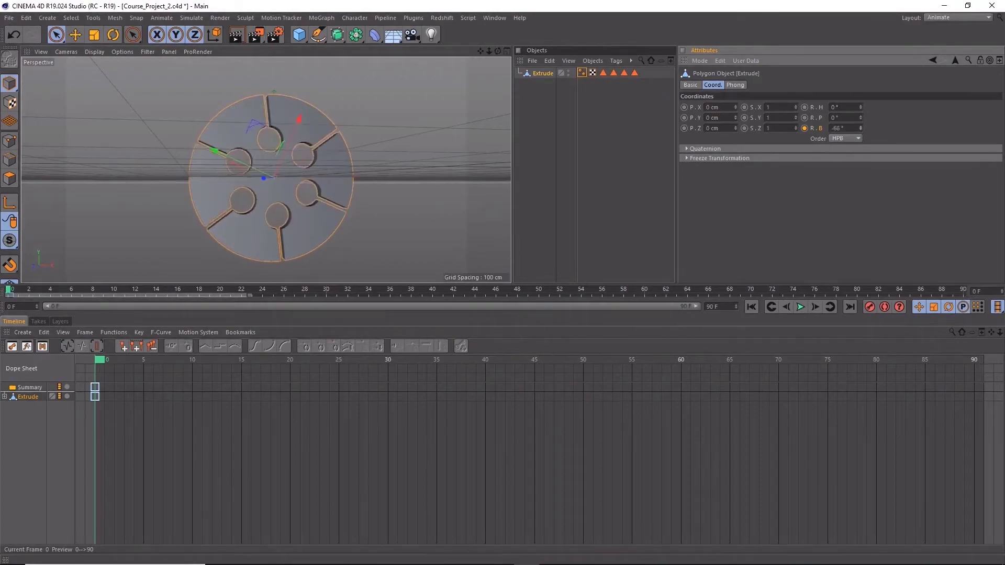
mouse_move(861, 128)
left_mouse_down()
mouse_move(860, 105)
mouse_move(861, 157)
mouse_move(861, 113)
left_mouse_up()
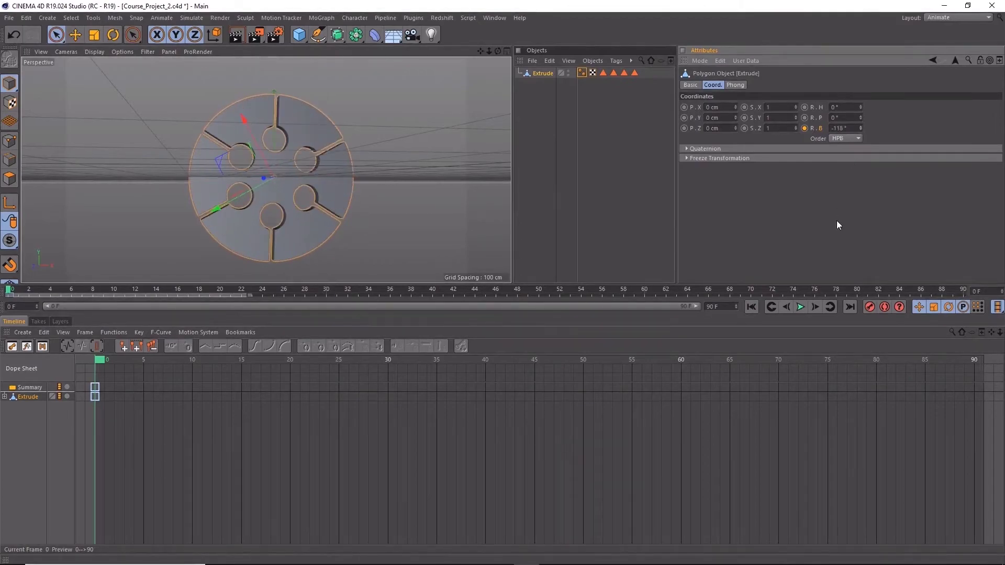
left_click(852, 128)
type("0")
key("Return")
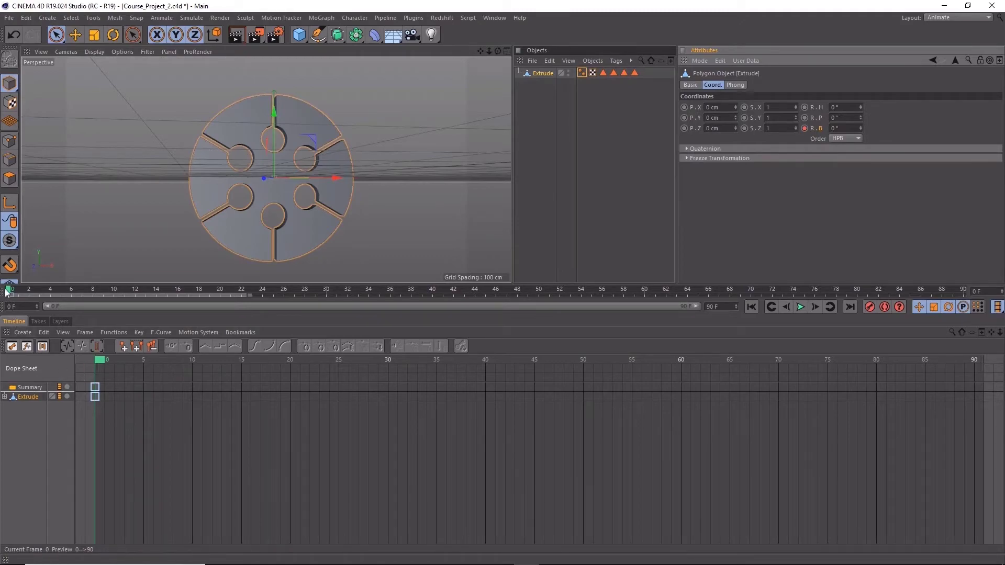
- At frame 60, set the bank rotation (R.B) to 60° and key it, then scrub to preview
mouse_move(12, 292)
left_mouse_down()
mouse_move(498, 318)
mouse_move(605, 296)
mouse_move(715, 294)
mouse_move(644, 296)
left_mouse_up()
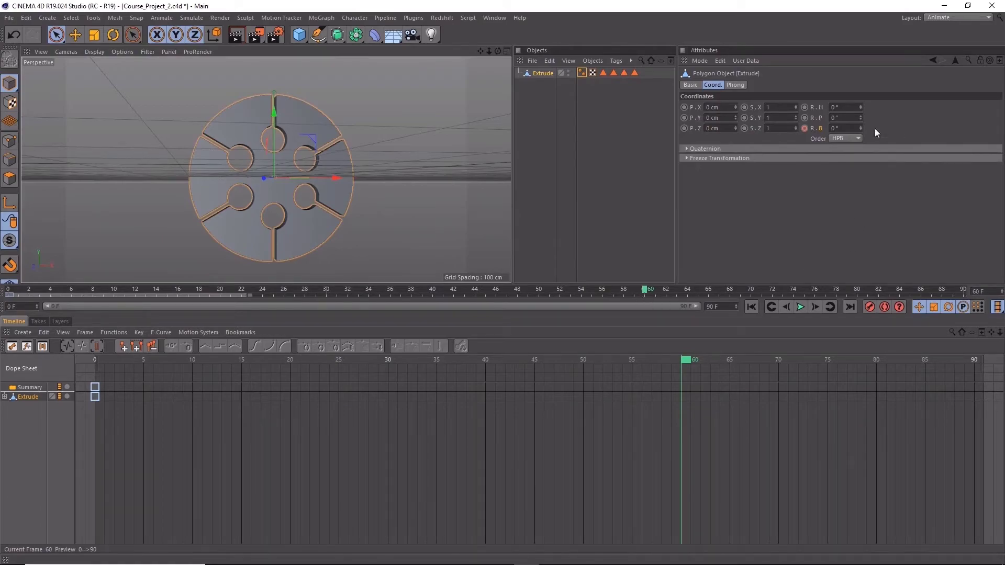
left_click(848, 129)
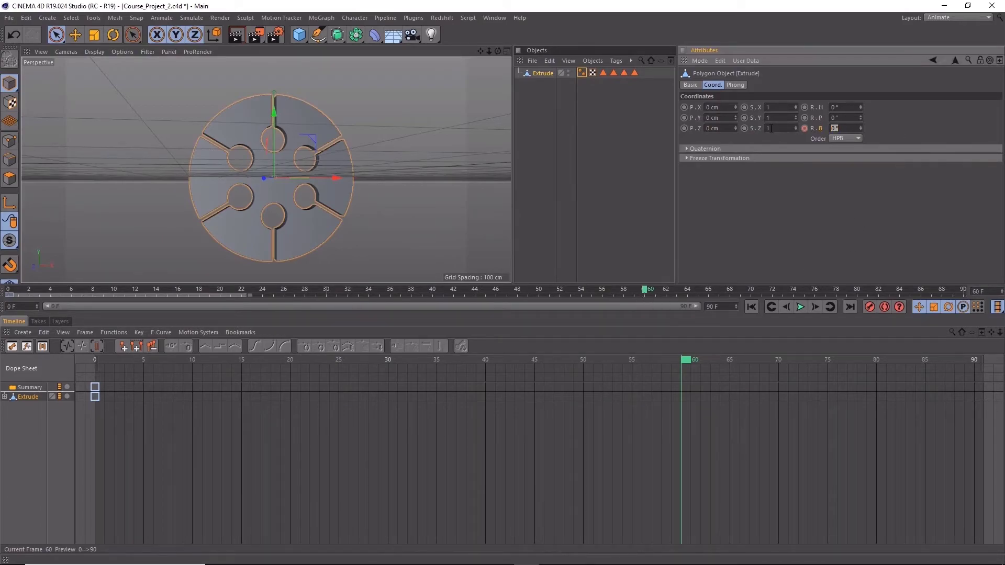
type("60")
key("Return")
left_click(804, 128)
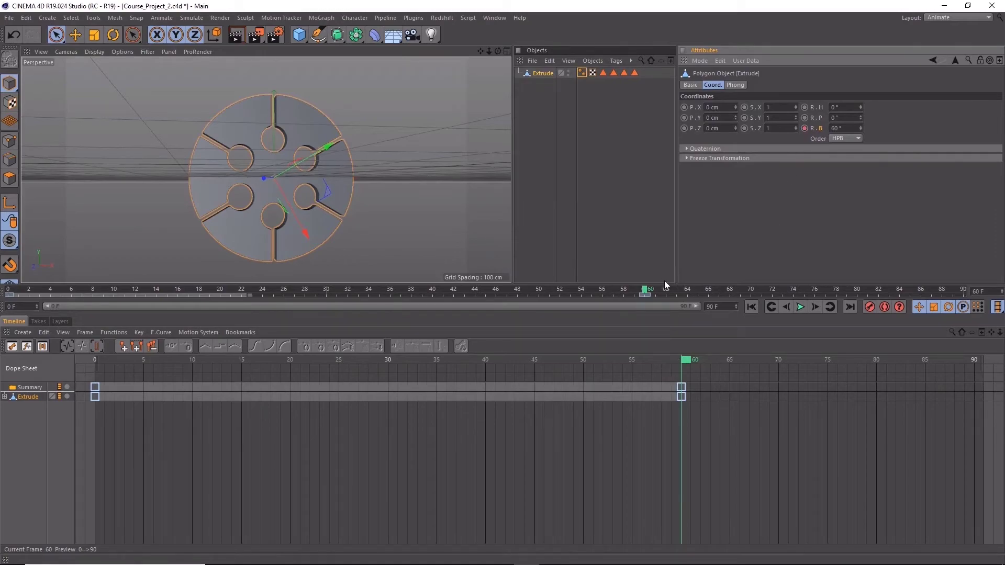
mouse_move(649, 288)
left_mouse_down()
mouse_move(8, 293)
mouse_move(643, 326)
mouse_move(26, 321)
mouse_move(642, 314)
mouse_move(135, 312)
mouse_move(96, 314)
mouse_move(568, 350)
mouse_move(1, 354)
left_mouse_up()
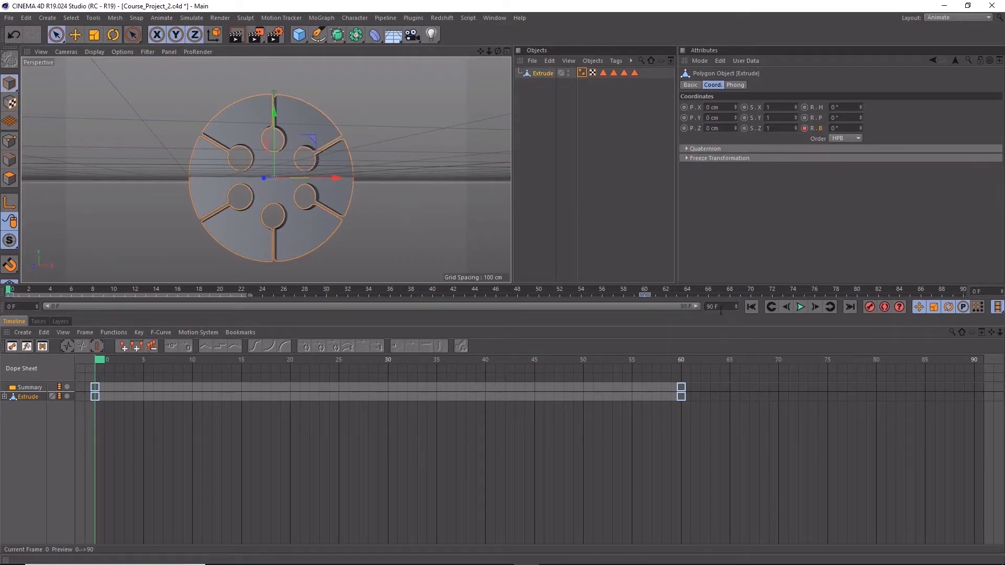
- Set the animation end frame to 360 and extend the preview range to cover it
type("30")
type("360")
key("Return")
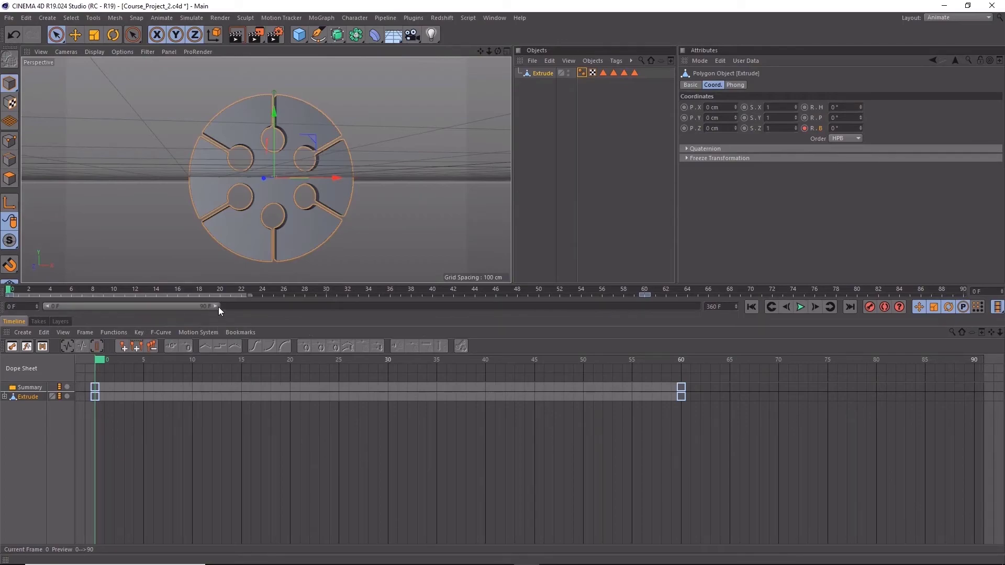
left_click_drag(216, 305, 676, 312)
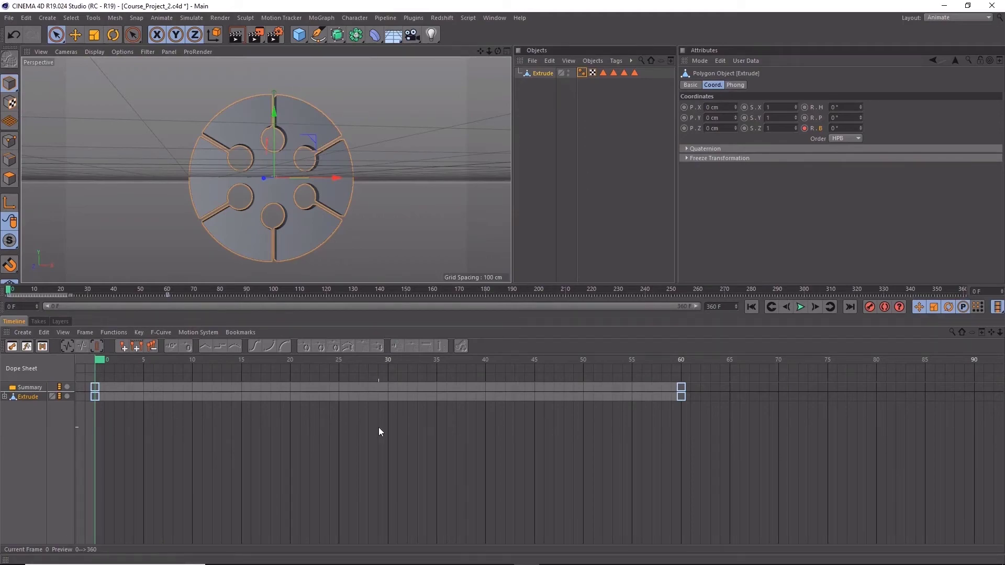
key("ctrl+z")
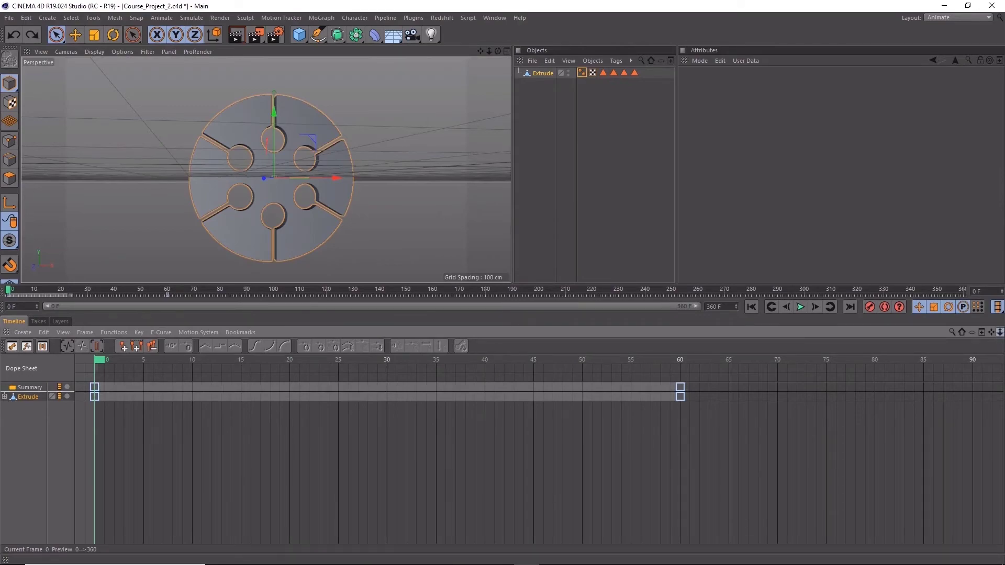
- Zoom out the Dope Sheet and move the current time from frame 60 to frame 120
left_click_drag(991, 331, 1000, 335)
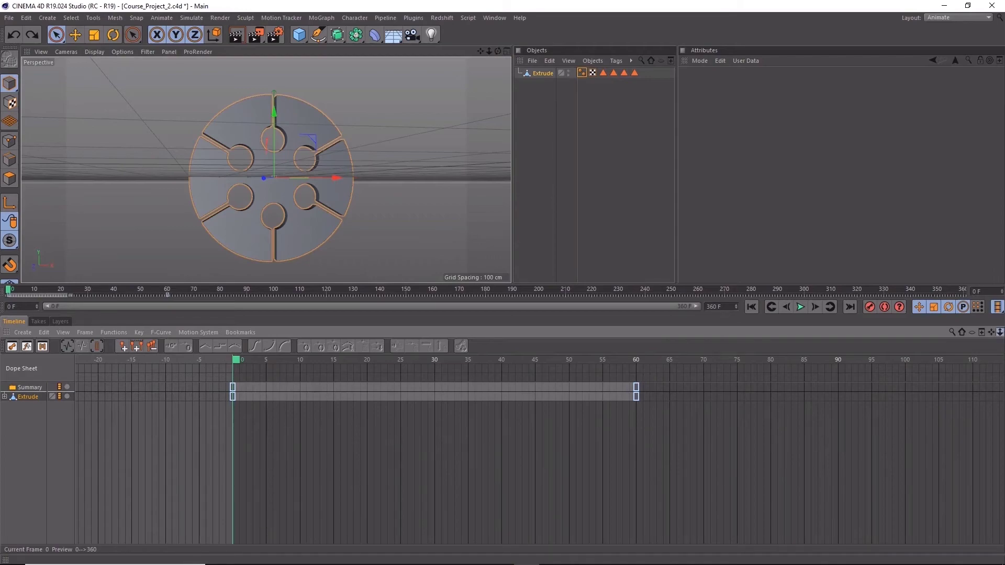
left_click_drag(1000, 335, 997, 334)
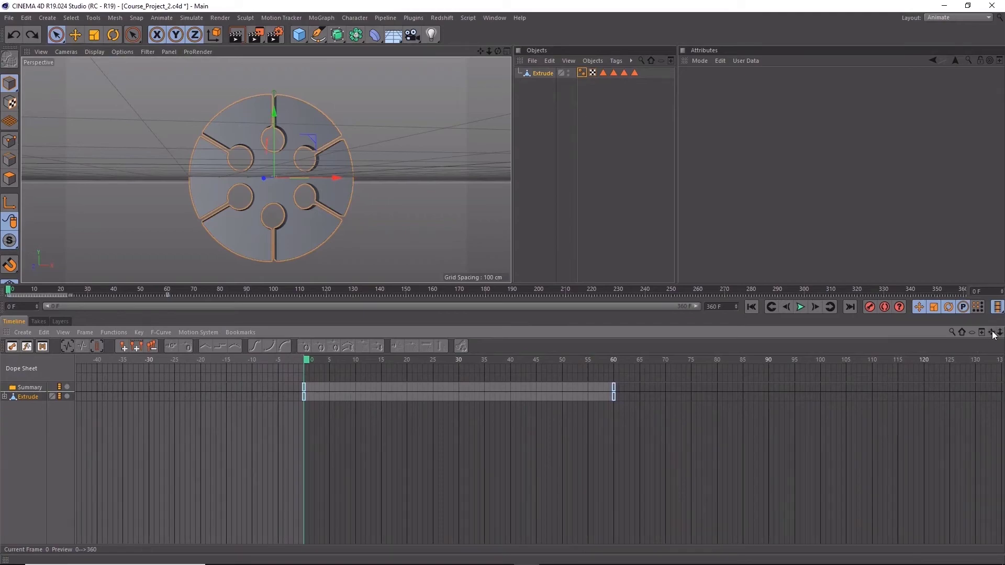
left_click_drag(992, 333, 855, 333)
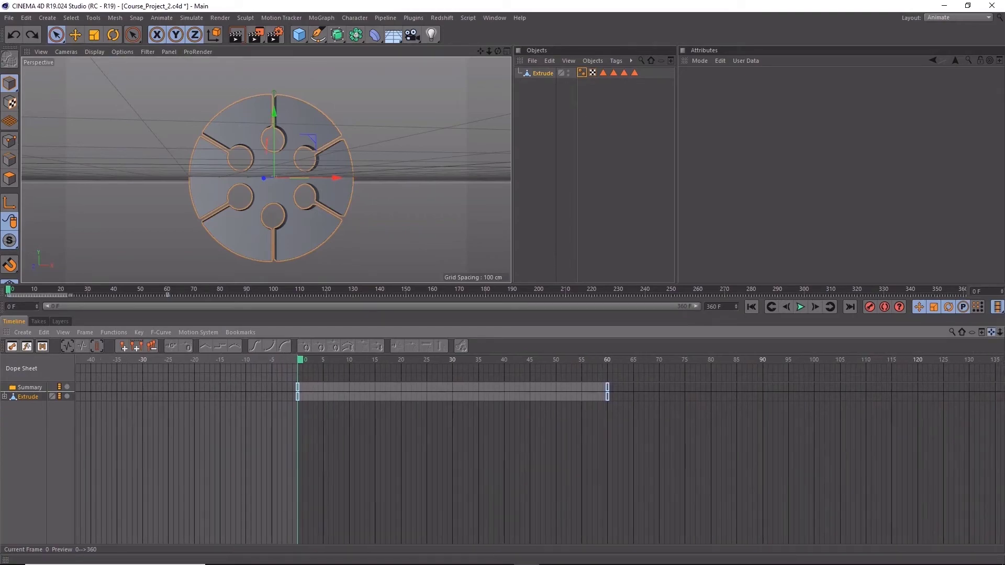
middle_click_drag(236, 445, 215, 445)
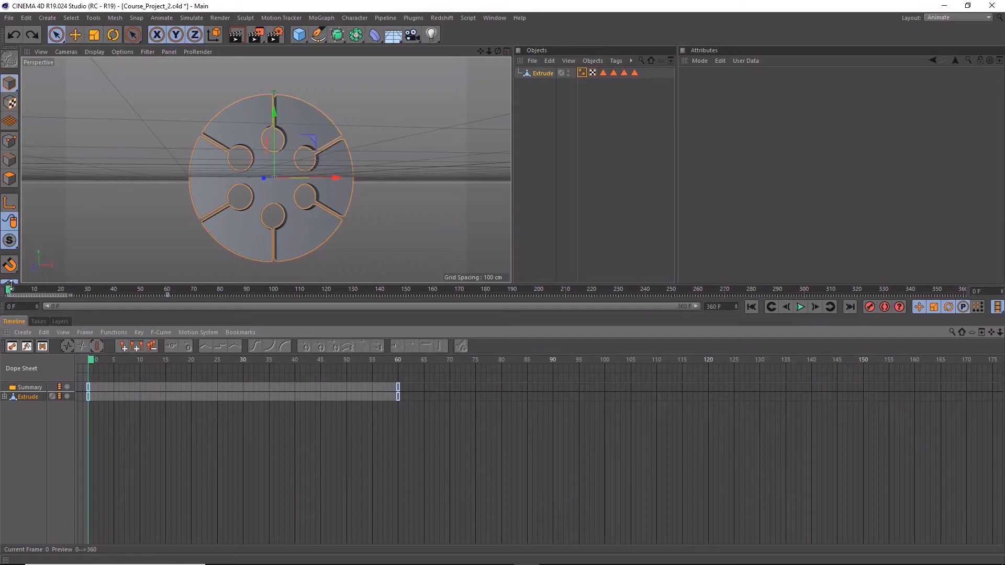
left_click_drag(93, 363, 402, 375)
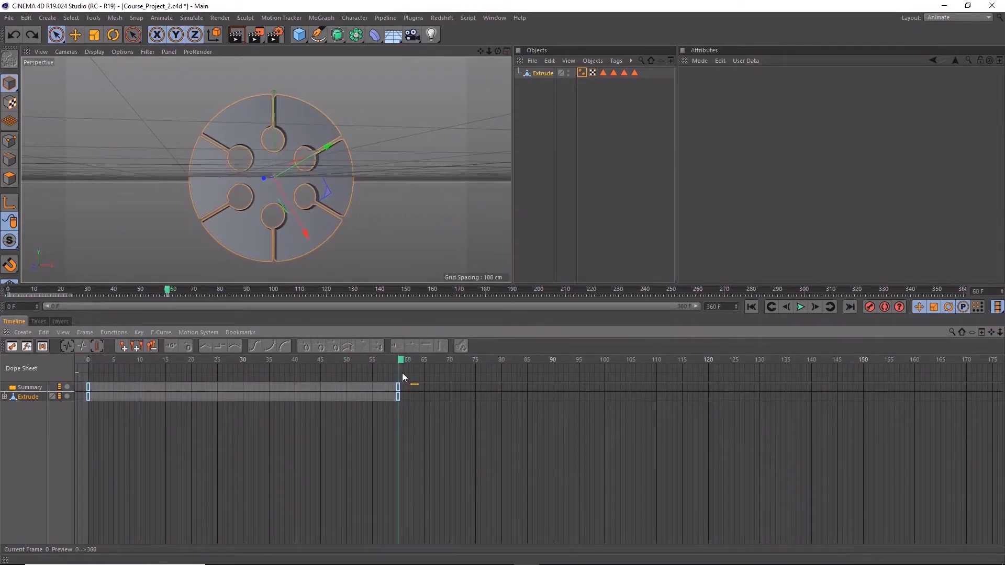
left_click_drag(403, 376, 402, 368)
left_click_drag(402, 365, 559, 364)
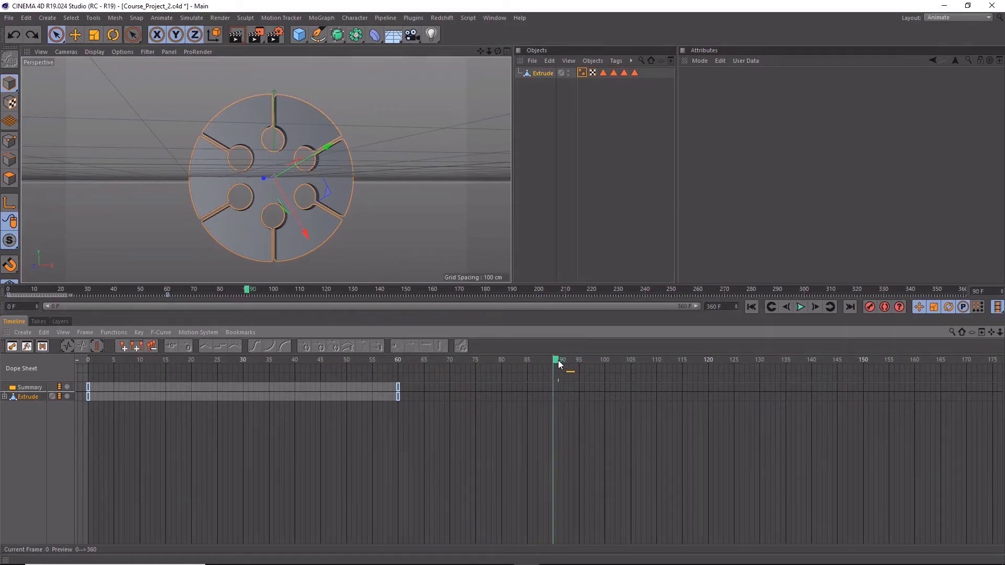
left_click_drag(559, 364, 715, 361)
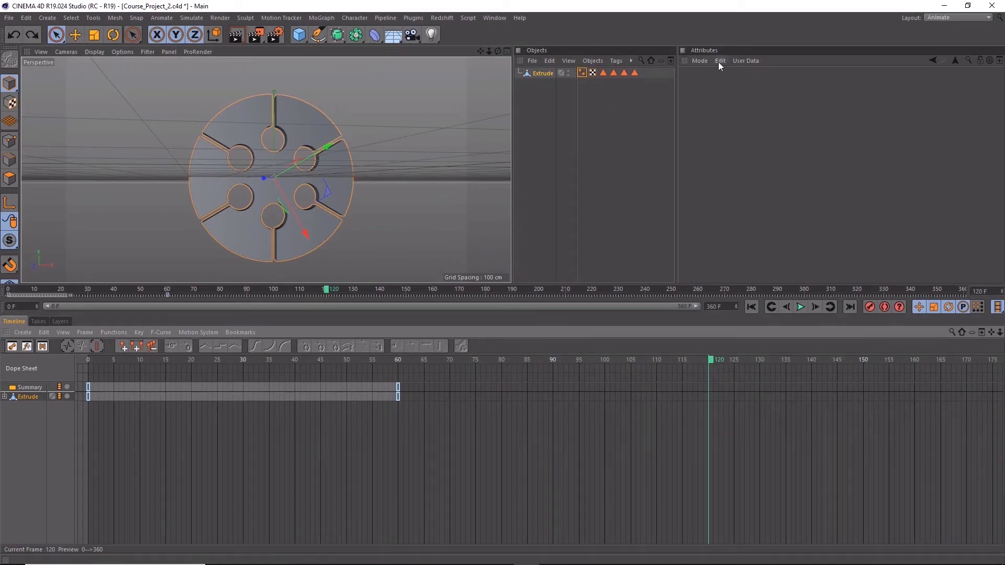
- With the Extrude disc selected, key a bank rotation of 120° at frame 120
left_click(751, 53)
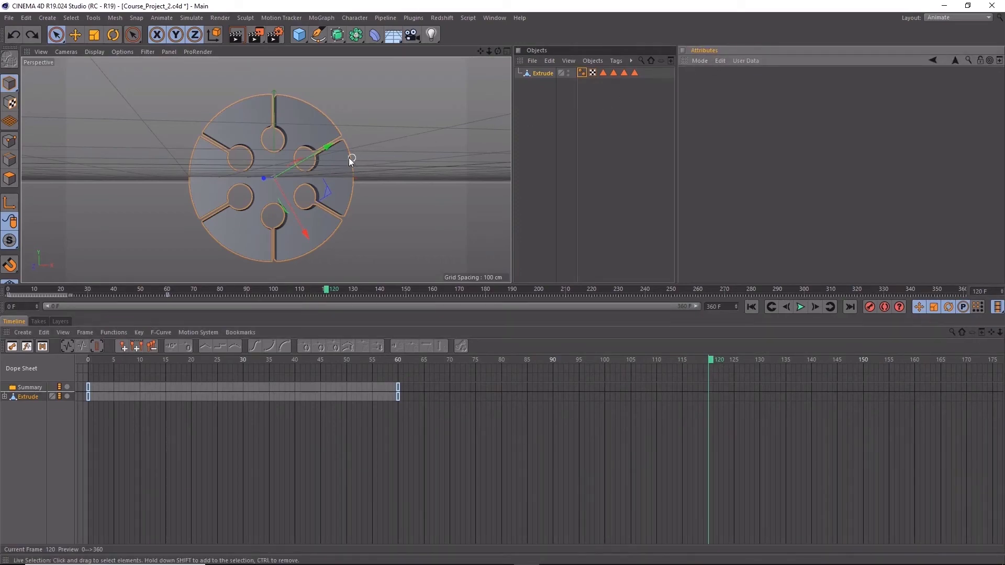
left_click(326, 134)
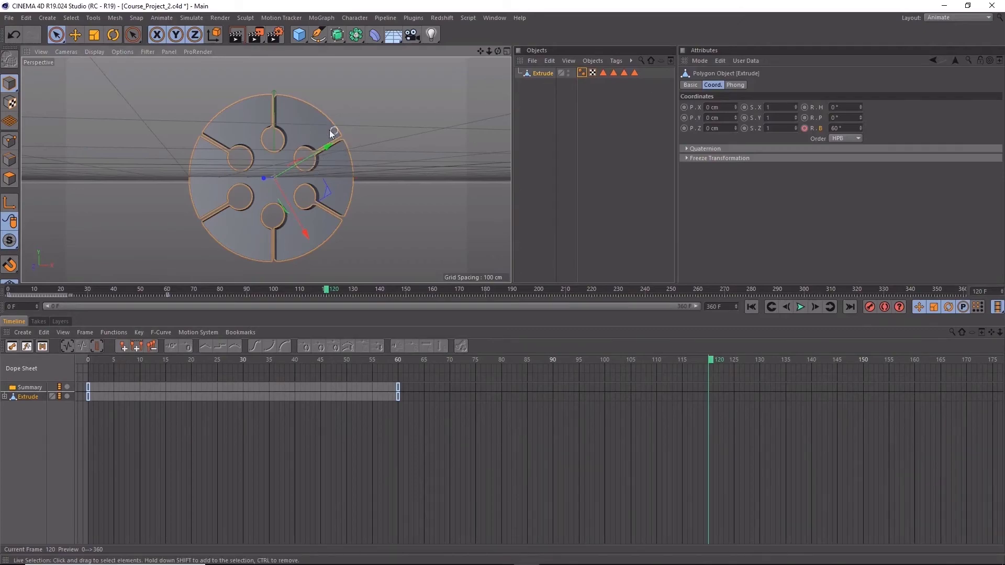
double_click(855, 128)
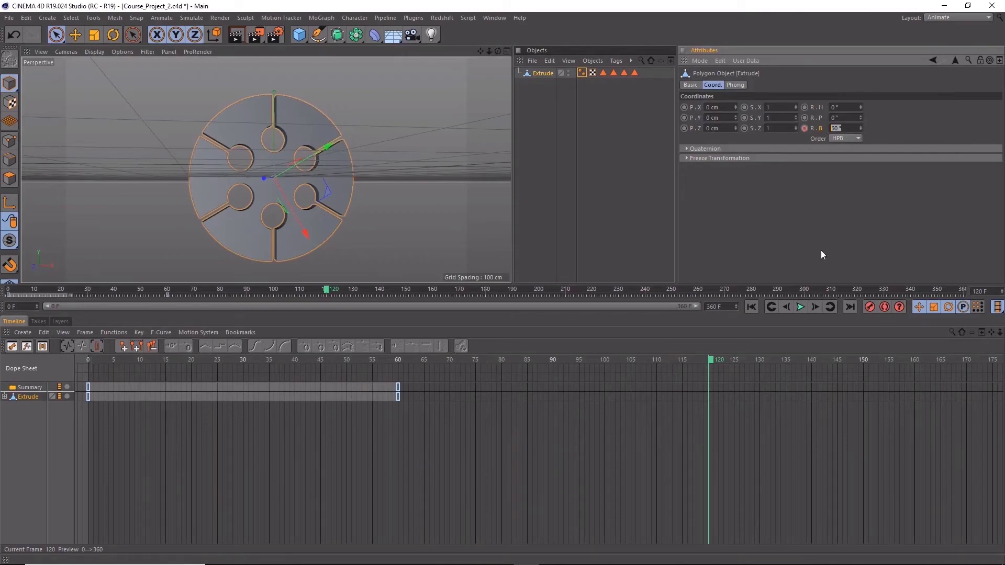
type("12")
left_click(806, 130, "ctrl")
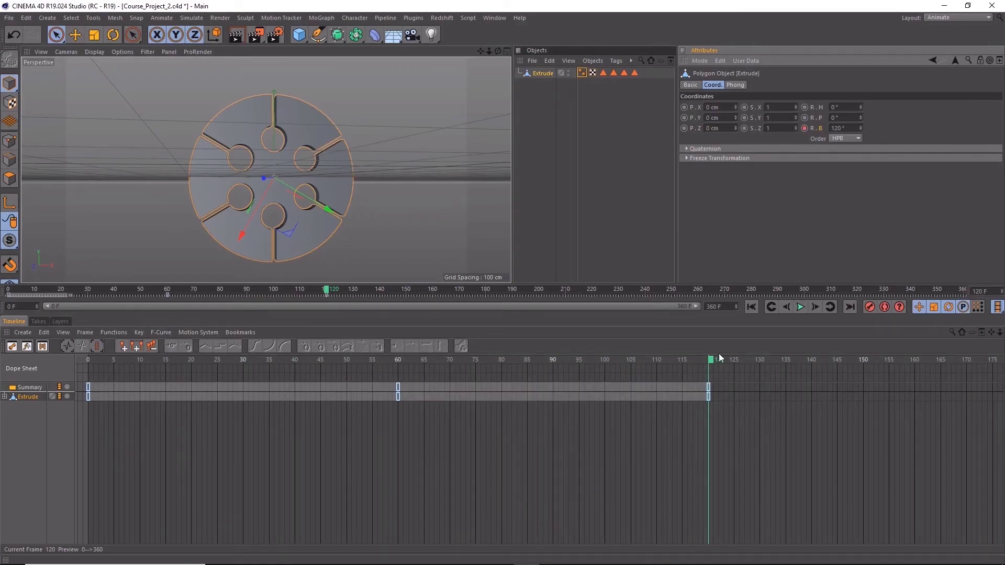
mouse_move(709, 365)
left_mouse_down()
mouse_move(87, 378)
mouse_move(396, 370)
mouse_move(708, 378)
left_mouse_up()
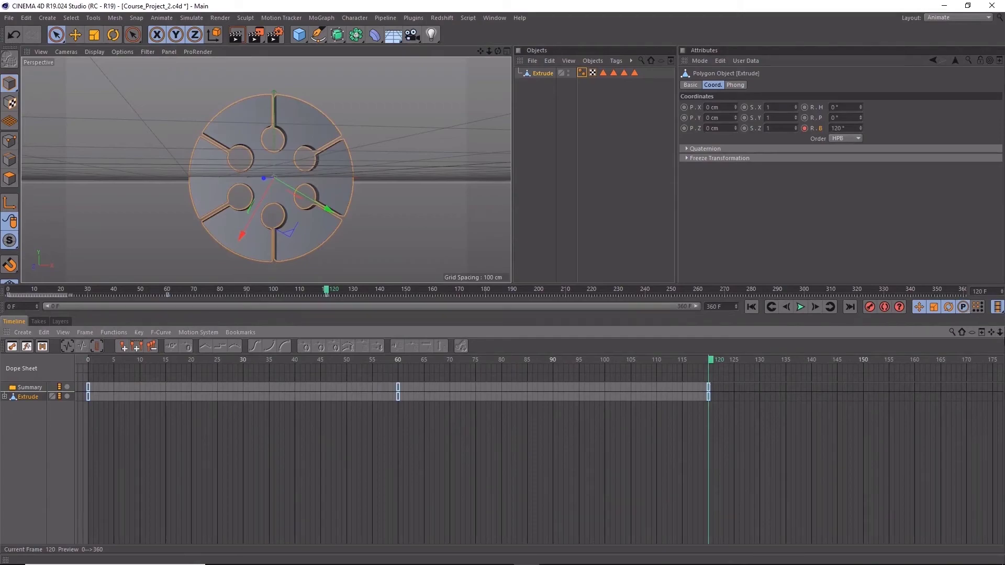
- Key a bank rotation of 180° at frame 180 and zoom the Dope Sheet out to fit
mouse_move(1000, 332)
left_mouse_down()
mouse_move(976, 333)
mouse_move(994, 333)
left_mouse_up()
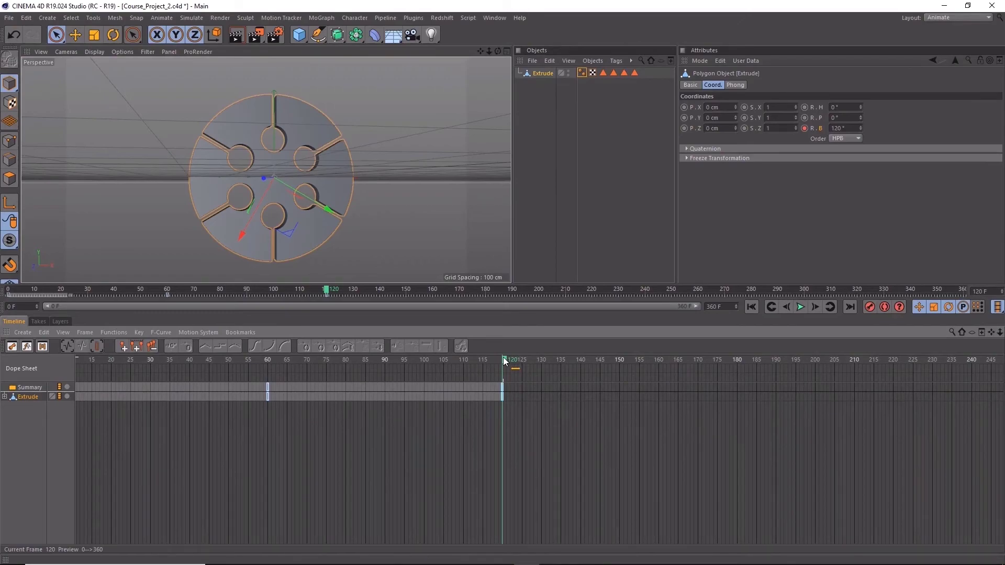
left_click_drag(504, 357, 736, 359)
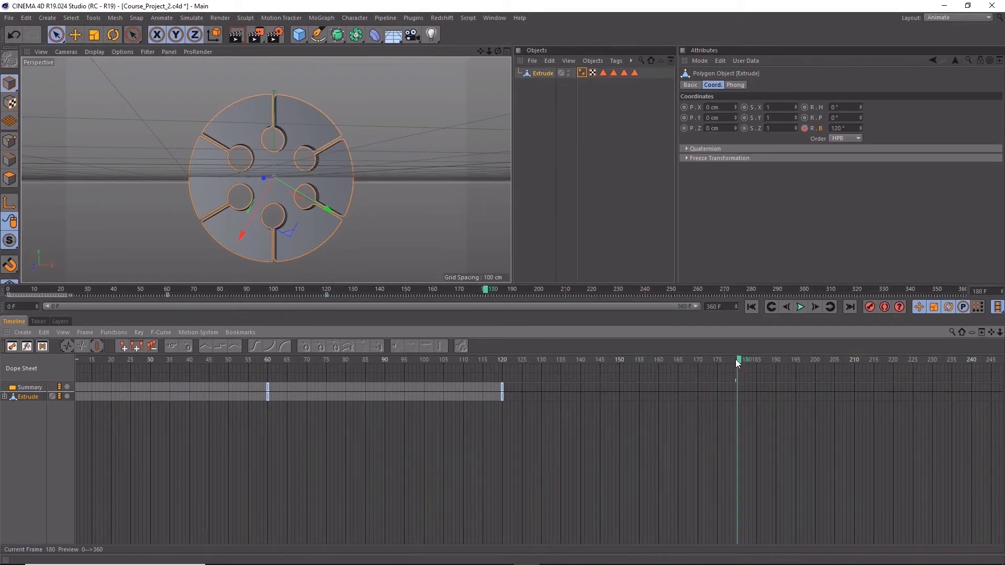
left_click(850, 129)
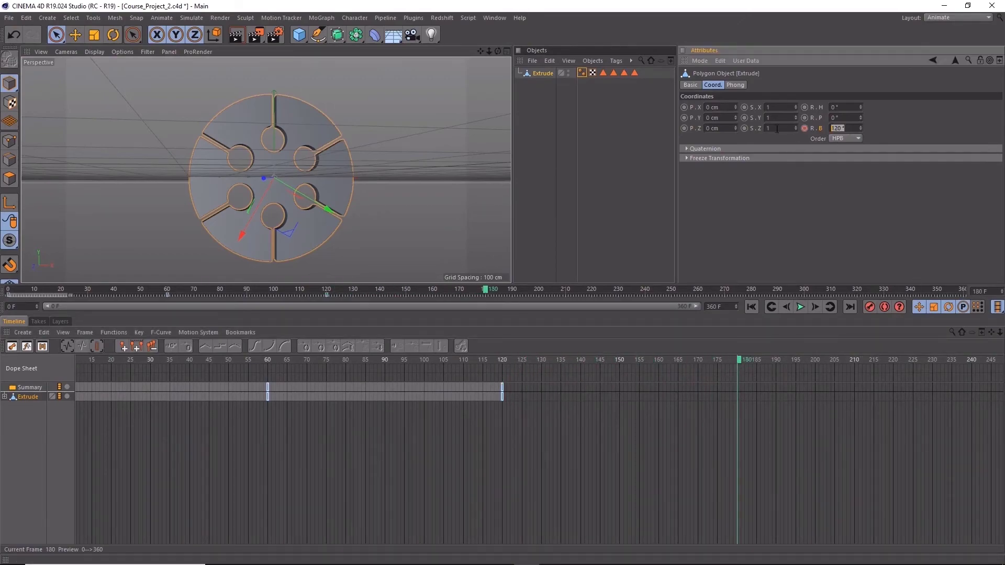
type("180")
left_click(806, 129)
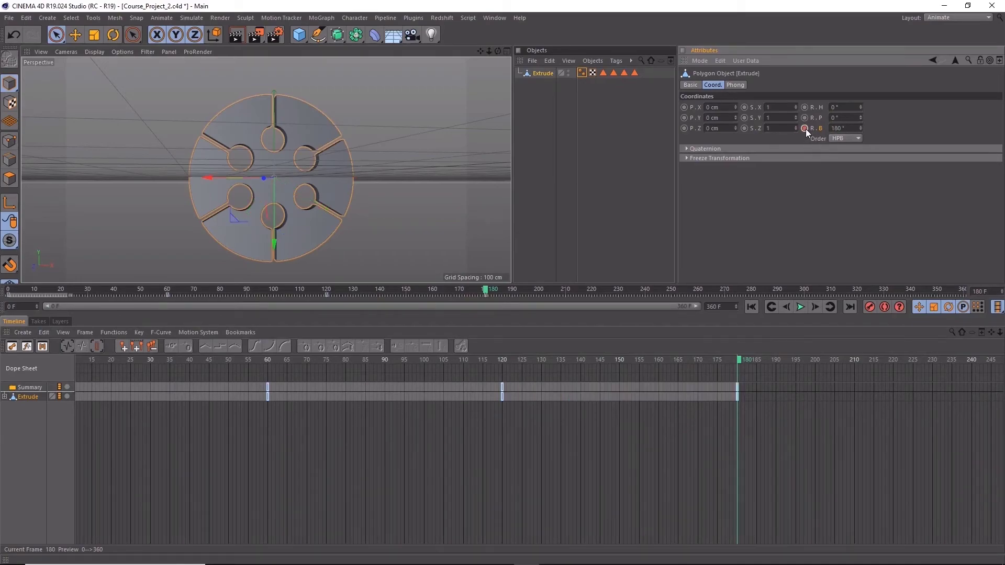
mouse_move(738, 360)
left_mouse_down()
mouse_move(503, 364)
mouse_move(744, 365)
left_mouse_up()
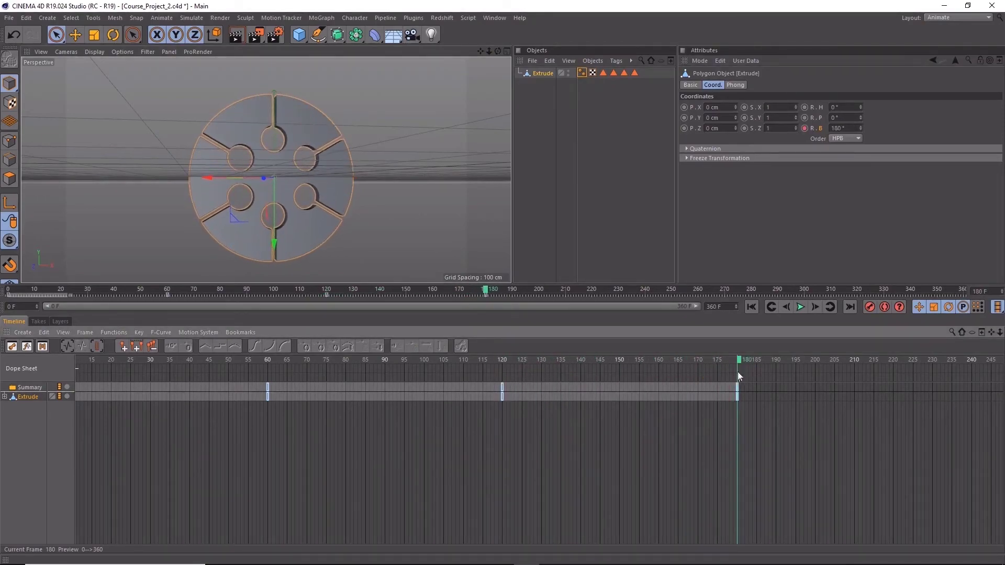
left_click_drag(1001, 335, 984, 335)
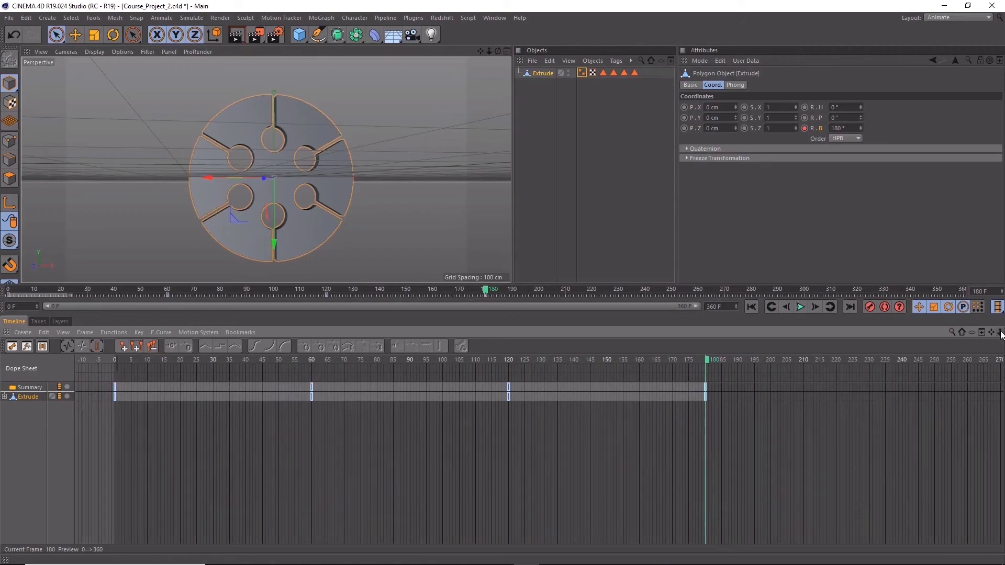
- Key a bank rotation of 240° at frame 240
left_click_drag(712, 366, 902, 353)
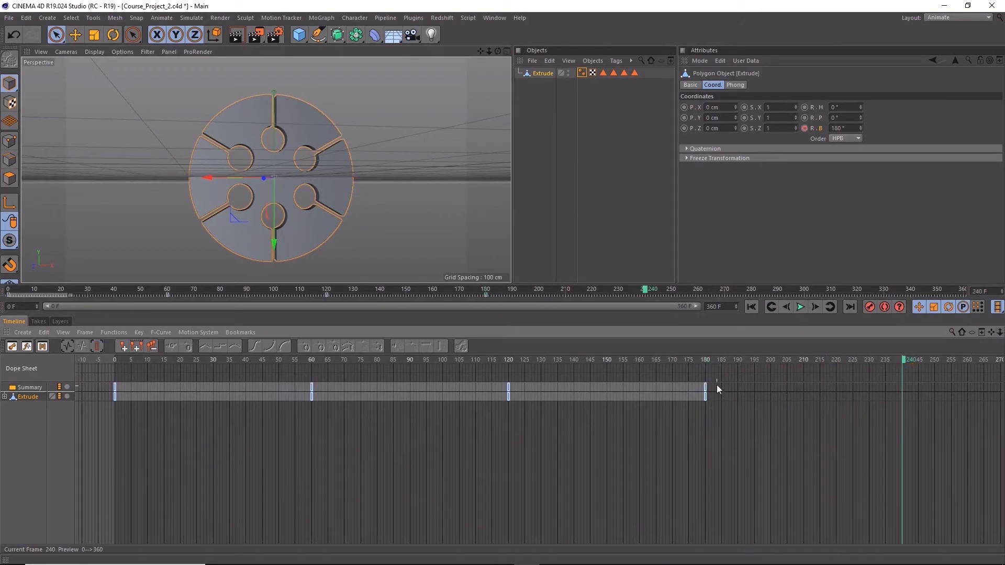
double_click(838, 128)
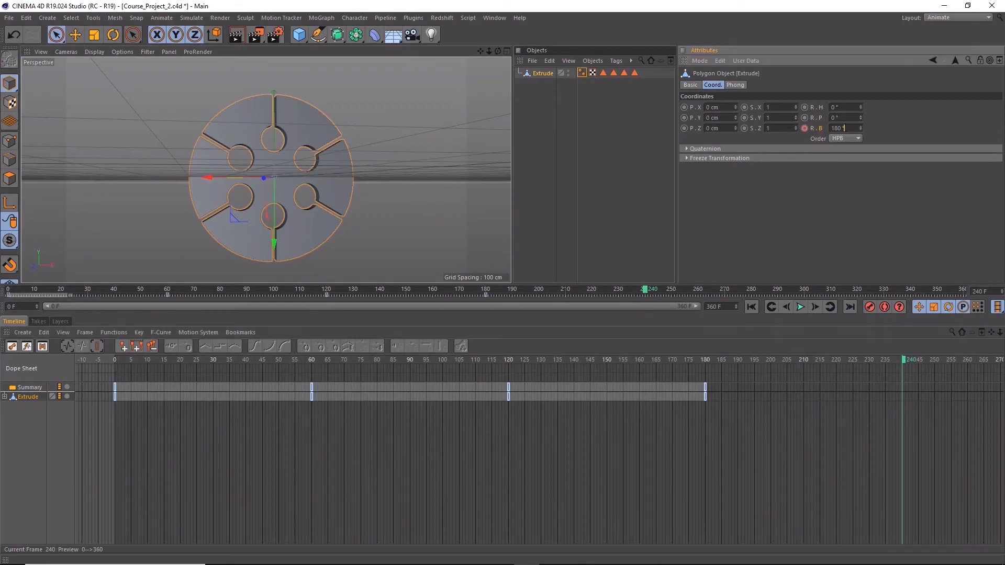
type("240")
left_click(806, 128, "ctrl")
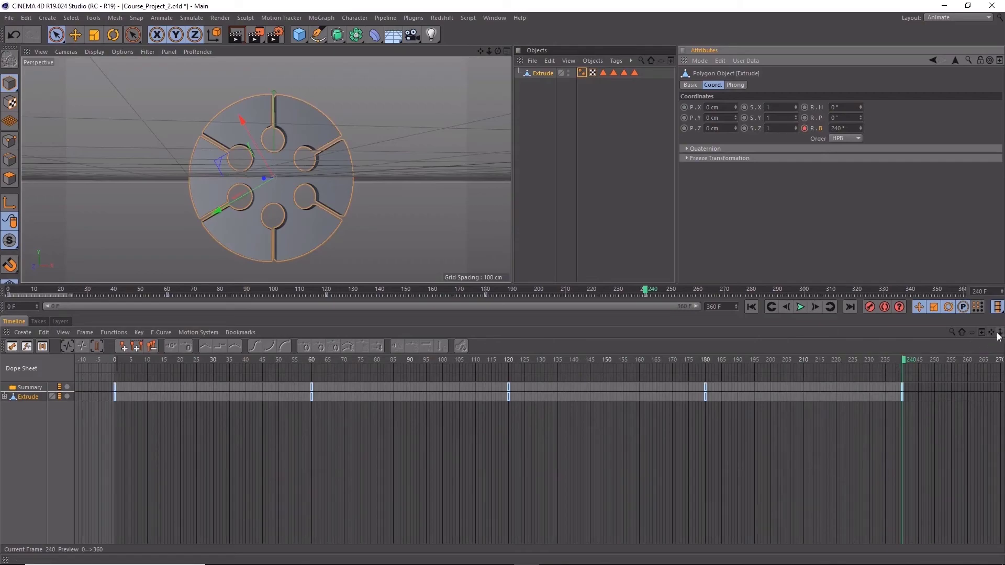
left_click_drag(991, 332, 987, 335)
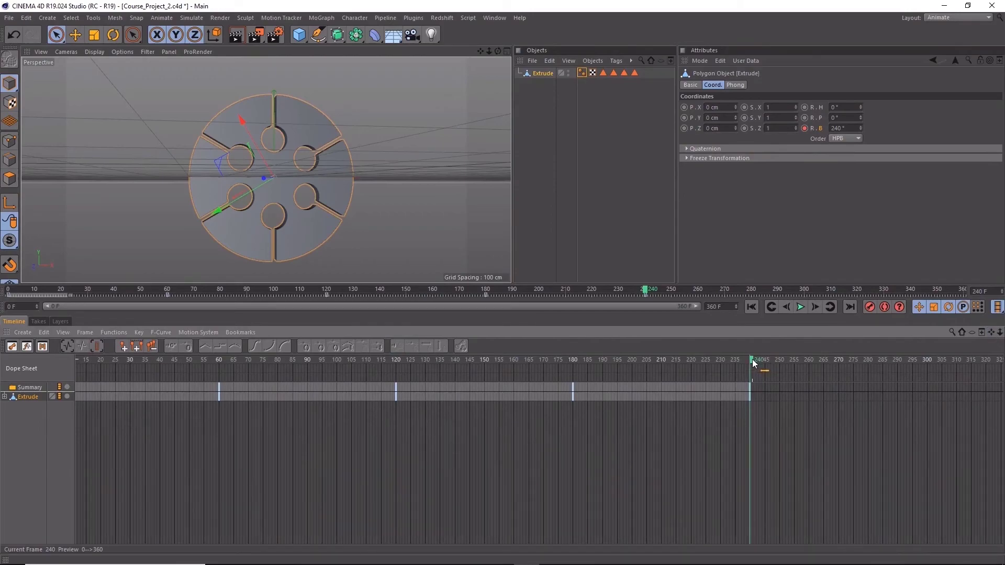
- Key a bank rotation of 300° at frame 300
left_click_drag(756, 359, 931, 362)
double_click(840, 128)
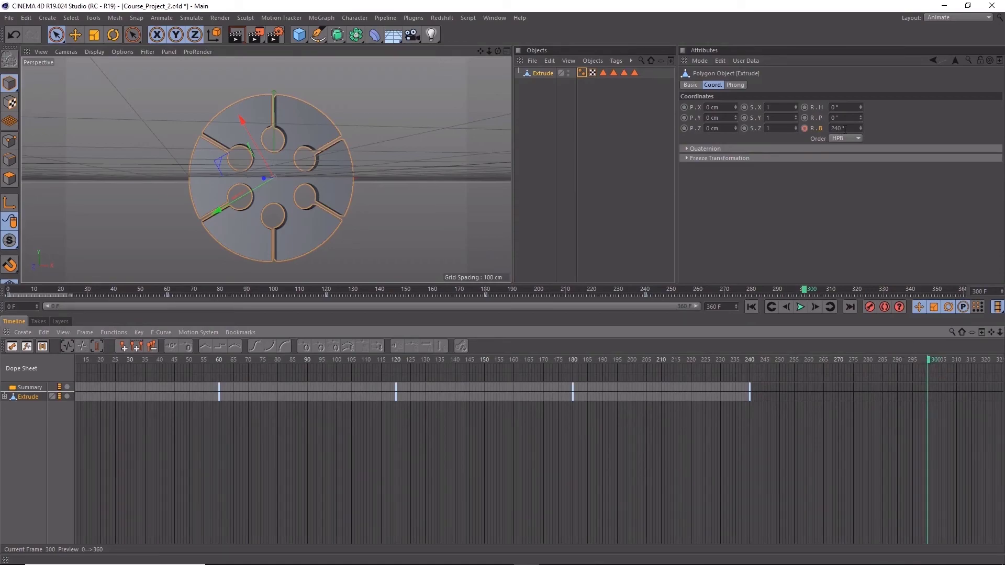
type("300")
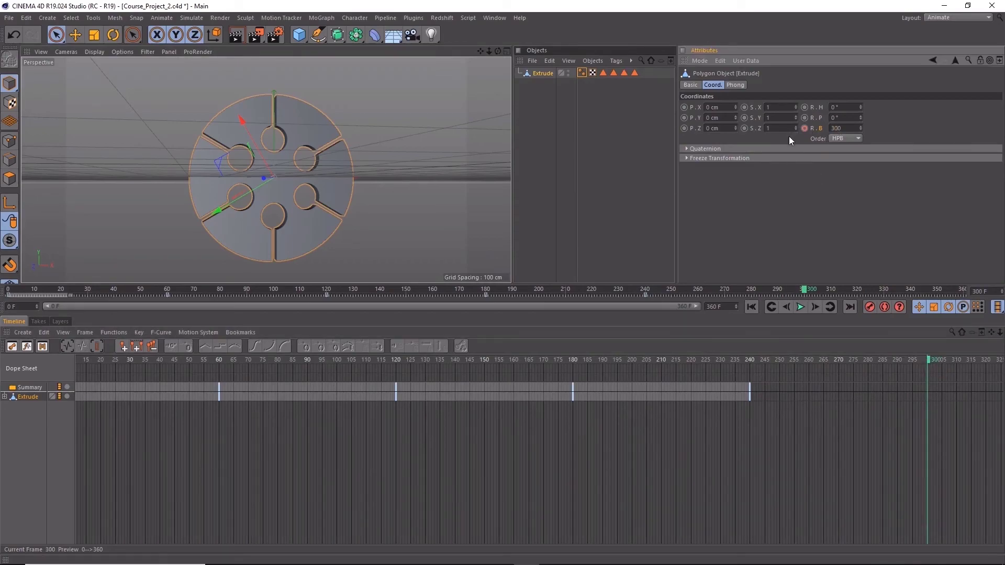
left_click(808, 130)
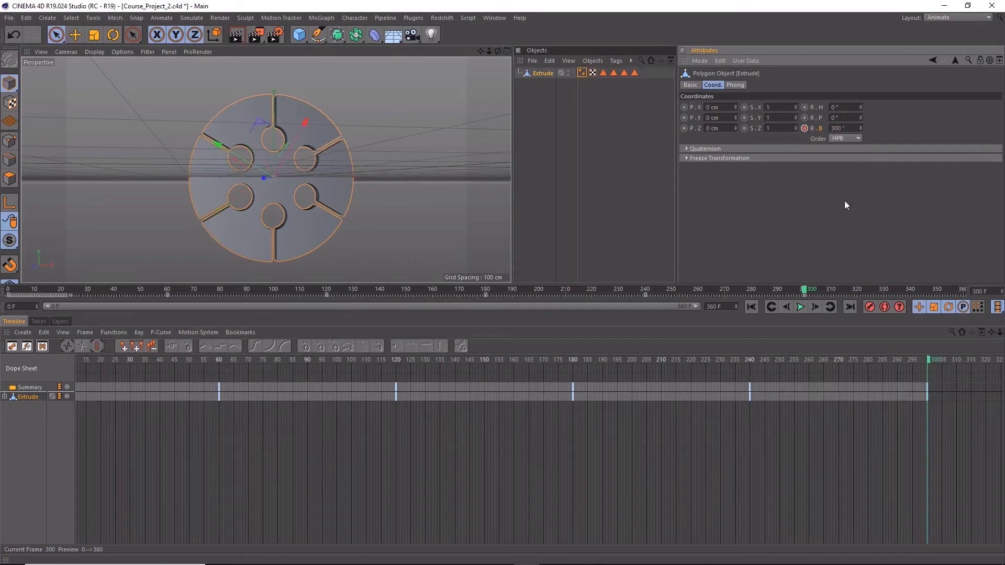
mouse_move(994, 336)
left_mouse_down()
mouse_move(978, 336)
mouse_move(925, 379)
left_mouse_up()
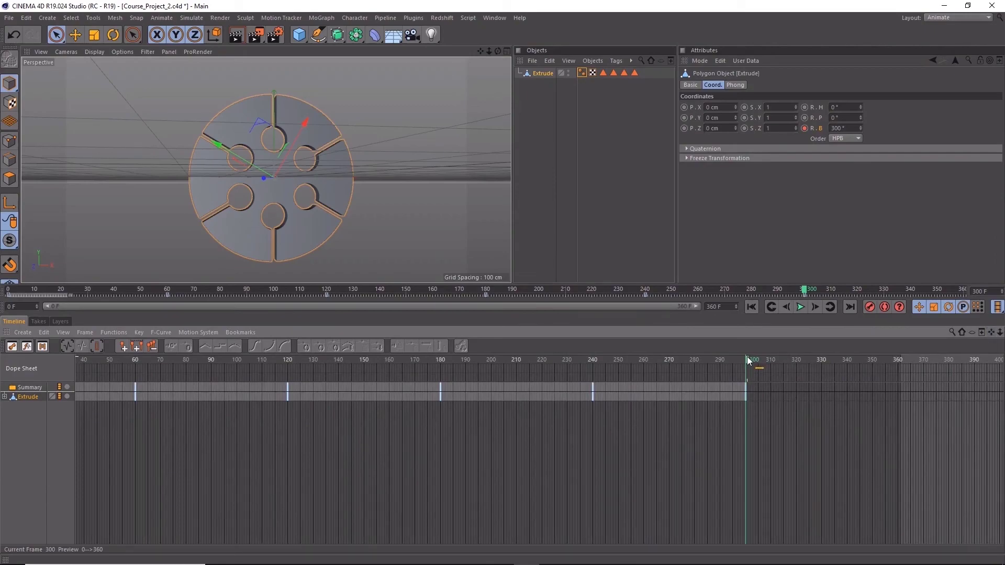
- Key a bank rotation of 360° at frame 360 and frame all keys
left_click_drag(746, 357, 900, 365)
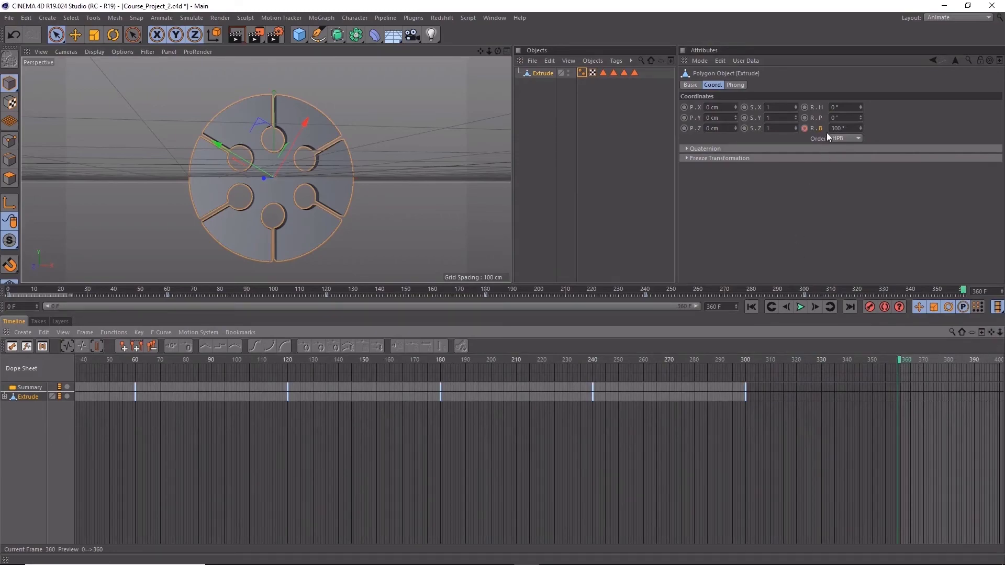
left_click(855, 128)
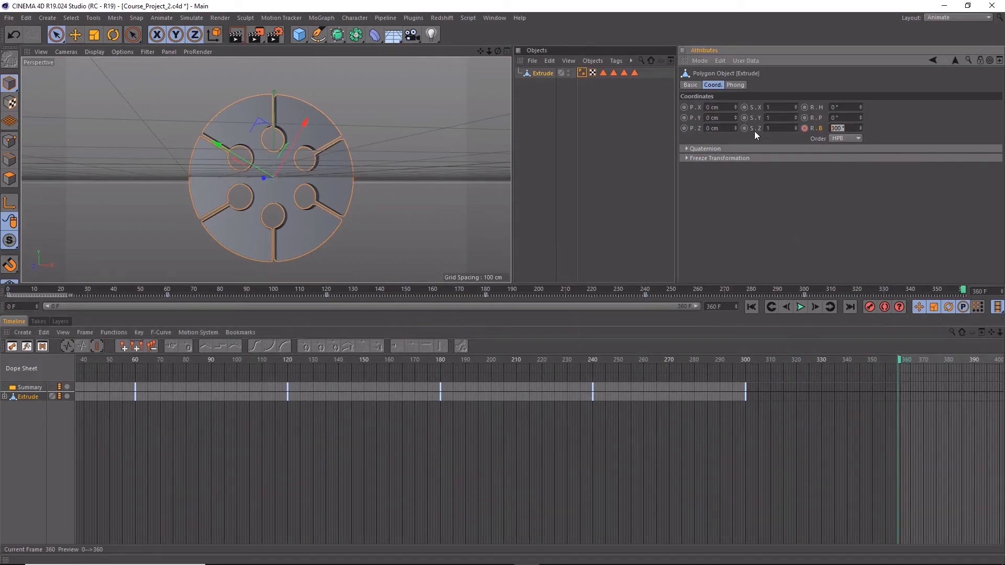
type("360")
left_click(805, 128)
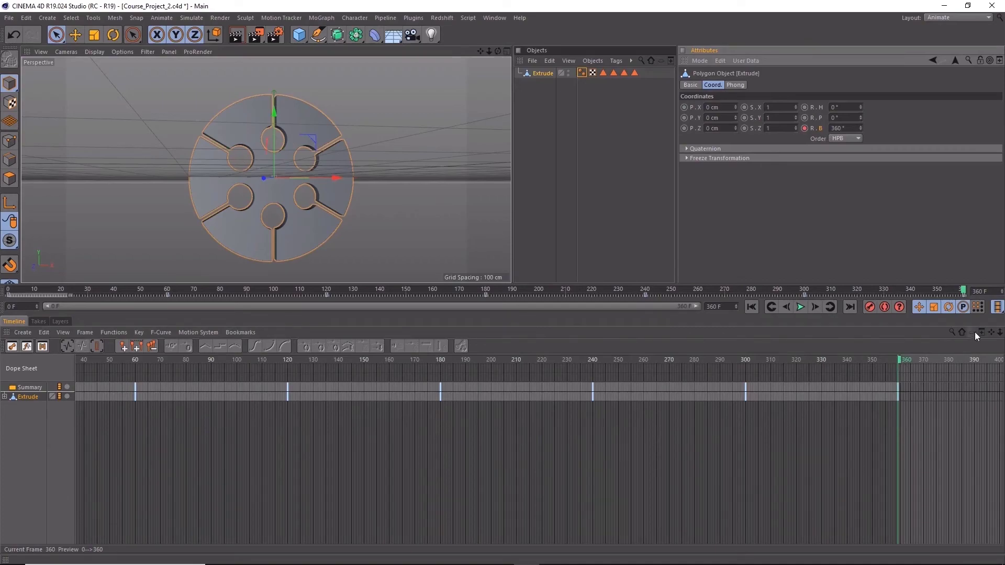
left_click(68, 347)
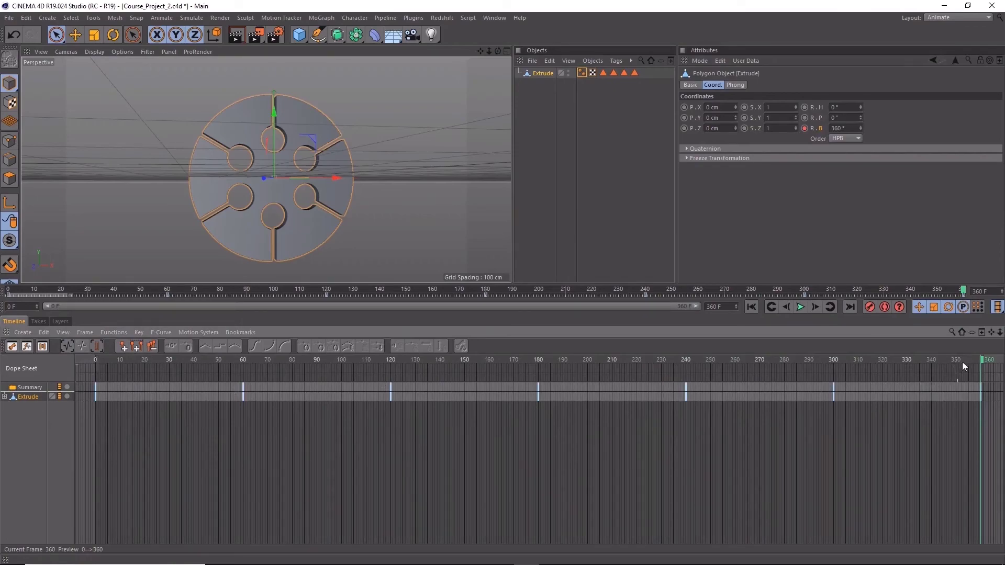
- Rewind and play the spin animation, pausing around frame 226
mouse_move(983, 360)
left_mouse_down()
mouse_move(823, 385)
mouse_move(419, 421)
mouse_move(253, 486)
mouse_move(126, 510)
mouse_move(90, 464)
mouse_move(567, 432)
mouse_move(935, 426)
mouse_move(610, 449)
mouse_move(83, 442)
left_mouse_up()
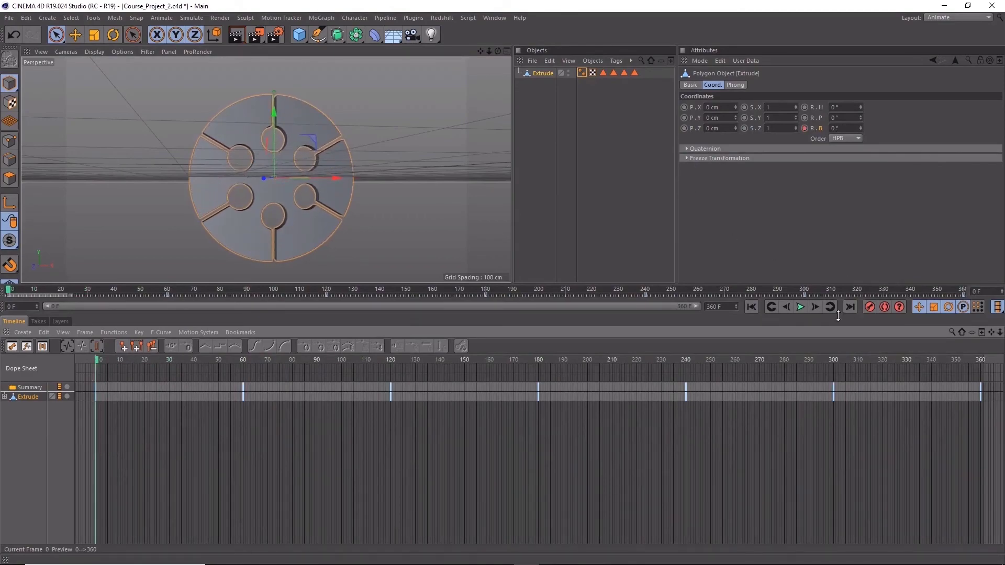
left_click(798, 307)
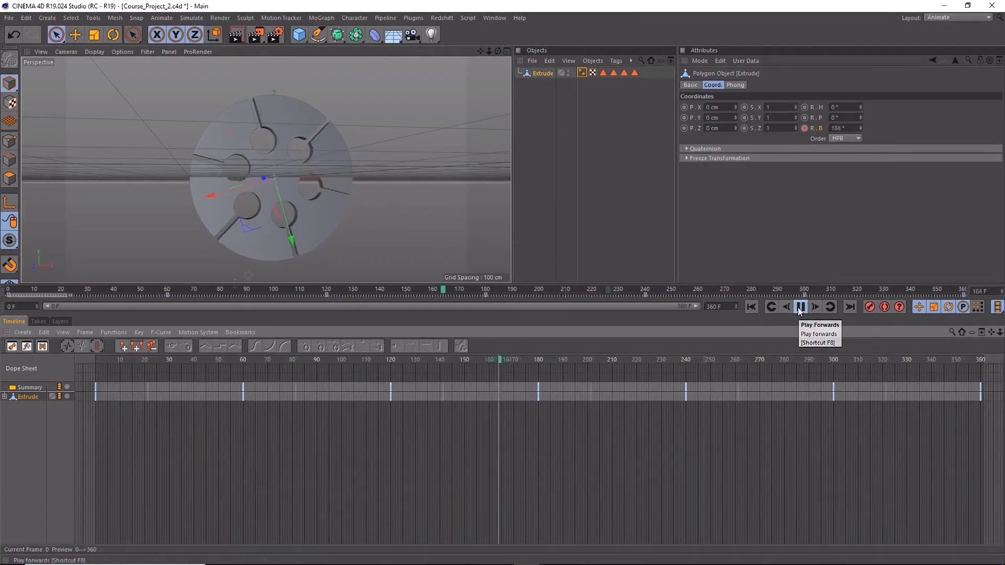
left_click(800, 310)
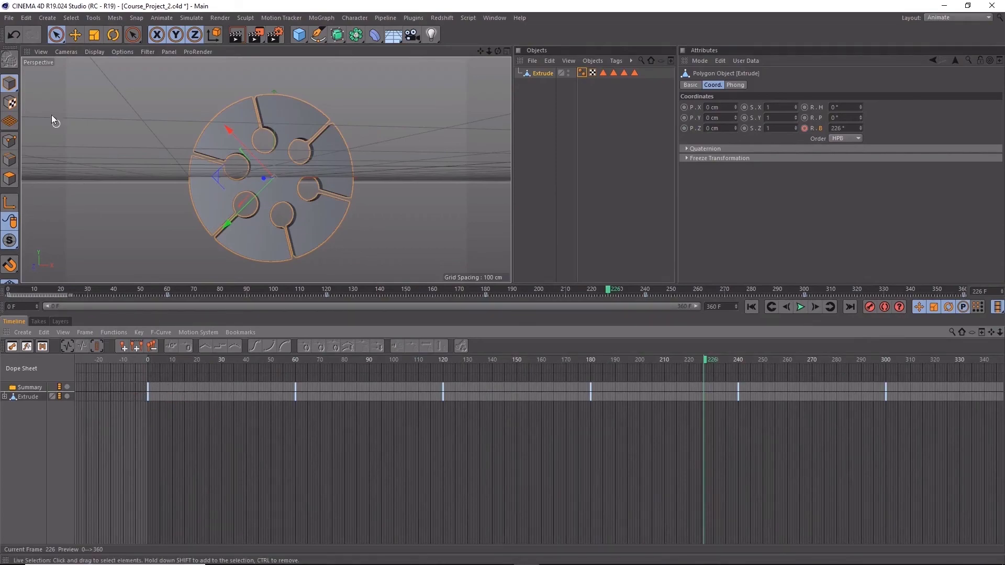
- Use Rectangle Selection to select all seven bank rotation keys from frame 0 to 360
left_click(61, 39)
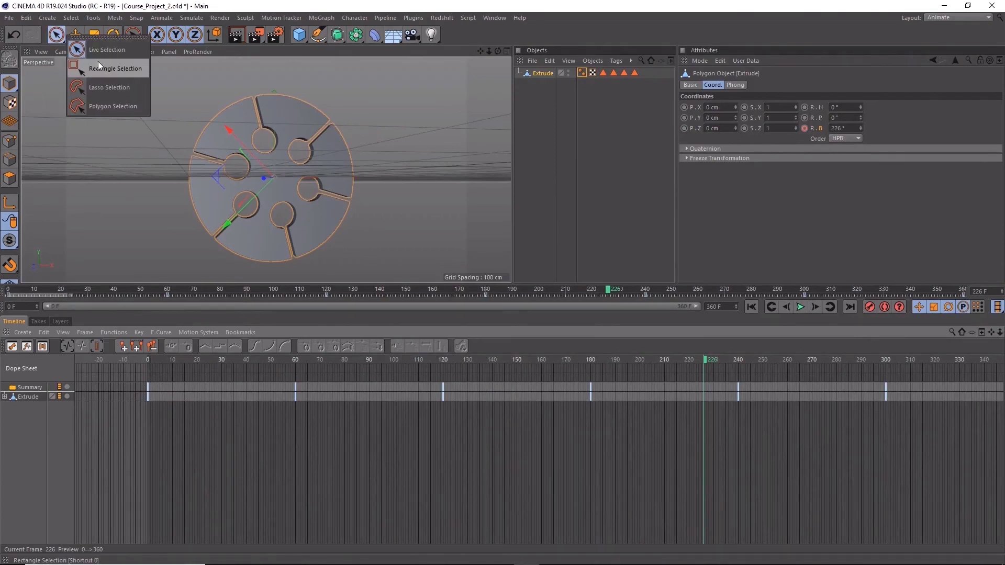
left_click(107, 70)
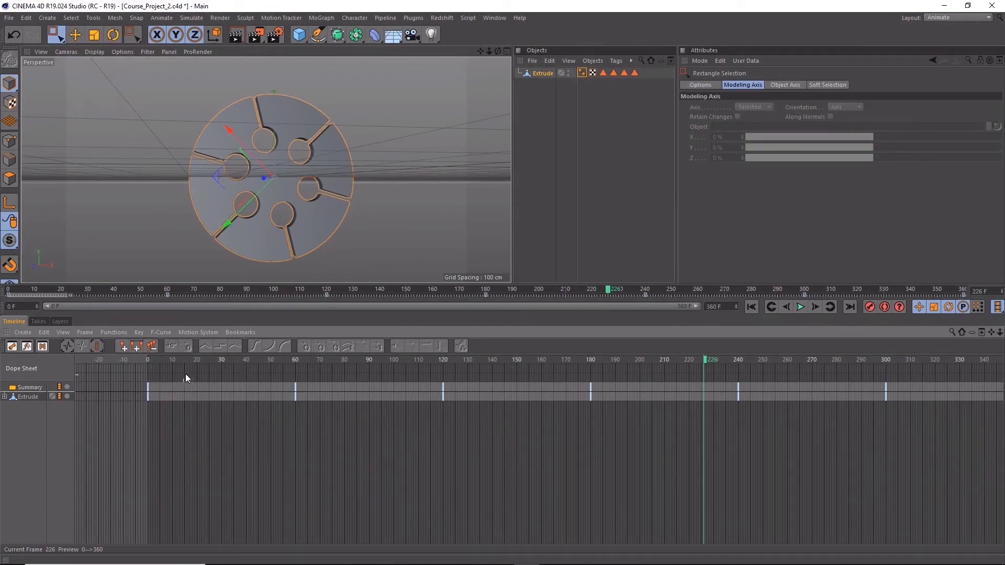
left_click(292, 392)
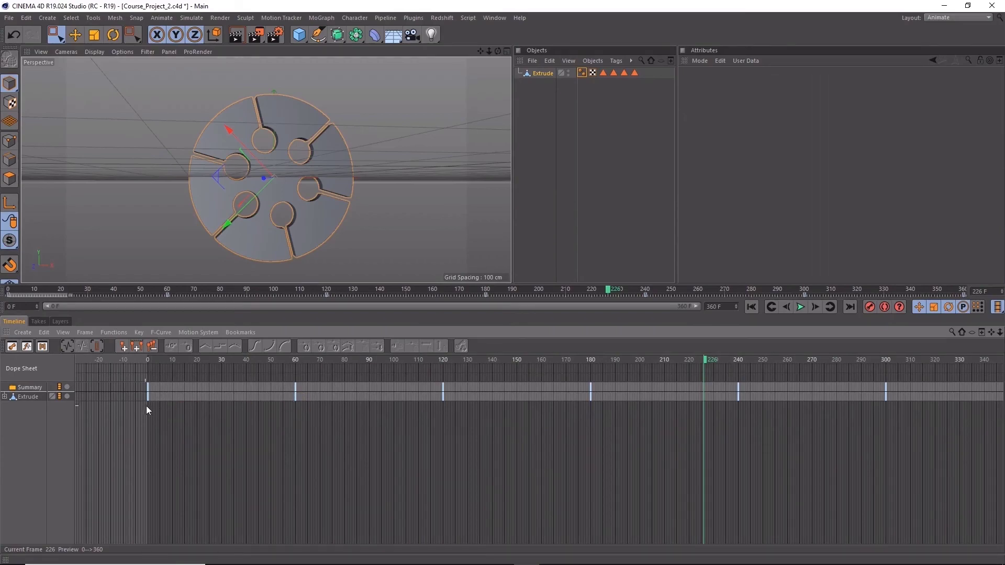
left_click_drag(170, 396, 157, 396)
left_click_drag(147, 387, 1000, 397)
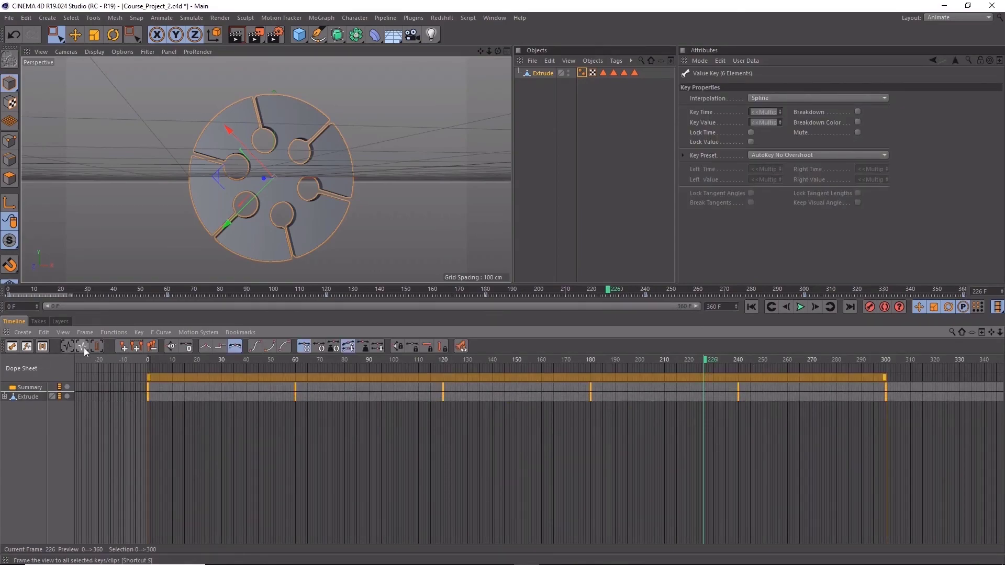
left_click(68, 347)
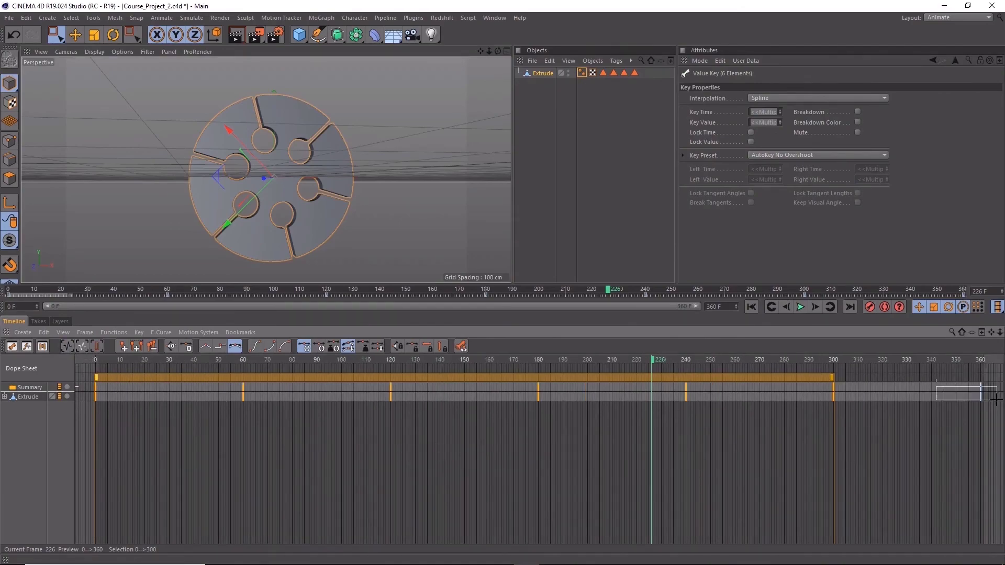
left_click(980, 394, "ctrl")
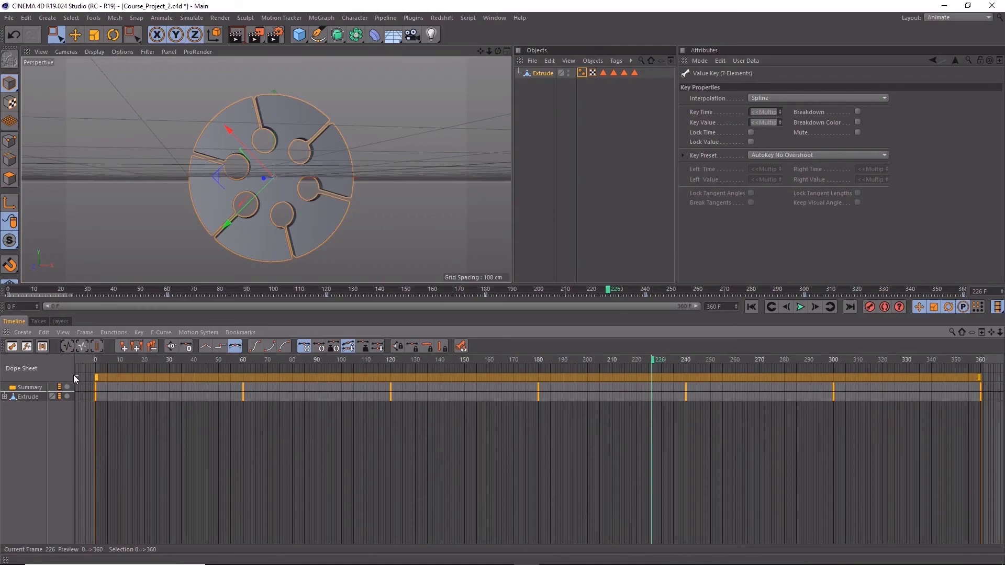
- In F-Curve mode, frame the bank rotation curve and set its keys to Linear interpolation
left_click(26, 347)
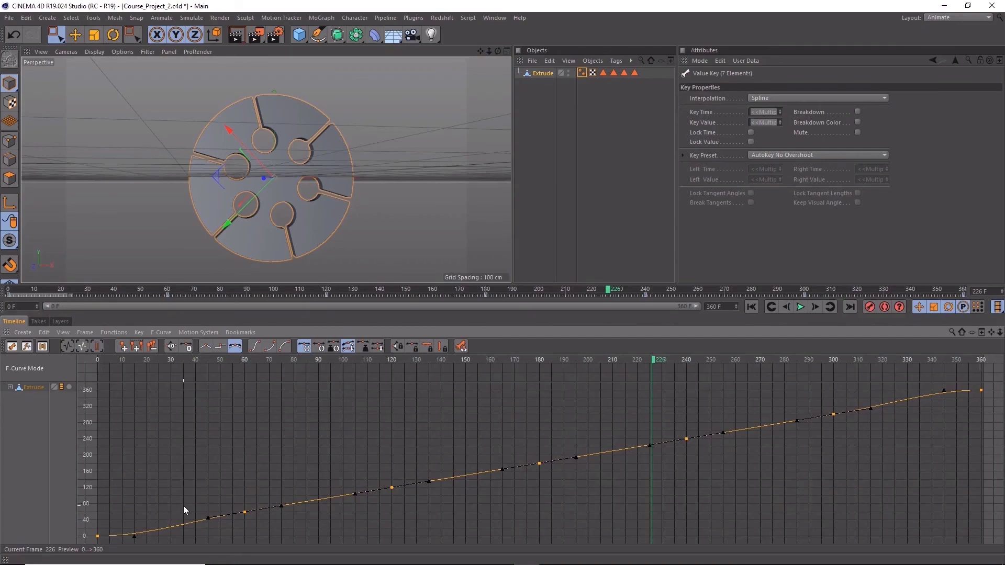
middle_click_drag(183, 505, 325, 438, "alt")
scroll(273, 473, "up", 2, "ctrl")
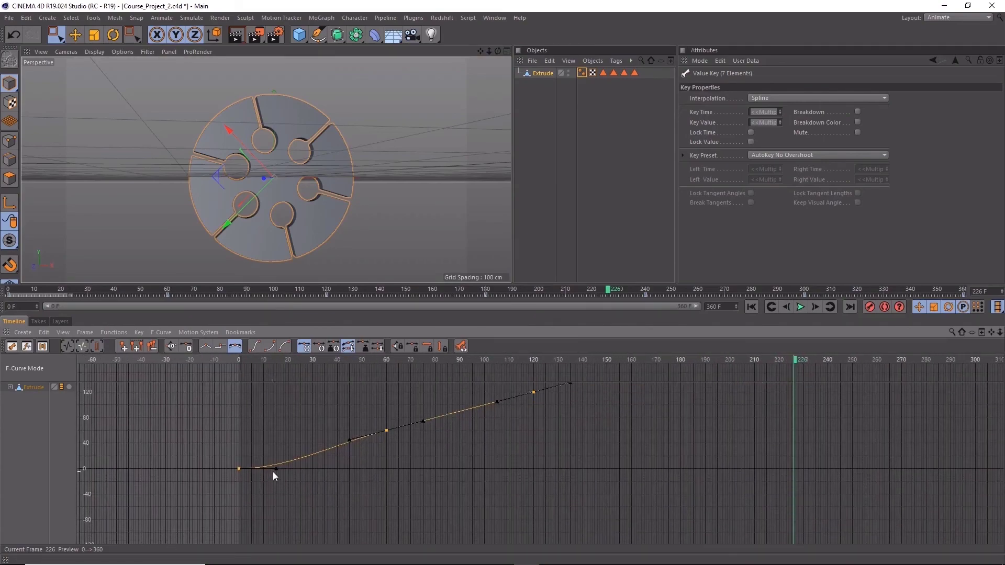
scroll(273, 472, "up", 1, "ctrl")
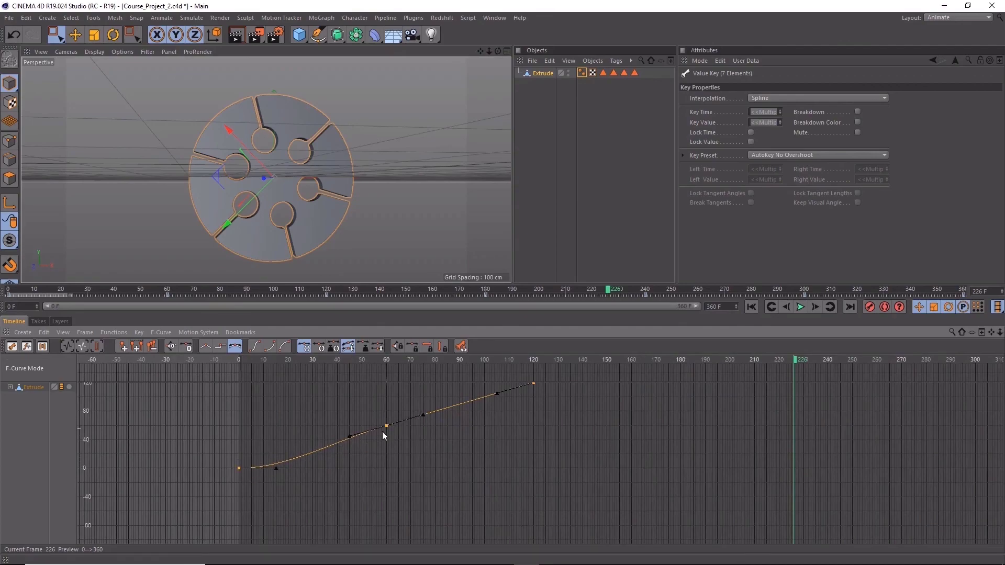
key("h")
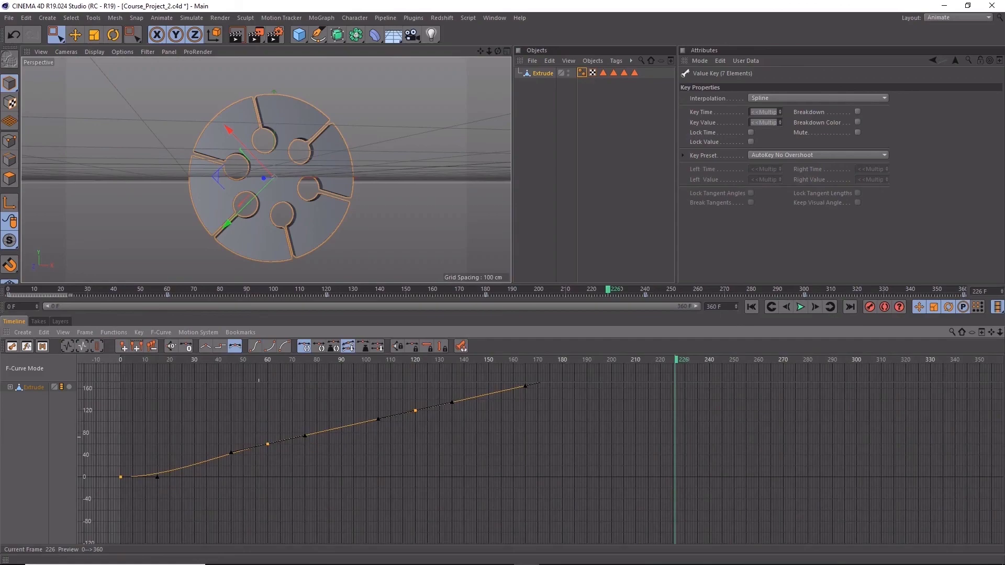
key("h")
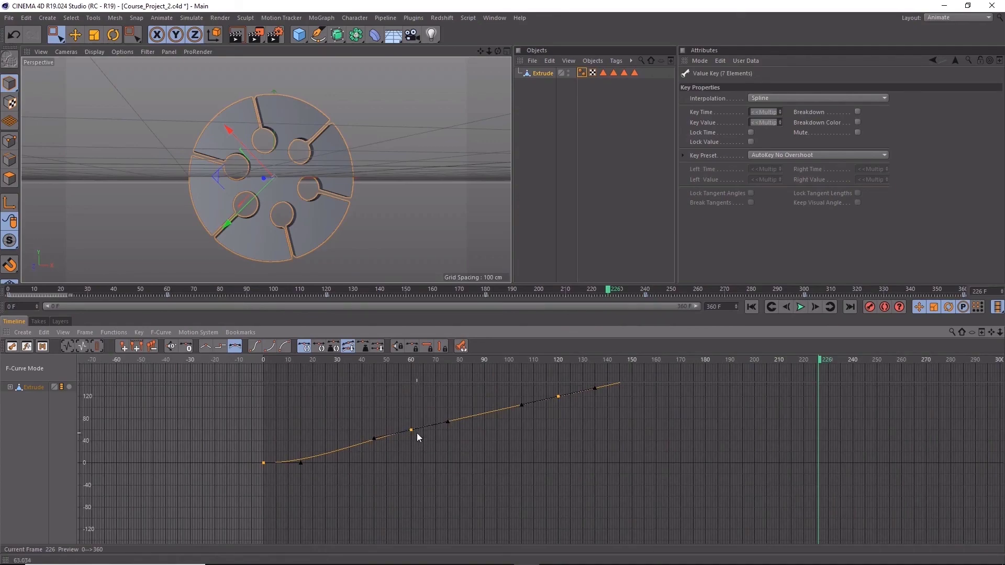
left_click(208, 344)
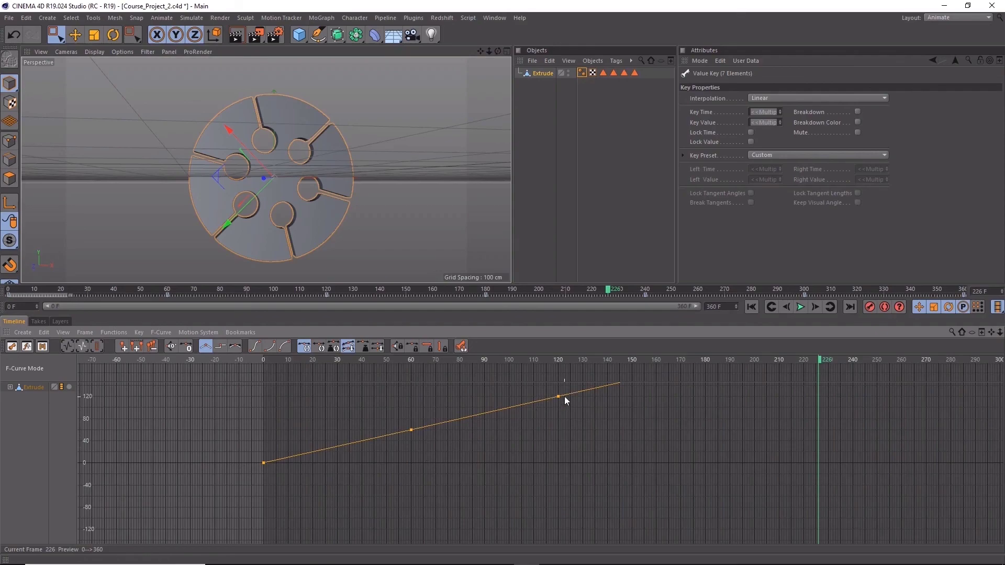
- Inspect the curve's end keys, briefly revert to spline, then reapply Linear interpolation
middle_click_drag(642, 399, 780, 331)
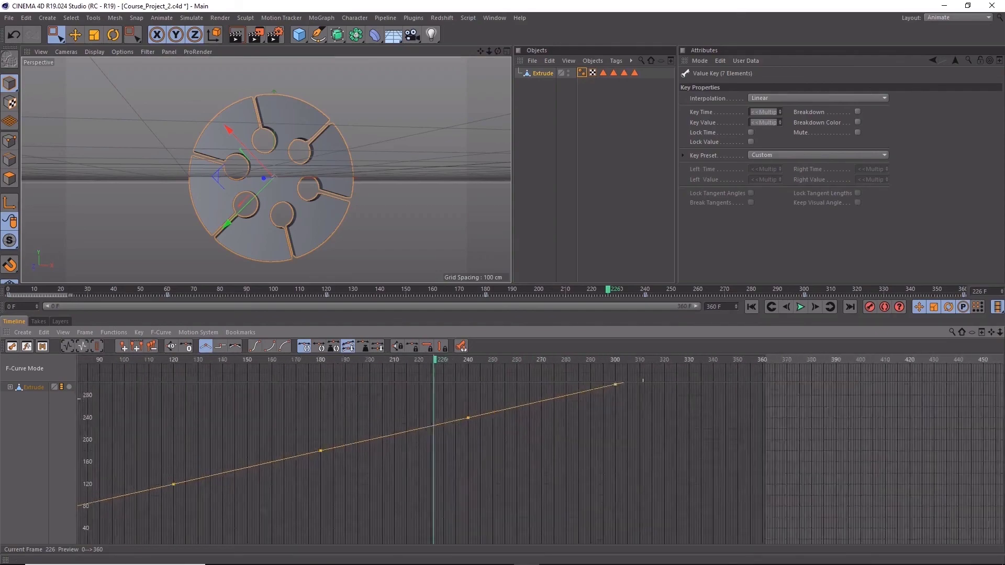
middle_click_drag(619, 380, 448, 428)
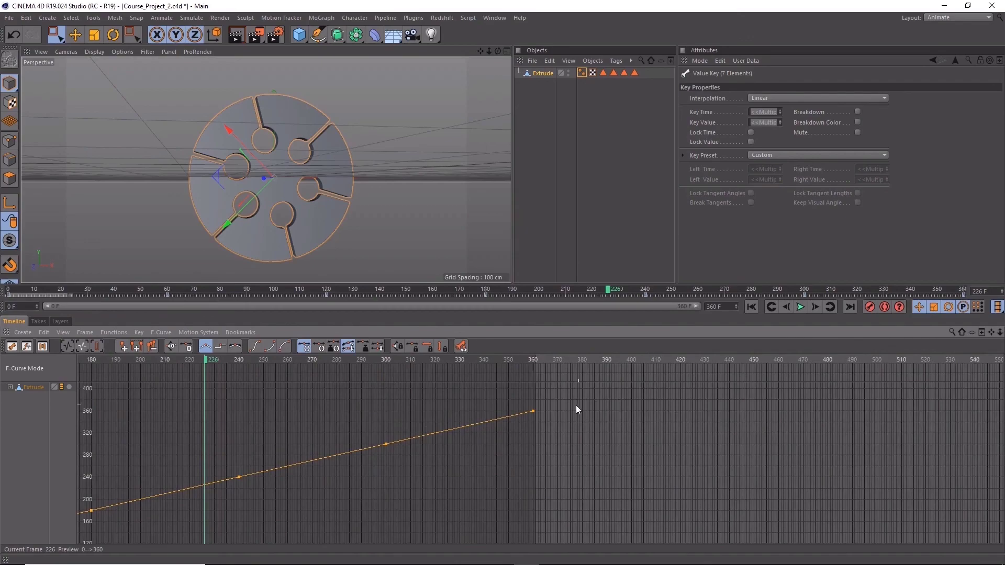
scroll(418, 438, "up", 2)
scroll(430, 443, "up", 1)
scroll(430, 443, "up", 1)
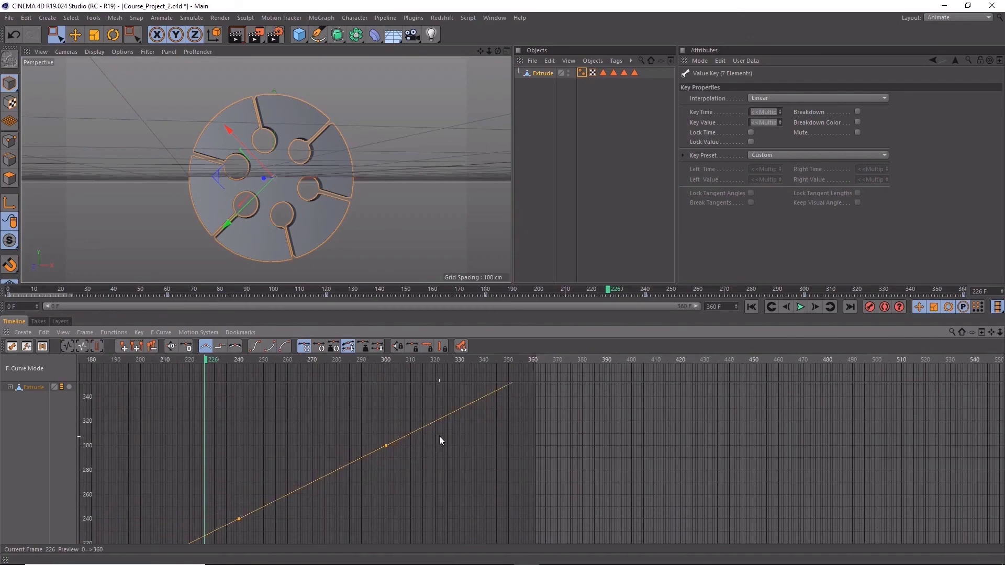
middle_click_drag(440, 440, 397, 474)
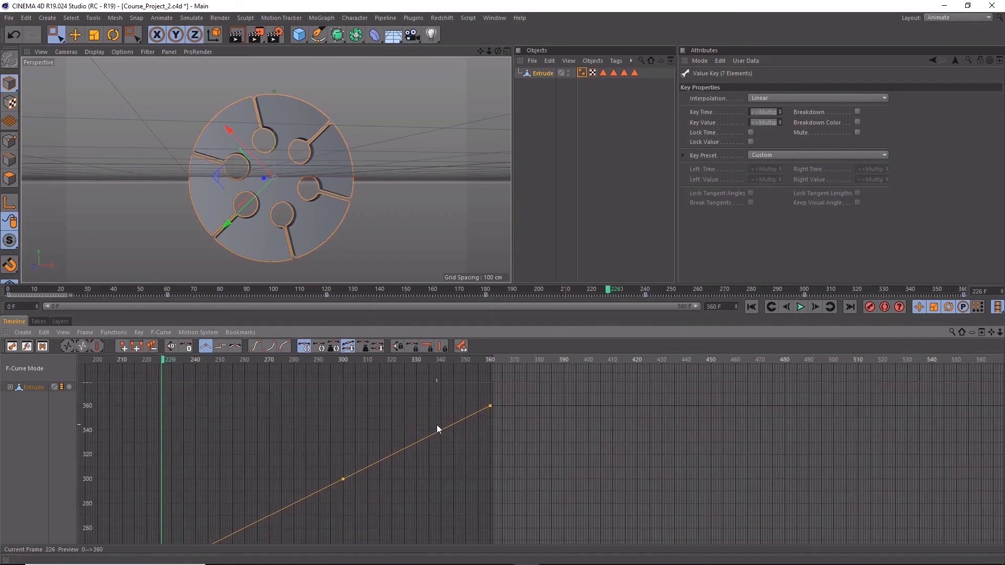
key("alt+s")
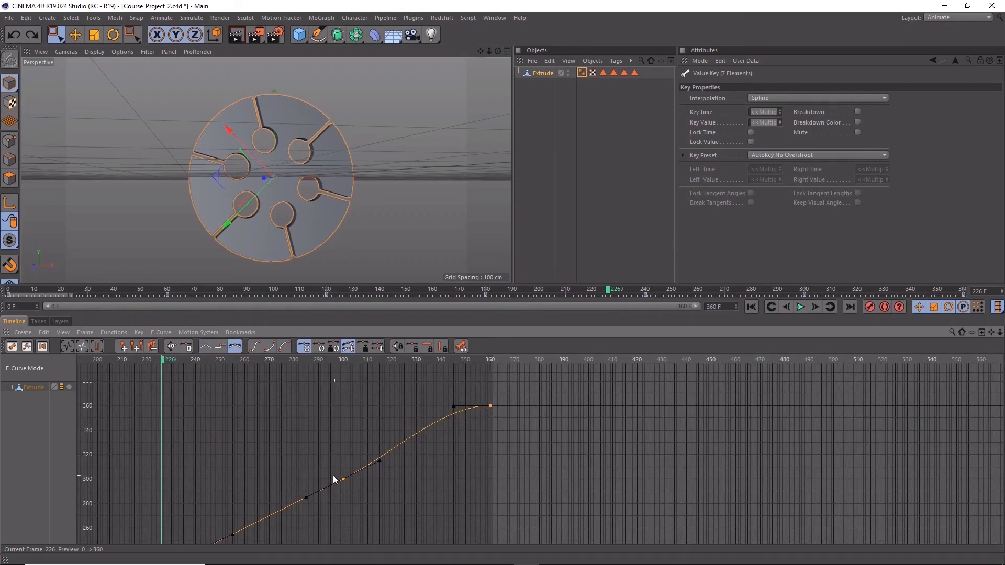
left_click(202, 347)
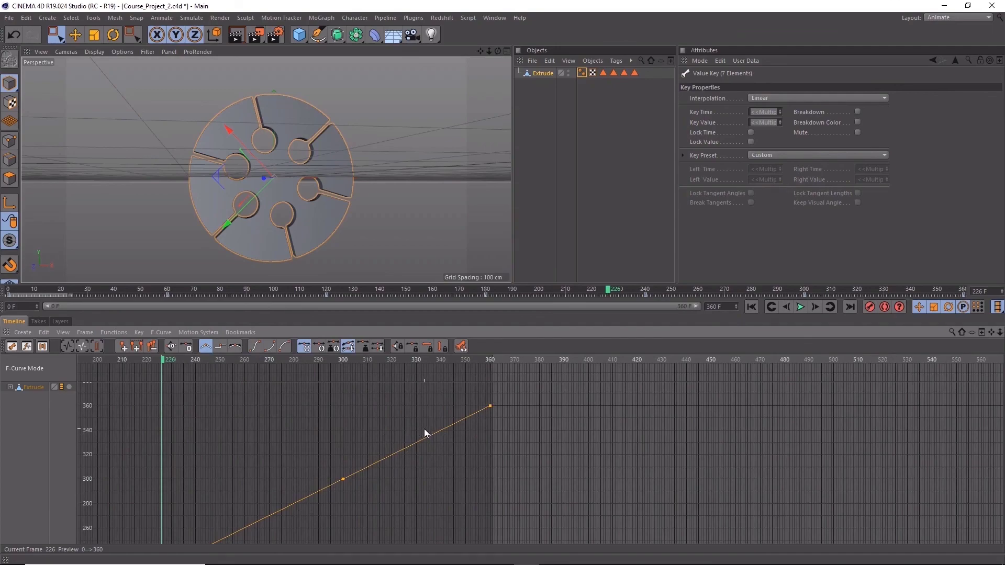
- In Dope Sheet with all keys framed, rewind to frame 0 and play the constant spin
left_click(12, 347)
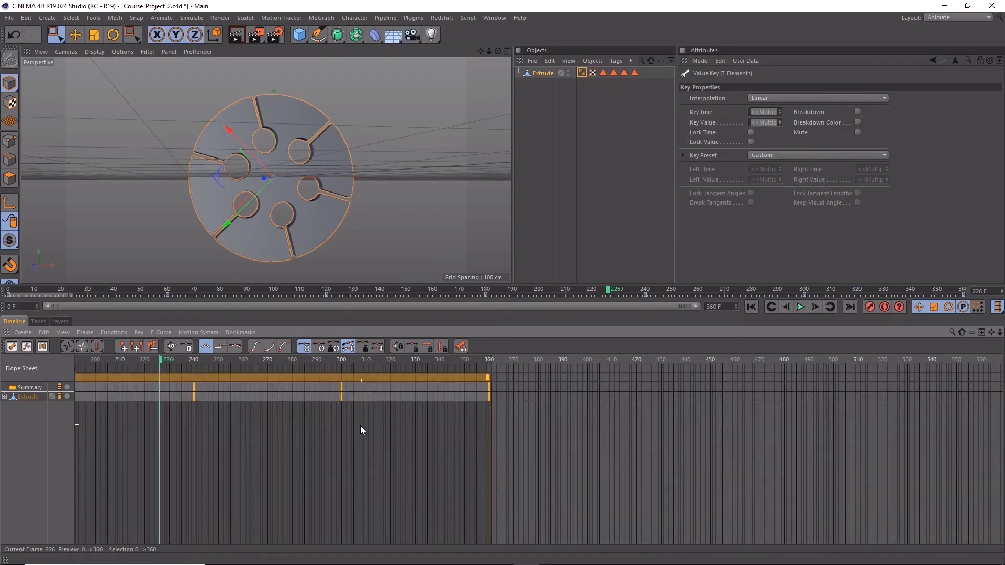
left_click(65, 346)
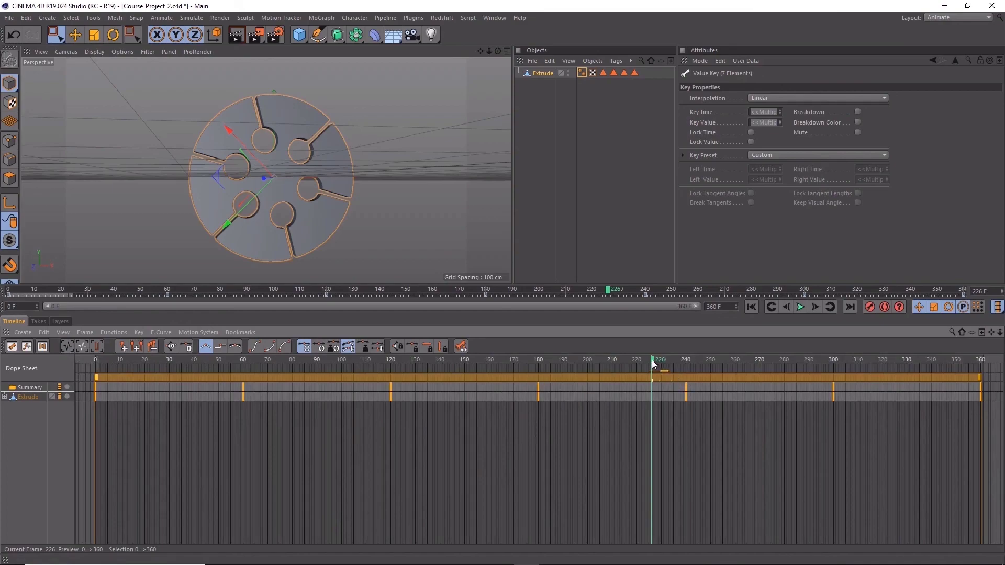
left_click_drag(652, 360, 96, 361)
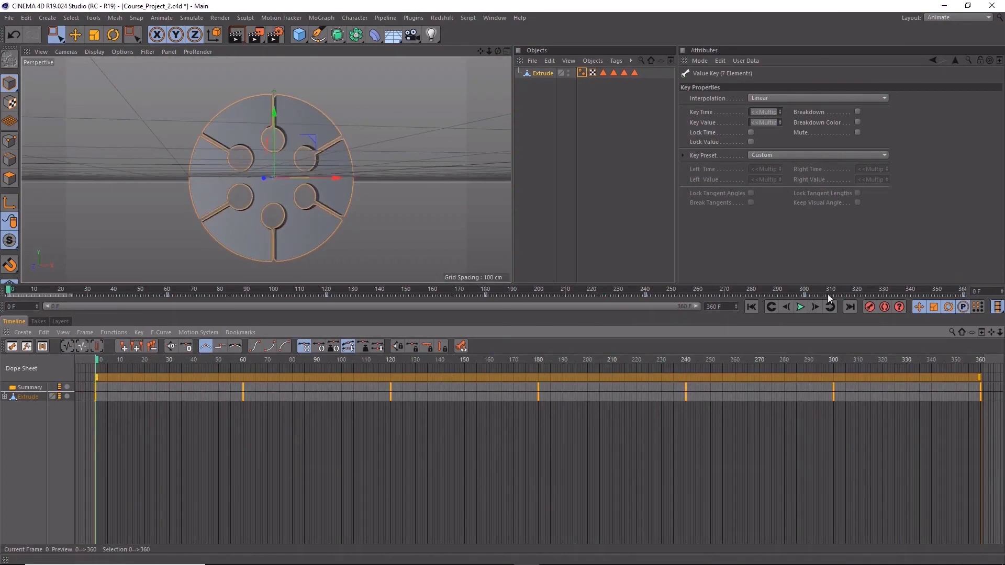
left_click(800, 307)
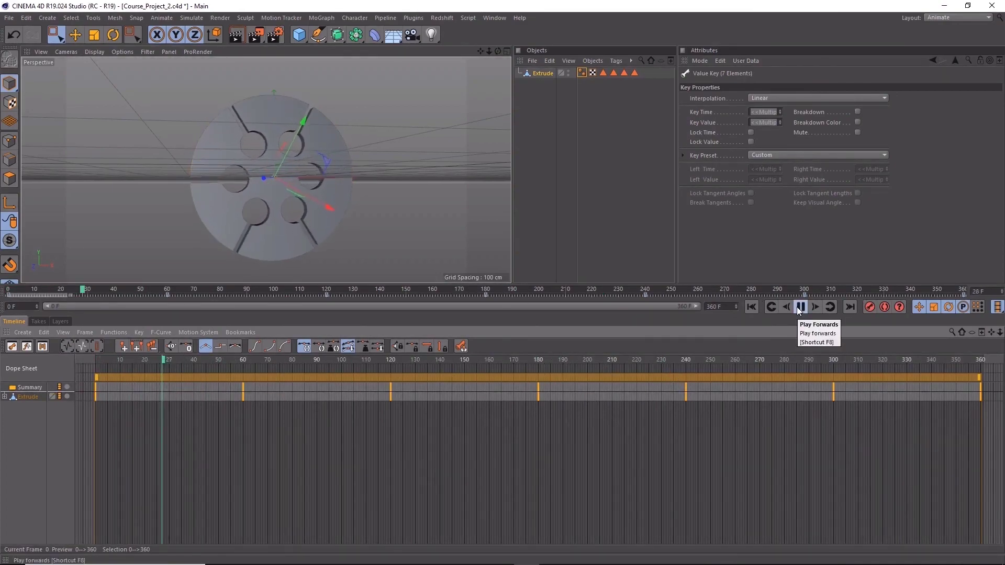